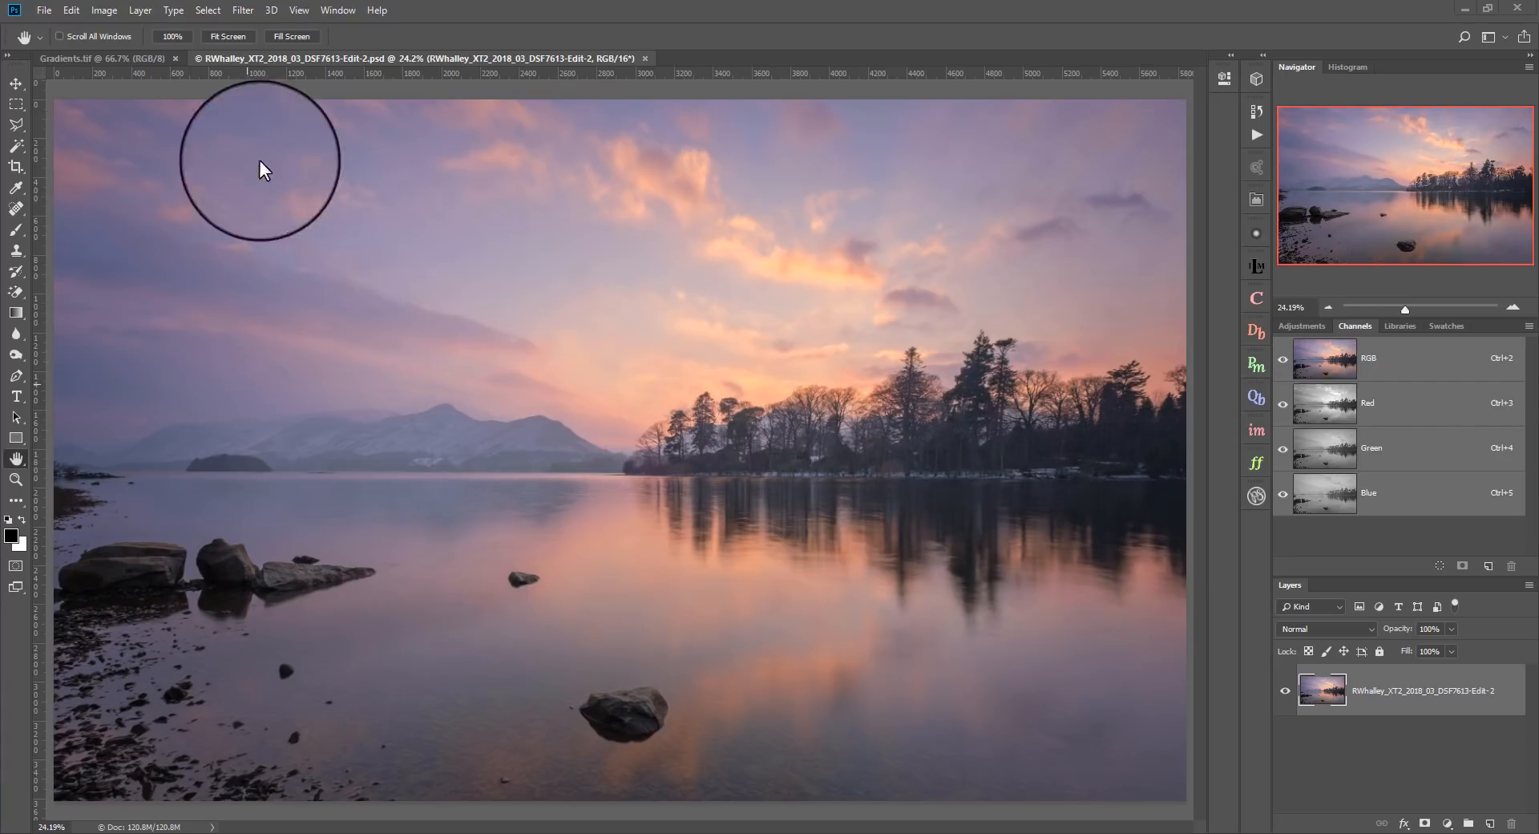
Load the landscape photo's RGB channel as a selection and add a Hue/Saturation adjustment layer masked by it.
left_click(137, 63)
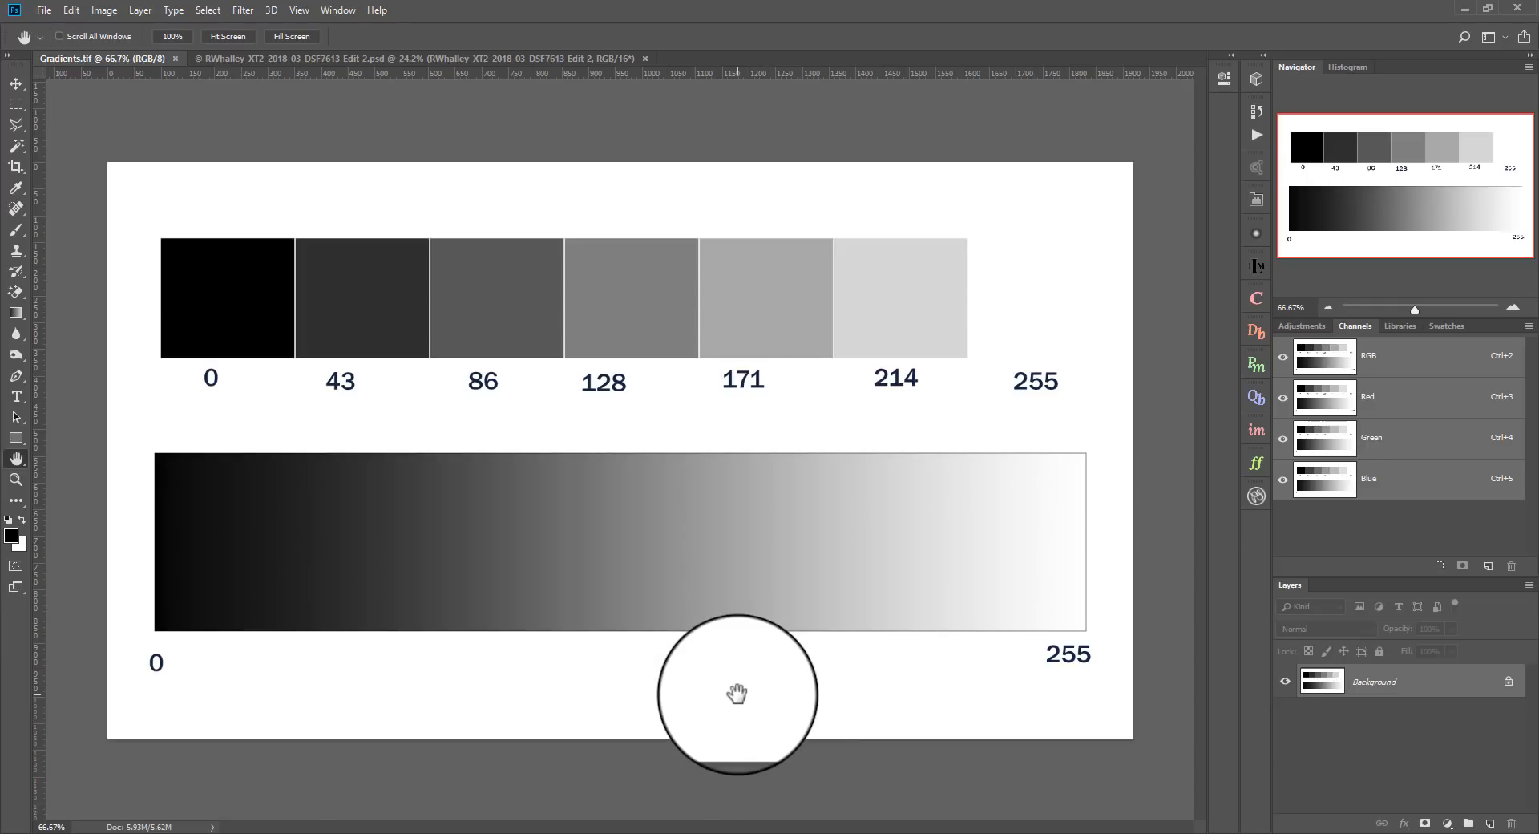
left_click(523, 56)
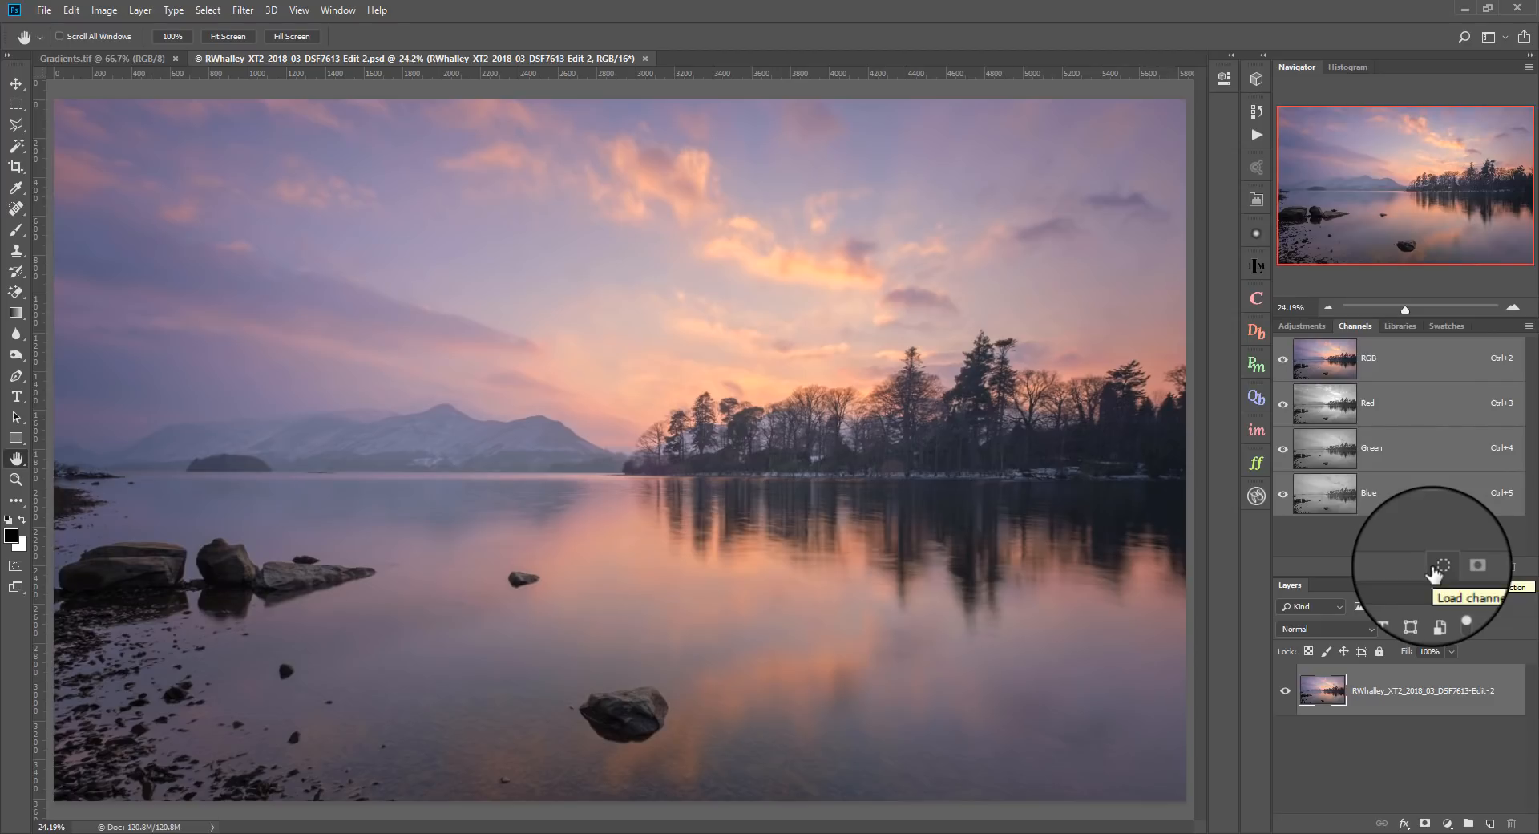
left_click(1435, 569)
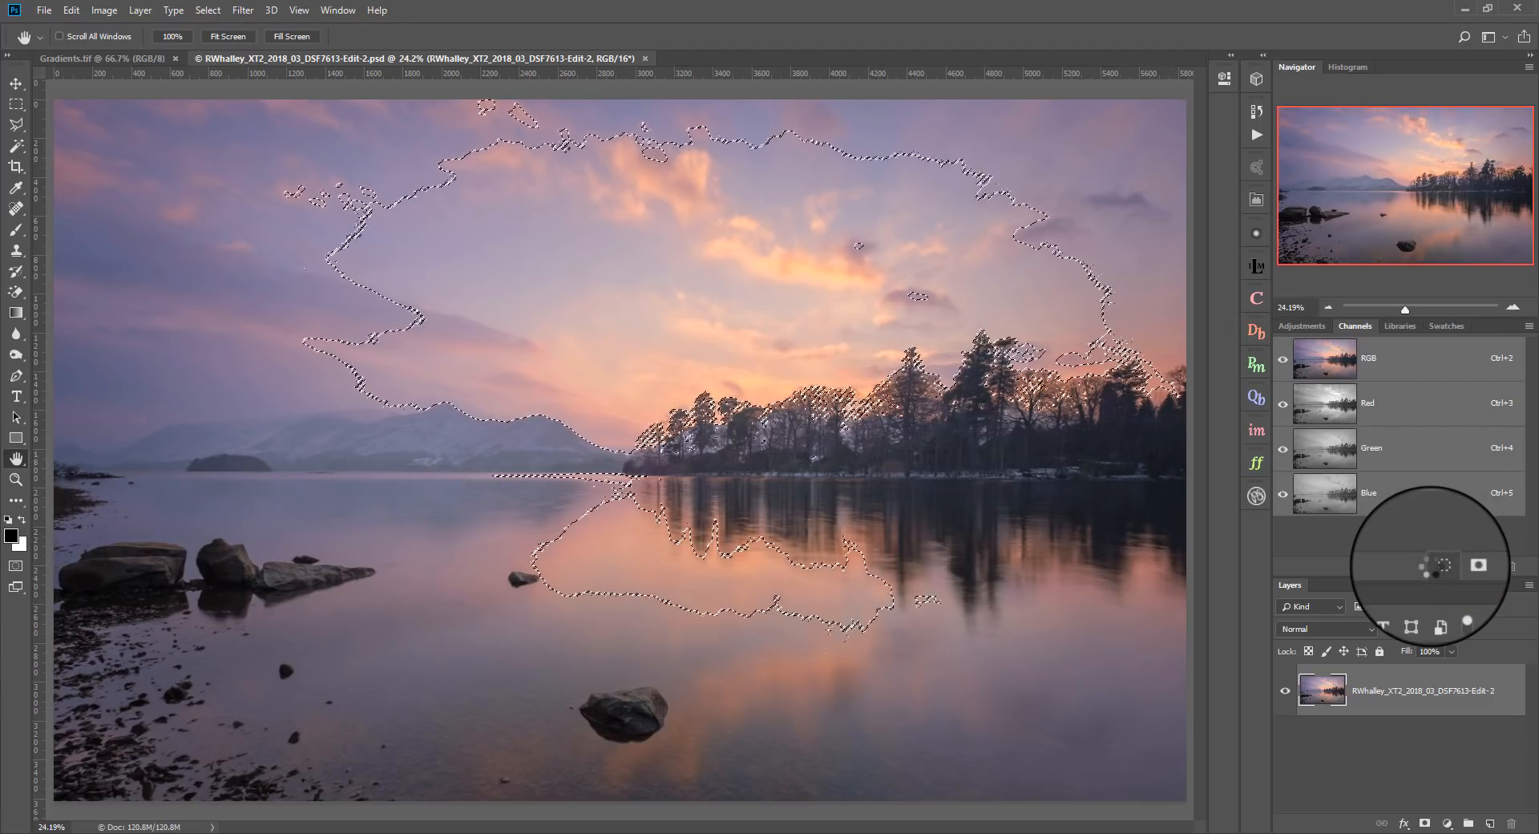
left_click(1300, 326)
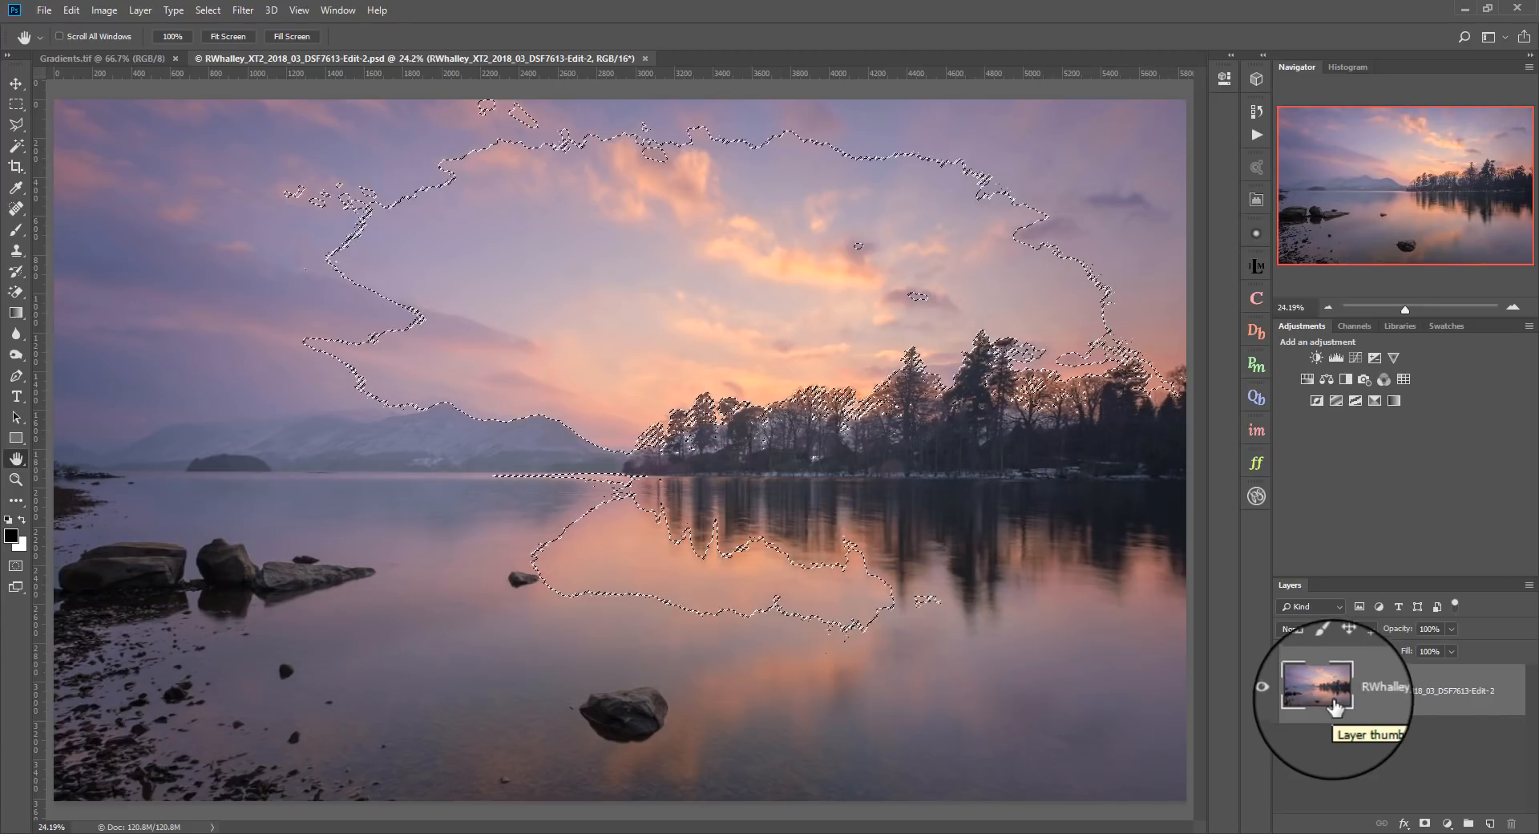
left_click(1306, 379)
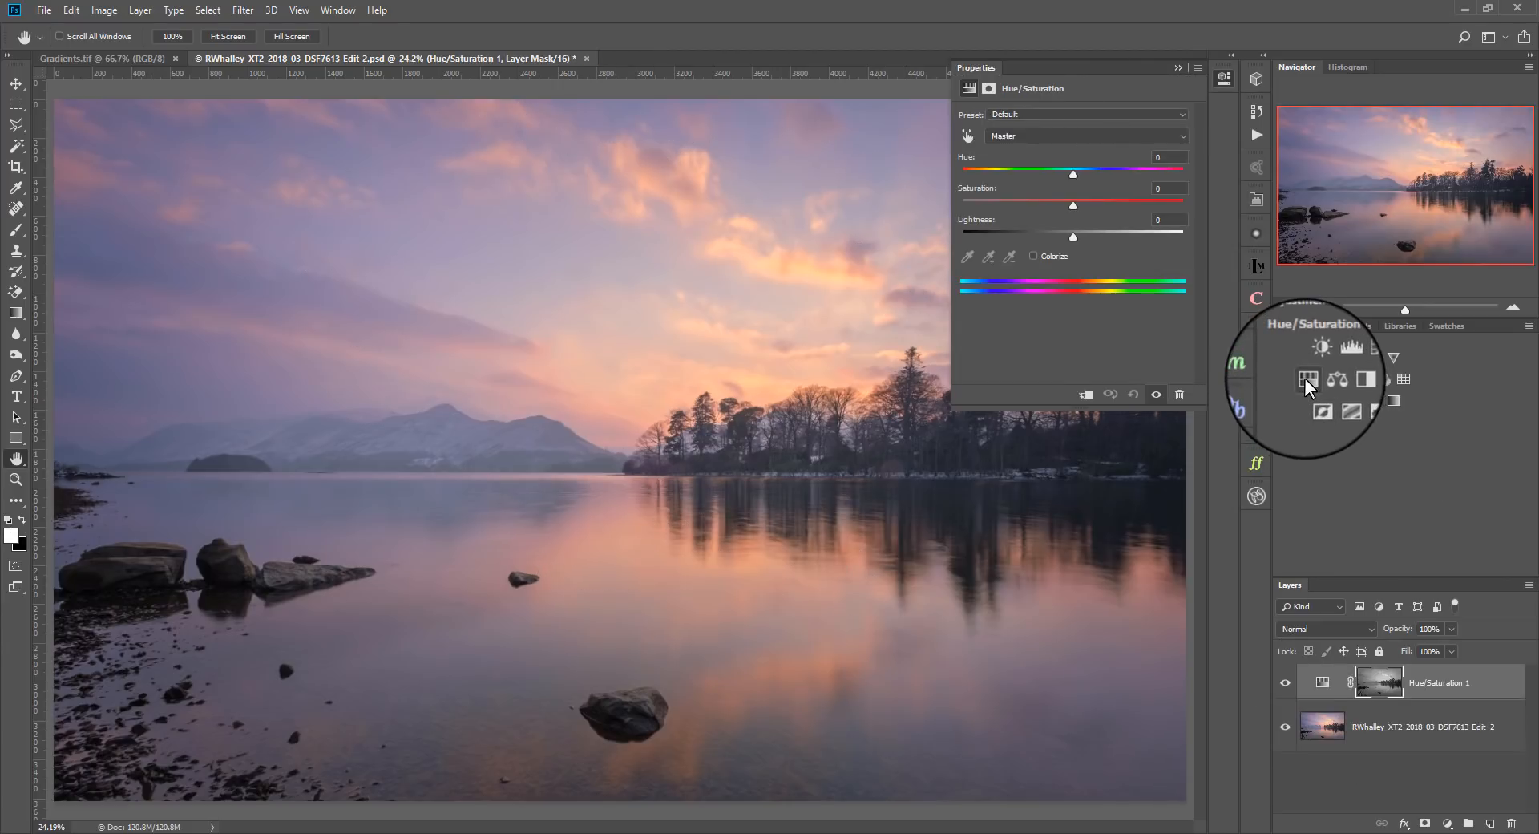
left_click(1170, 63)
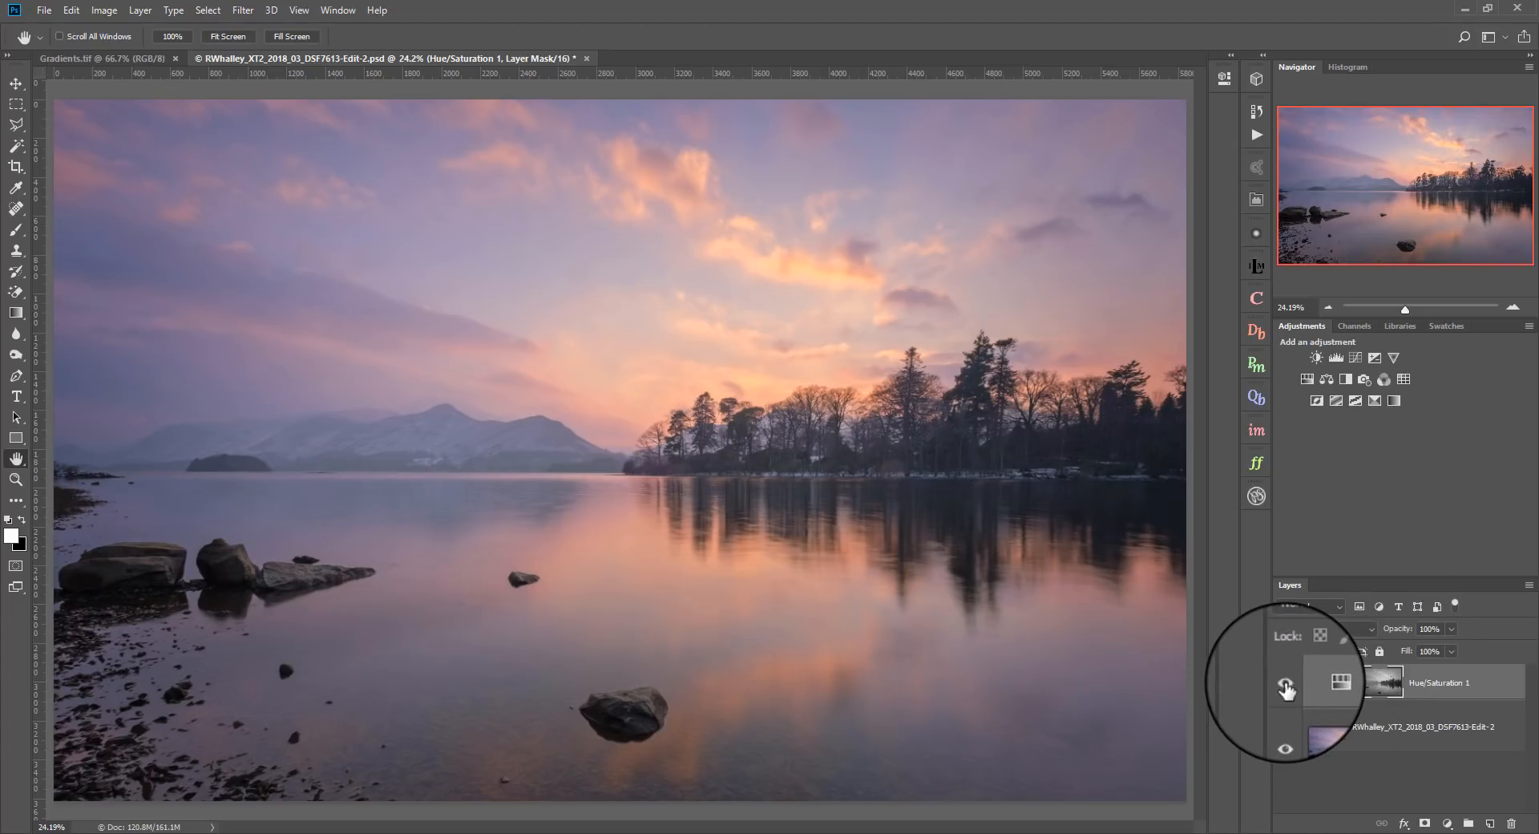
Examine the Hue/Saturation layer's mask in greyscale on the canvas, comparing it with the colour photo.
left_click(1384, 692, "alt")
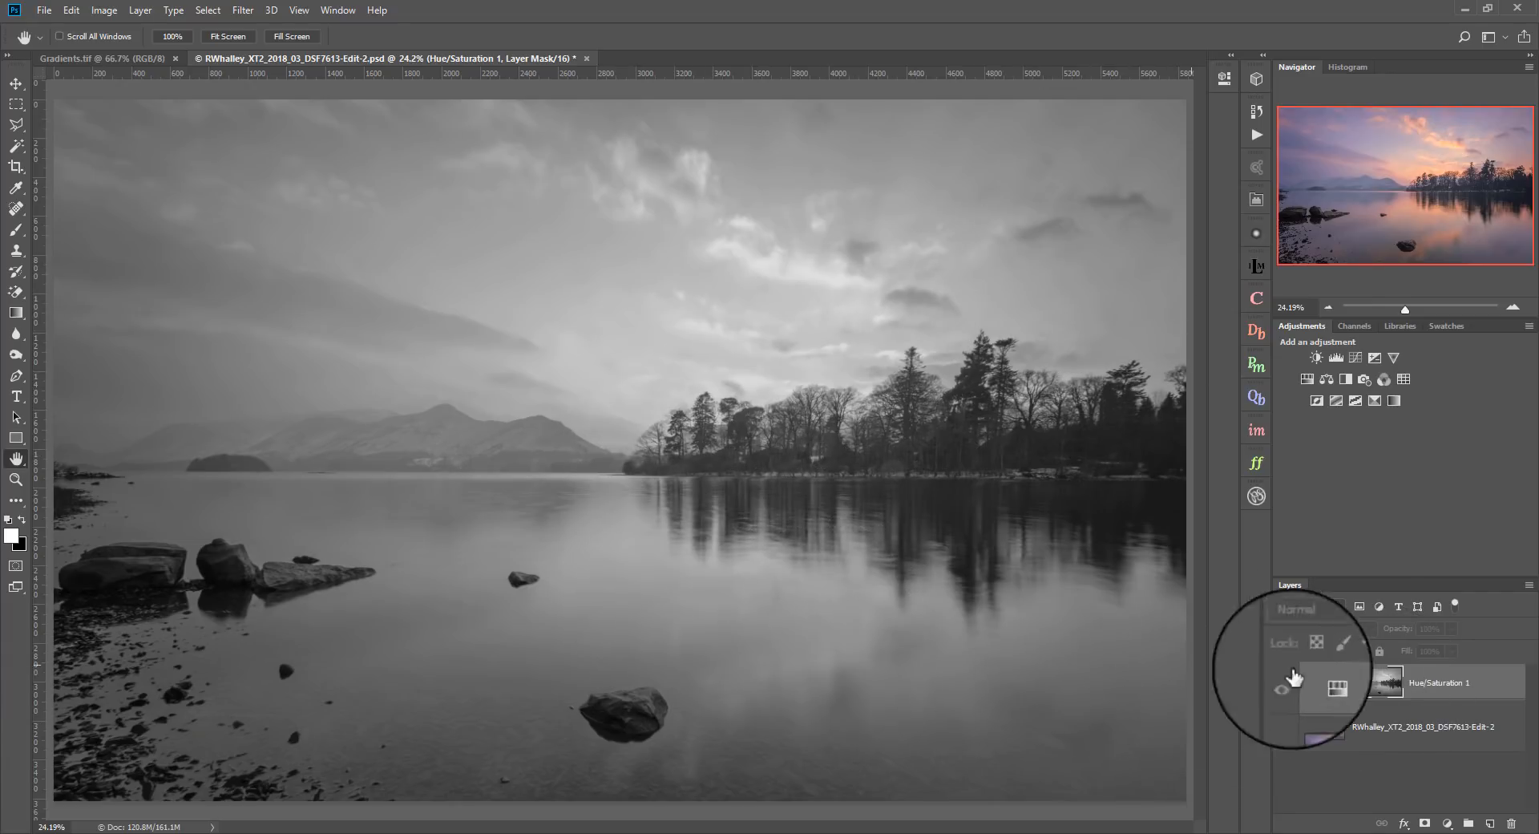
left_click(1378, 679, "alt")
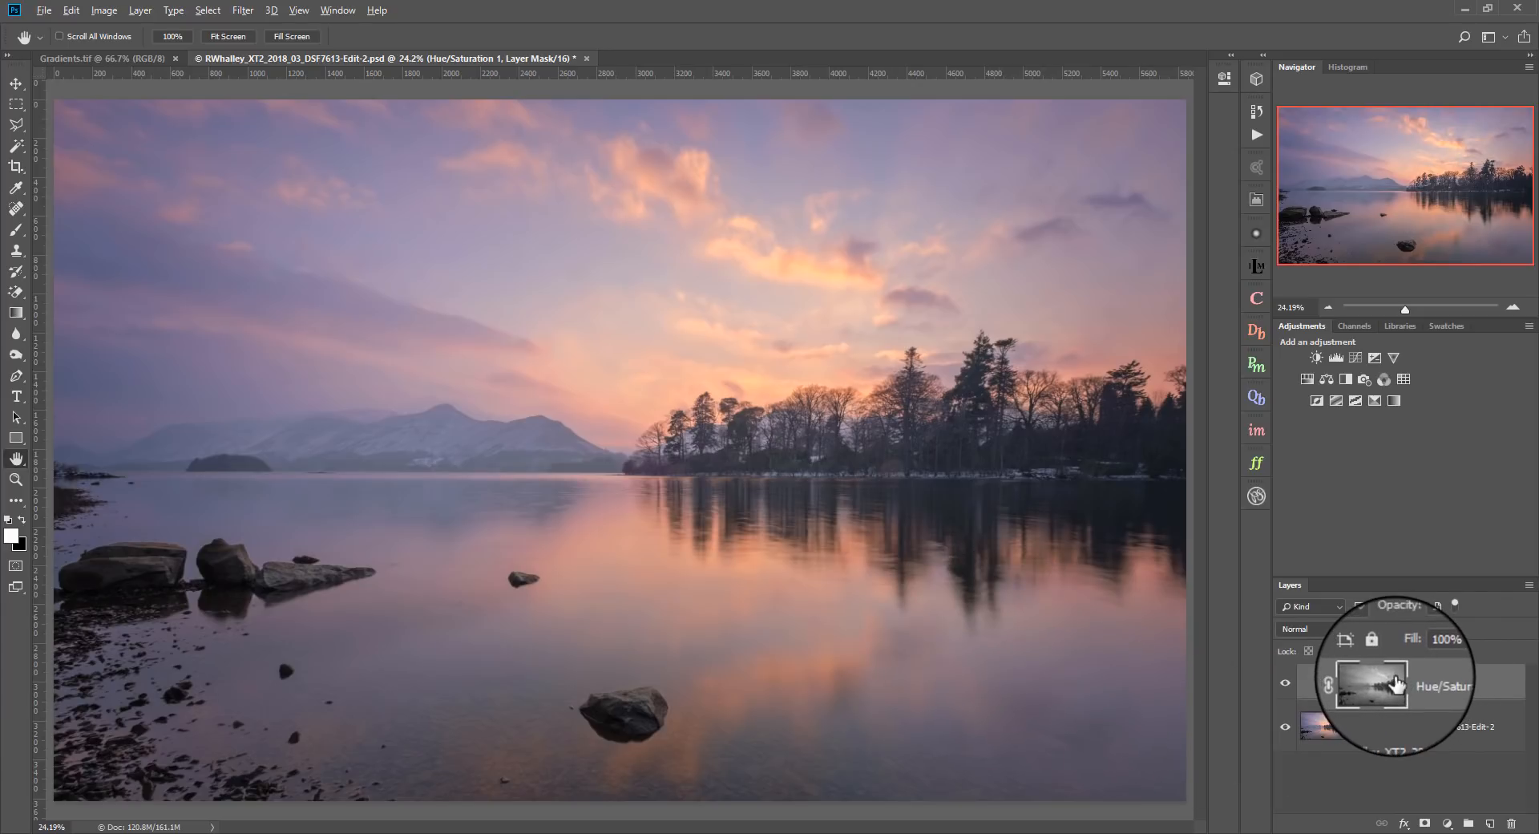
left_click(1396, 683, "alt")
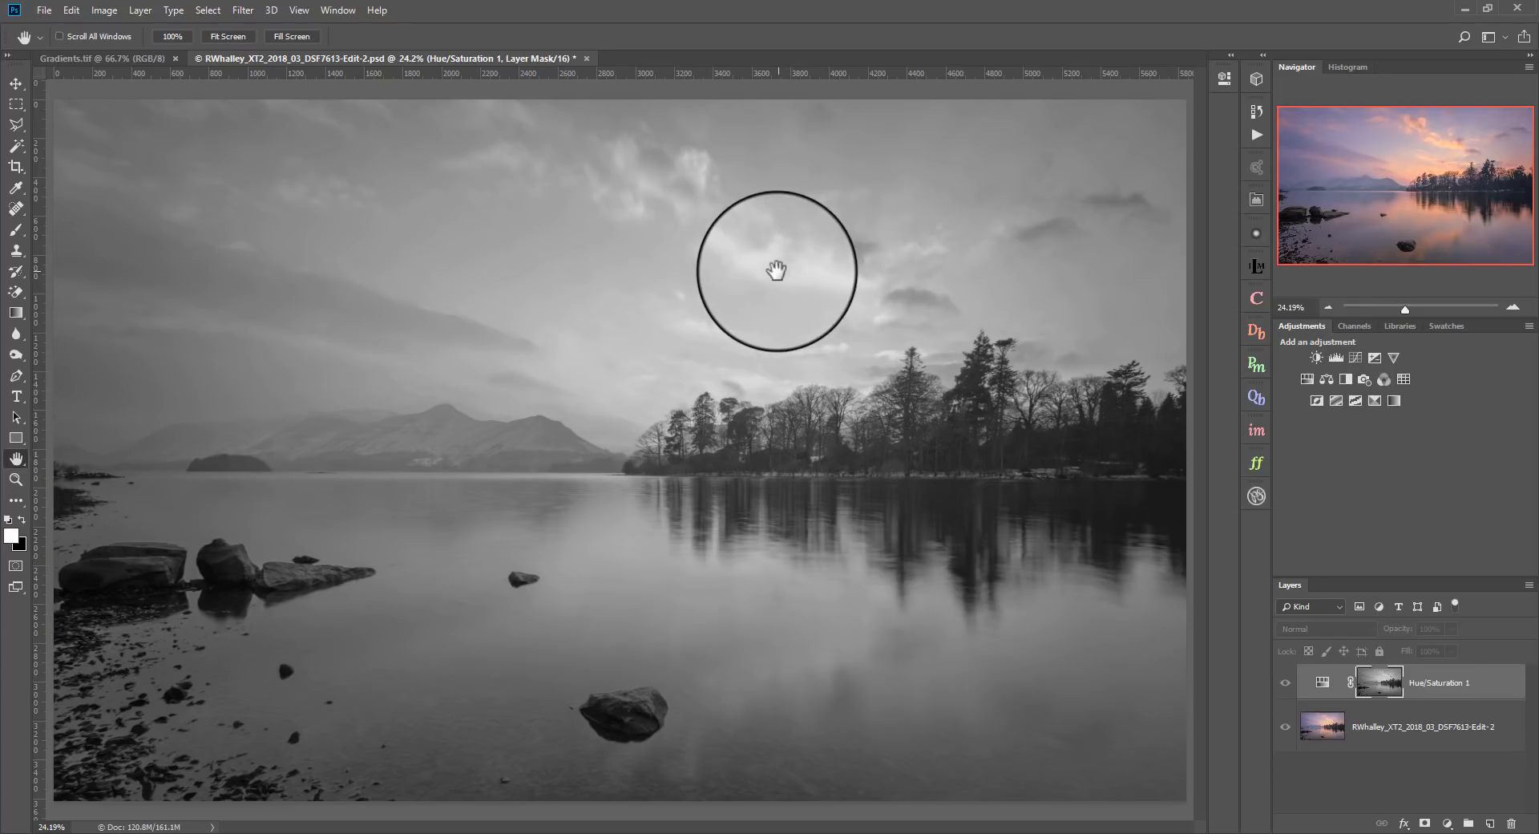
Switch to the Gradients.tif document and start a Levels adjustment, keeping its dialog clear of the chart.
left_click(112, 59)
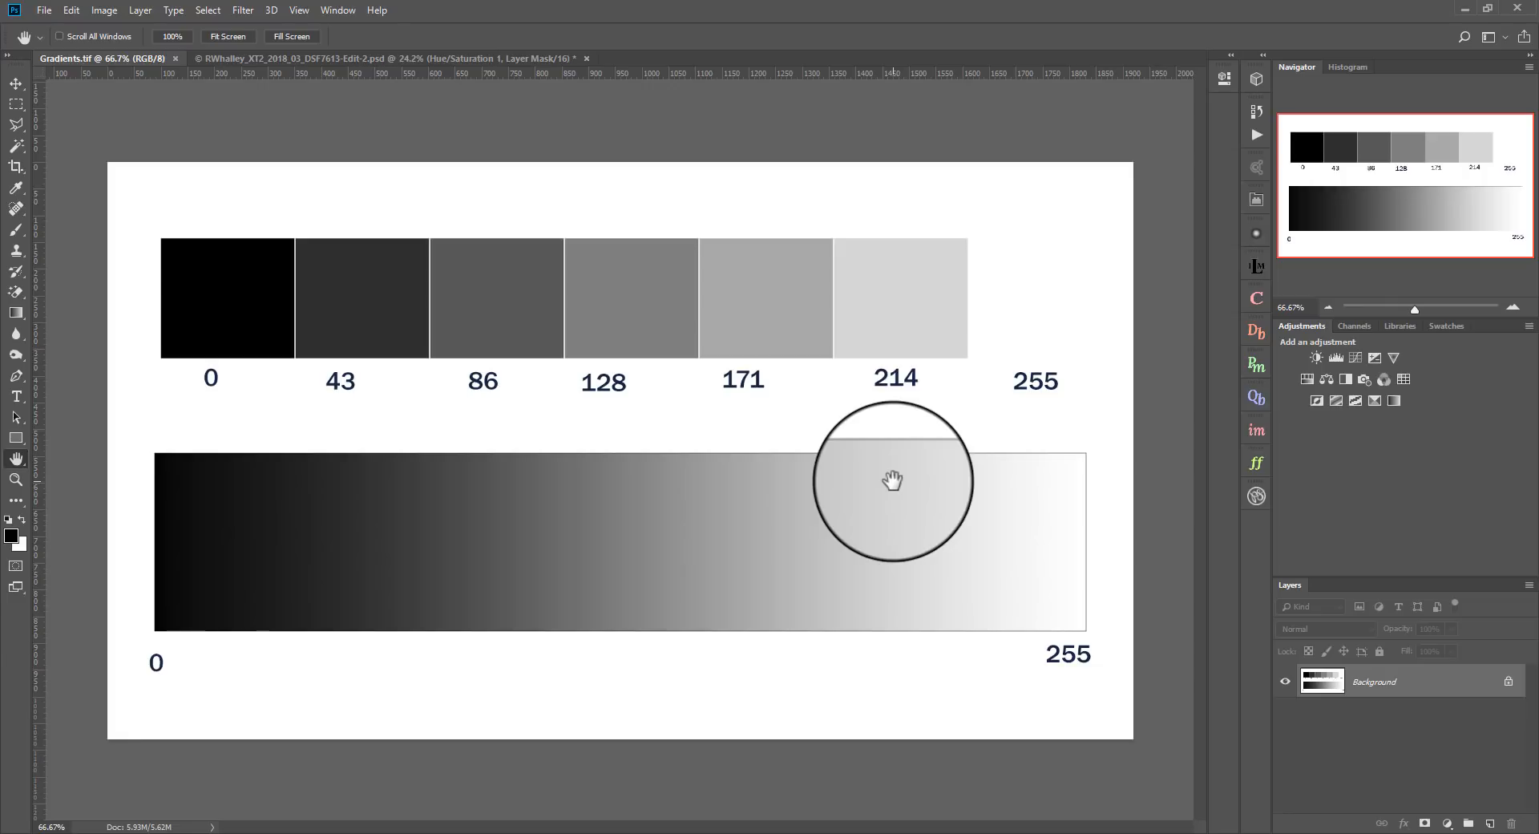
left_click(112, 14)
mouse_move(148, 52)
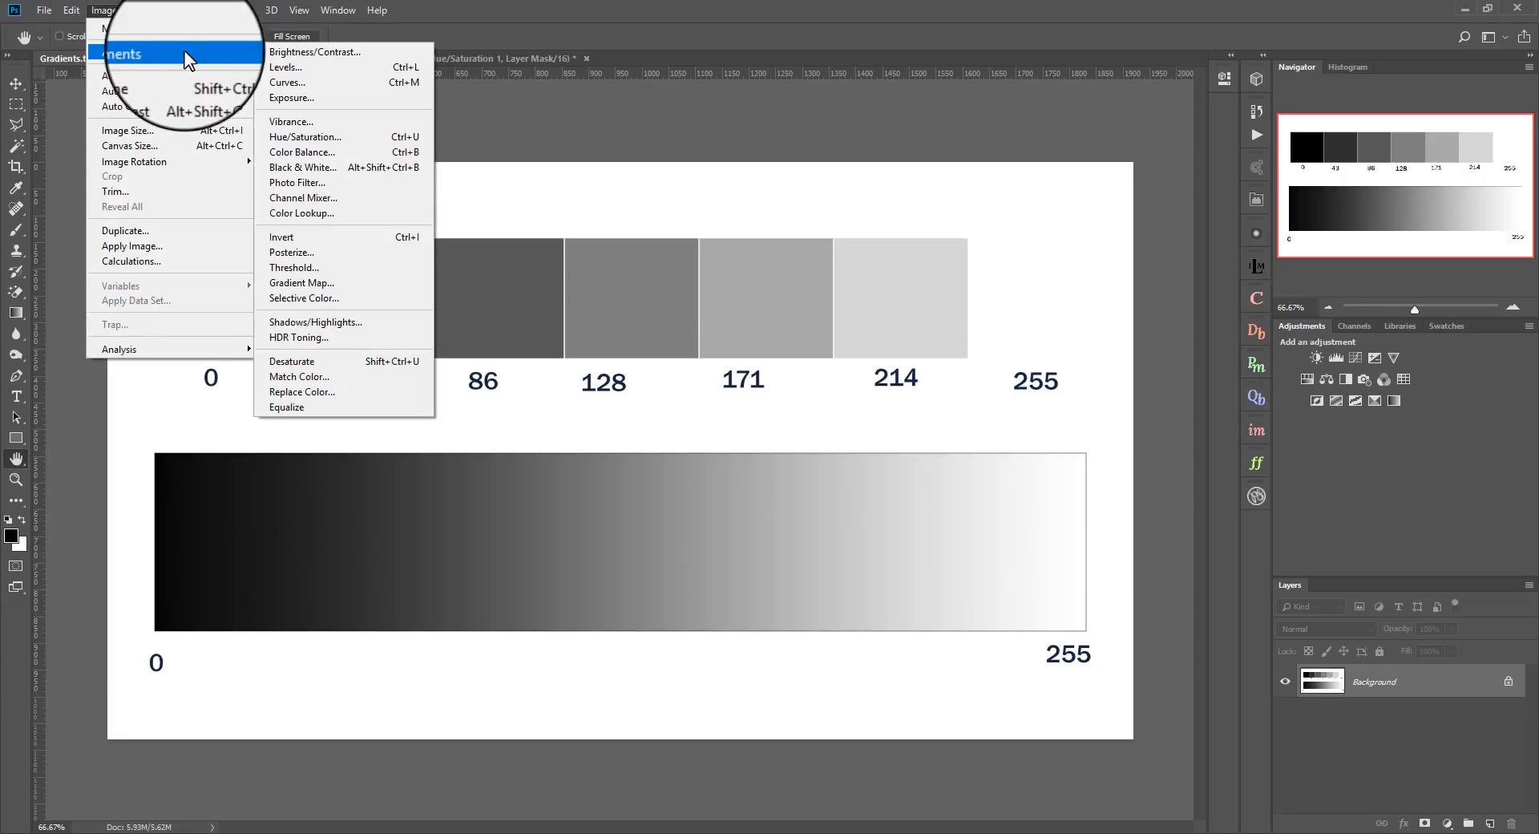
left_click(297, 66)
left_click_drag(1140, 112, 673, 411)
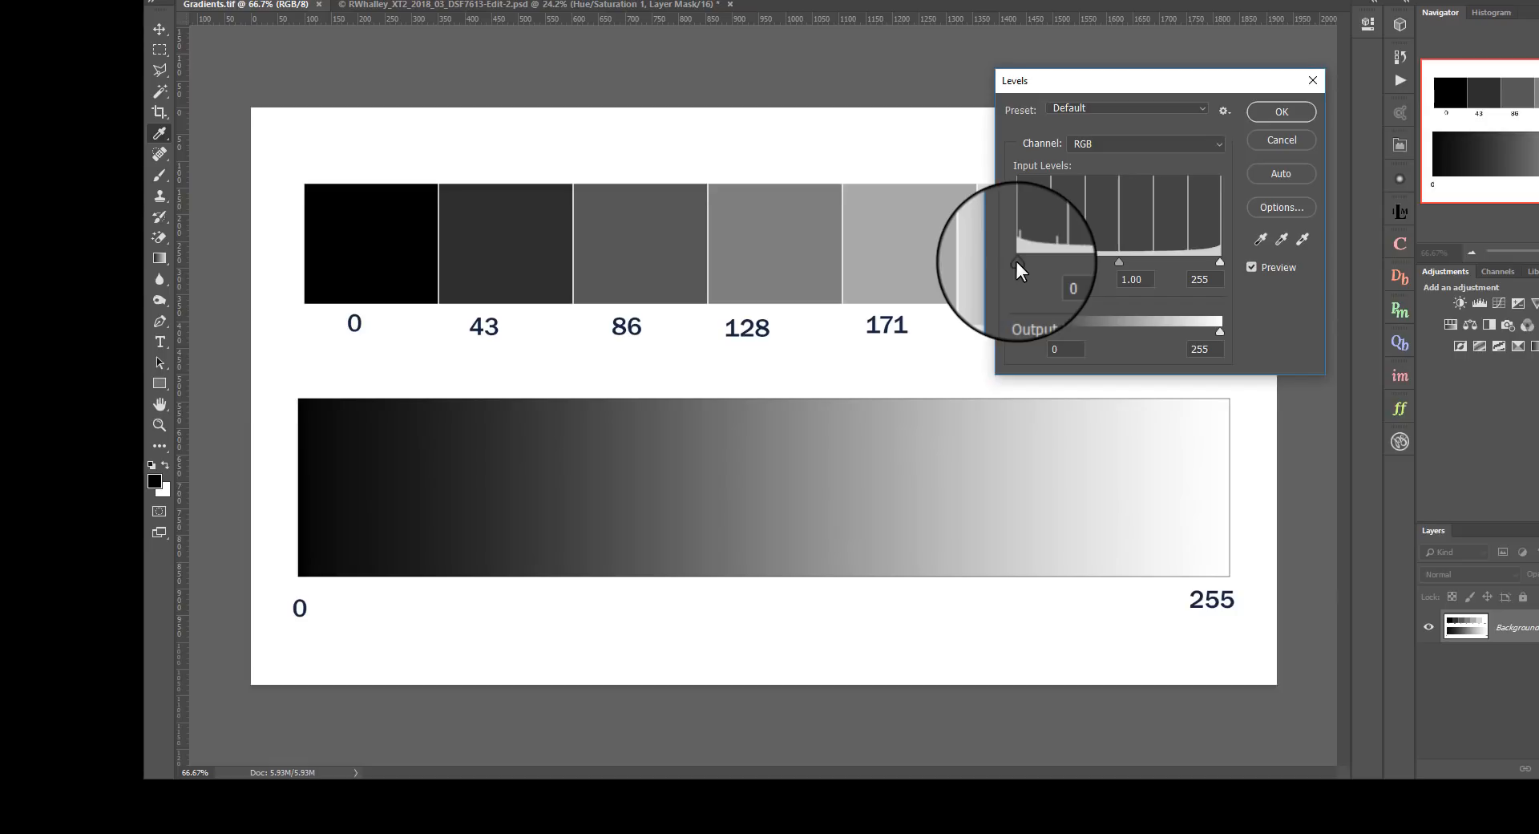
Raise the black input level to 43 and on to 86, and uncover the chart's lighter swatches.
left_click_drag(1017, 261, 1053, 262)
double_click(1059, 279)
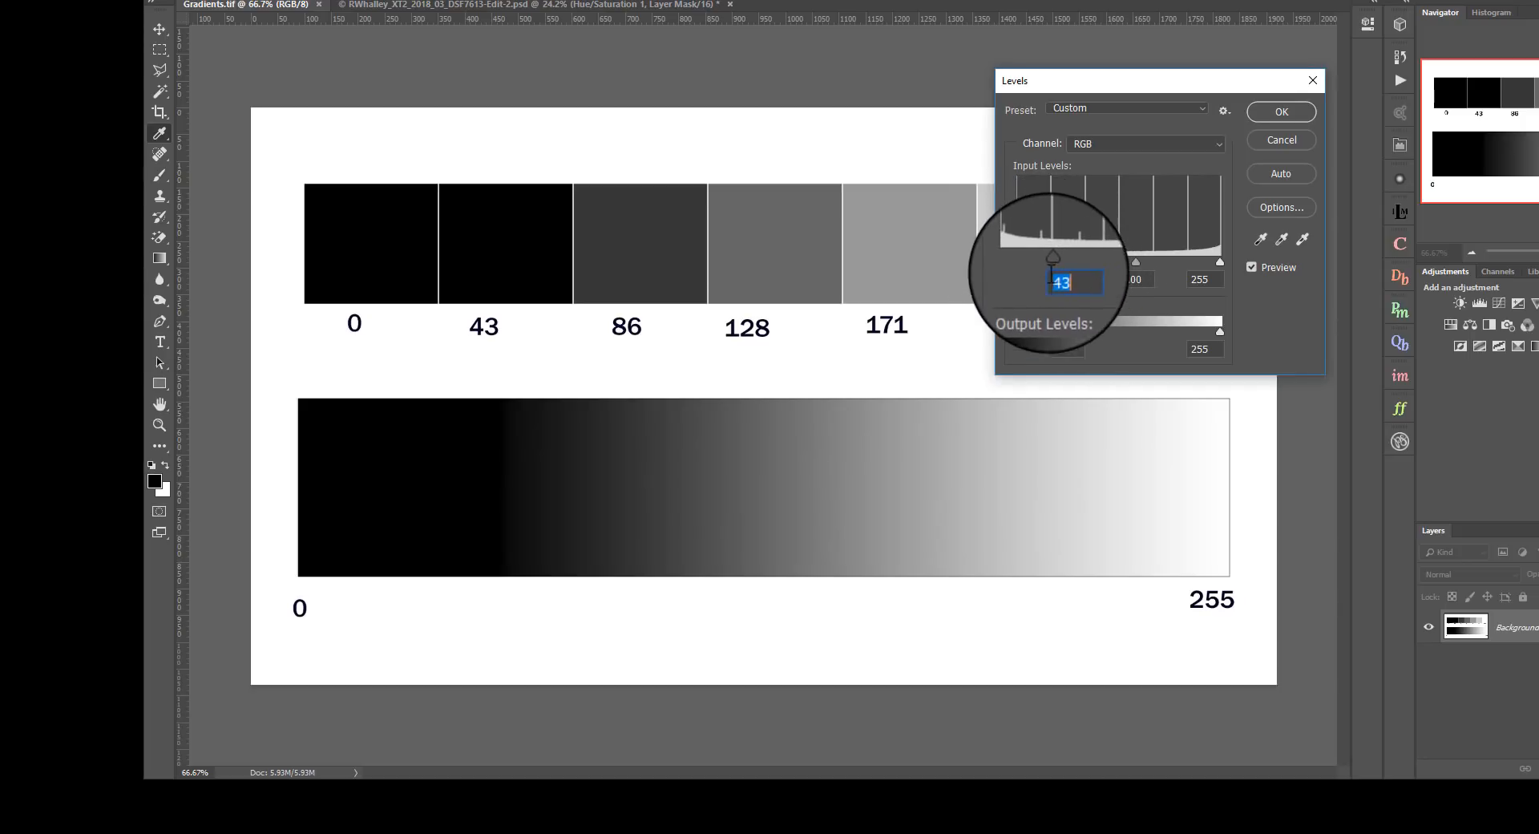
left_click_drag(1051, 260, 1085, 265)
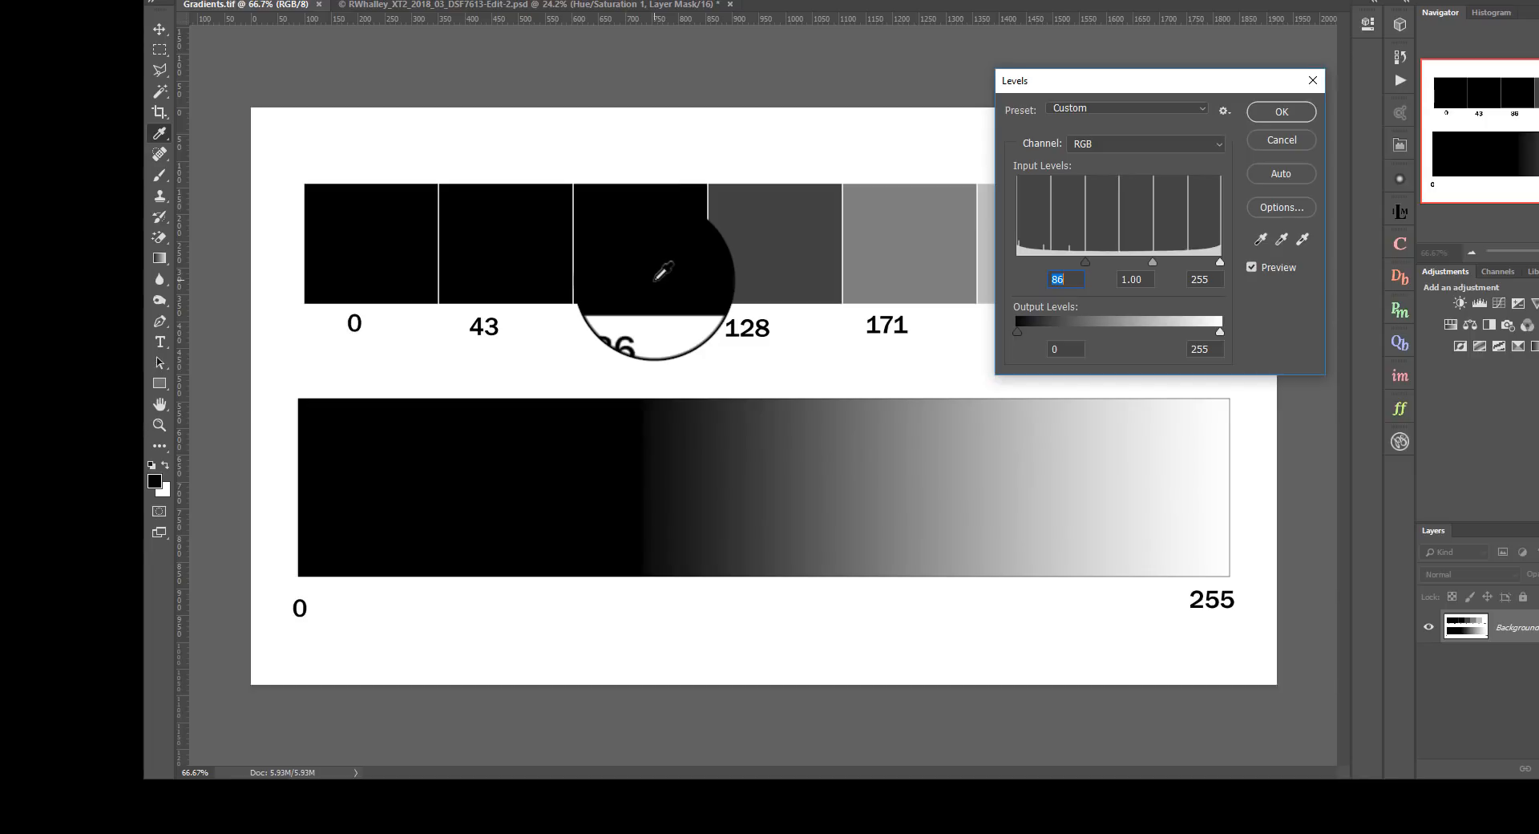
left_click_drag(1087, 81, 851, 390)
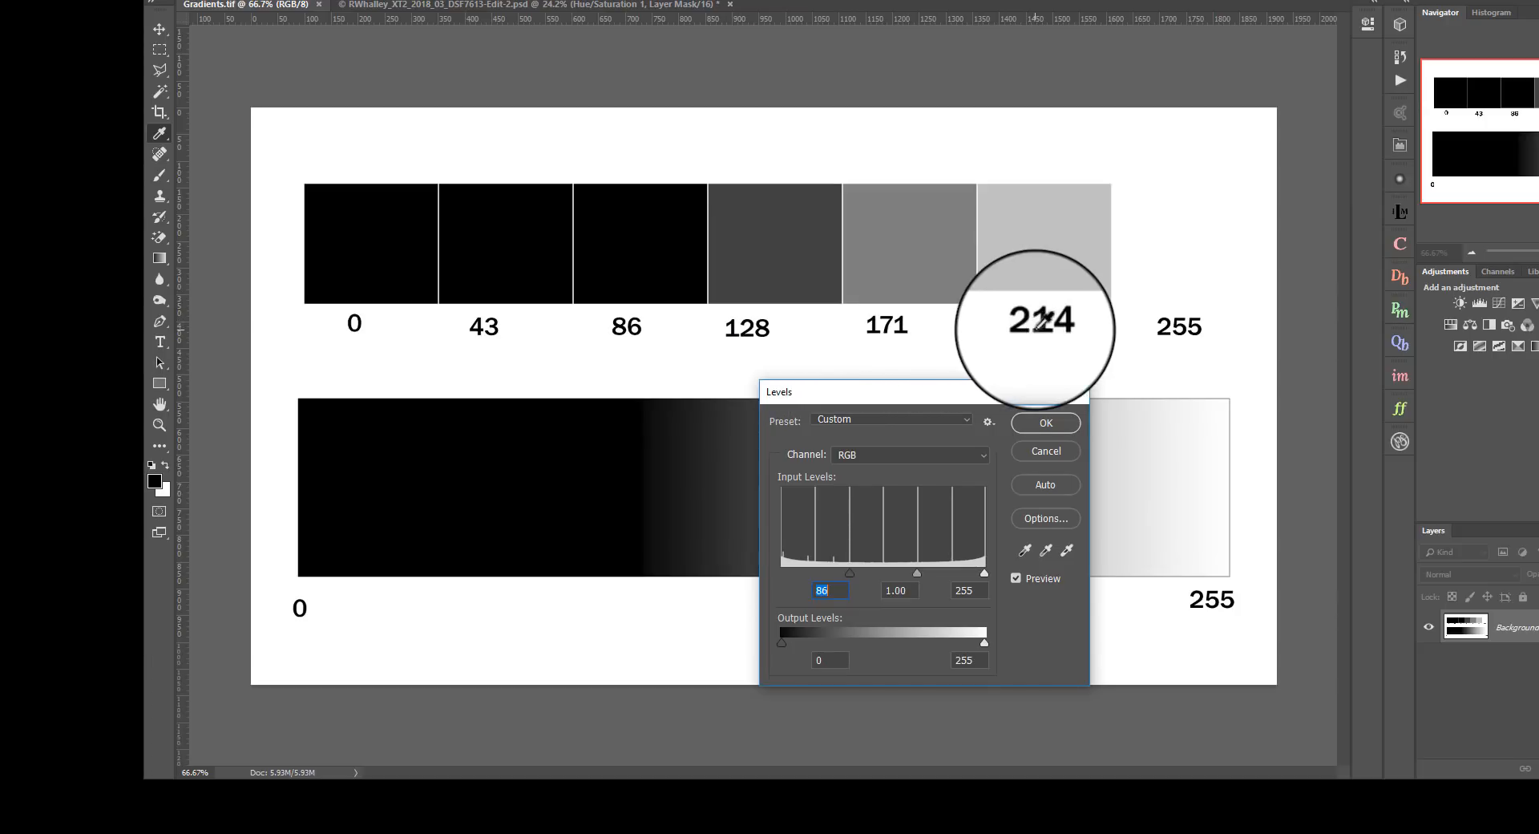
Raise the black input level to 128 and uncover both the swatches and the gradient bar for comparison.
left_click_drag(993, 391, 1200, 43)
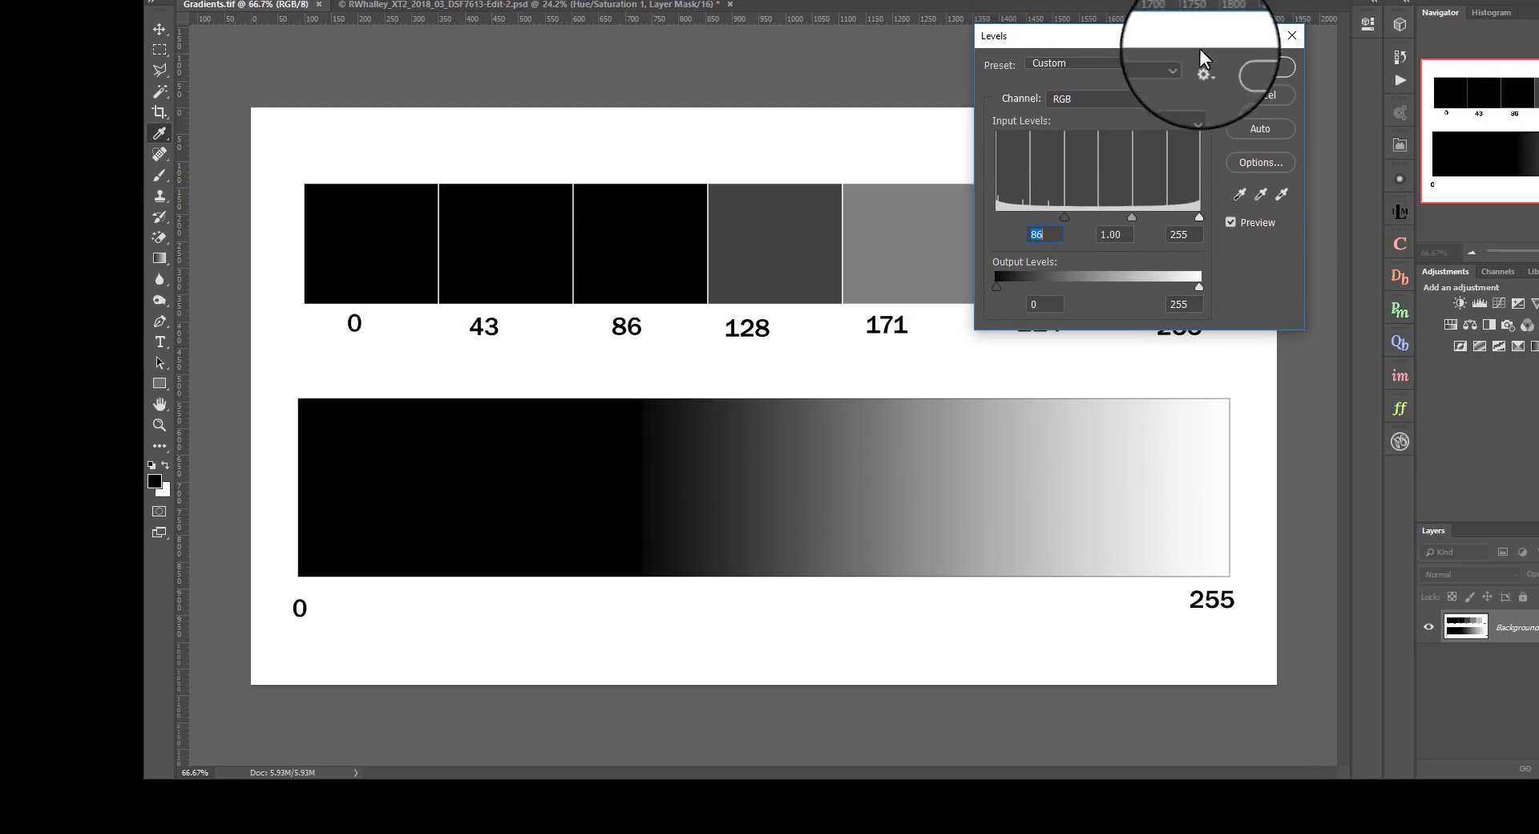
left_click_drag(1063, 215, 1099, 227)
left_click_drag(1140, 40, 1189, 411)
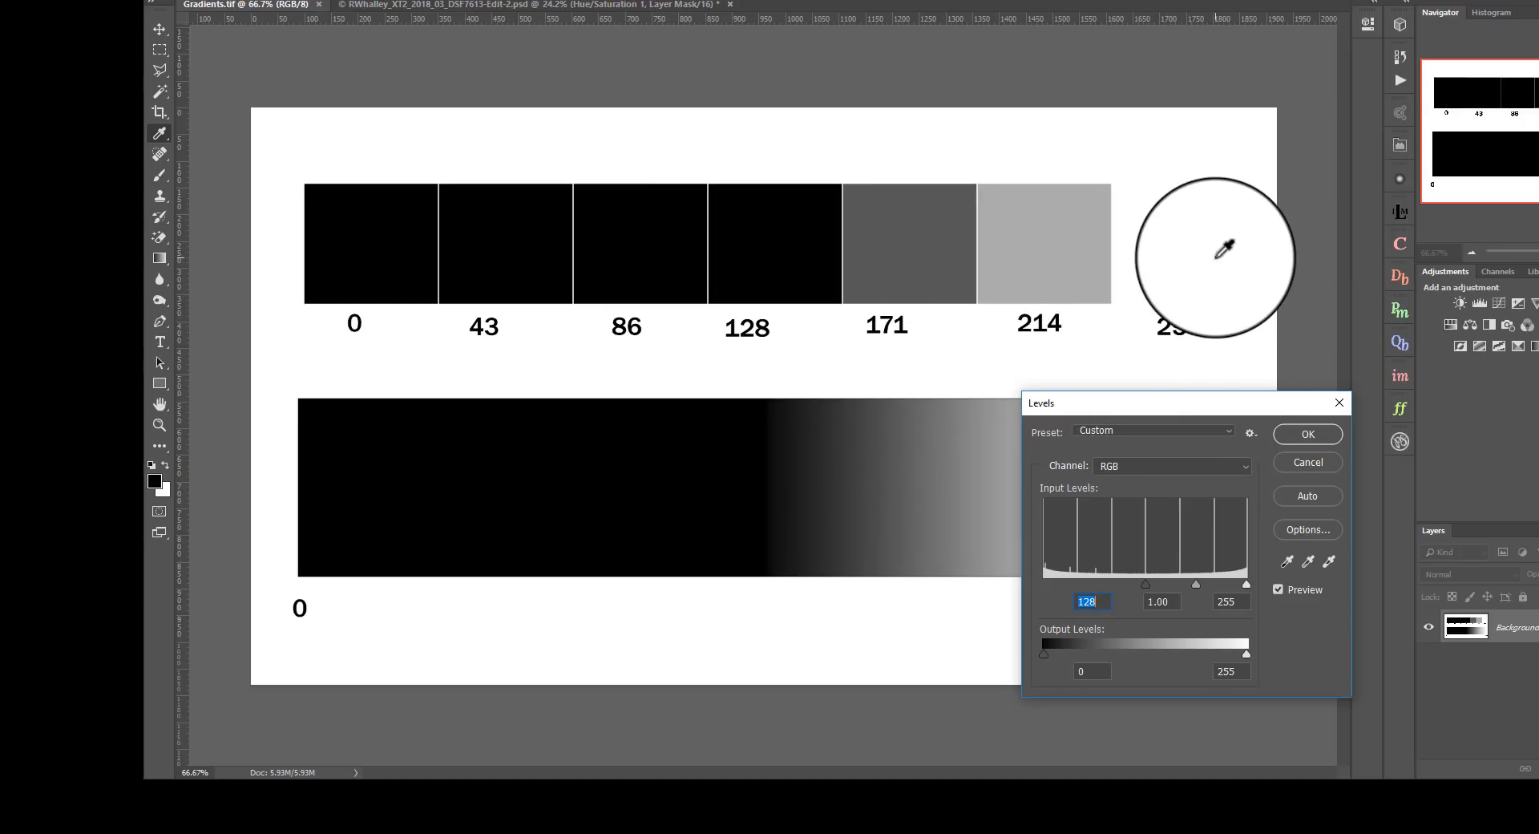
left_click_drag(1223, 411, 593, 81)
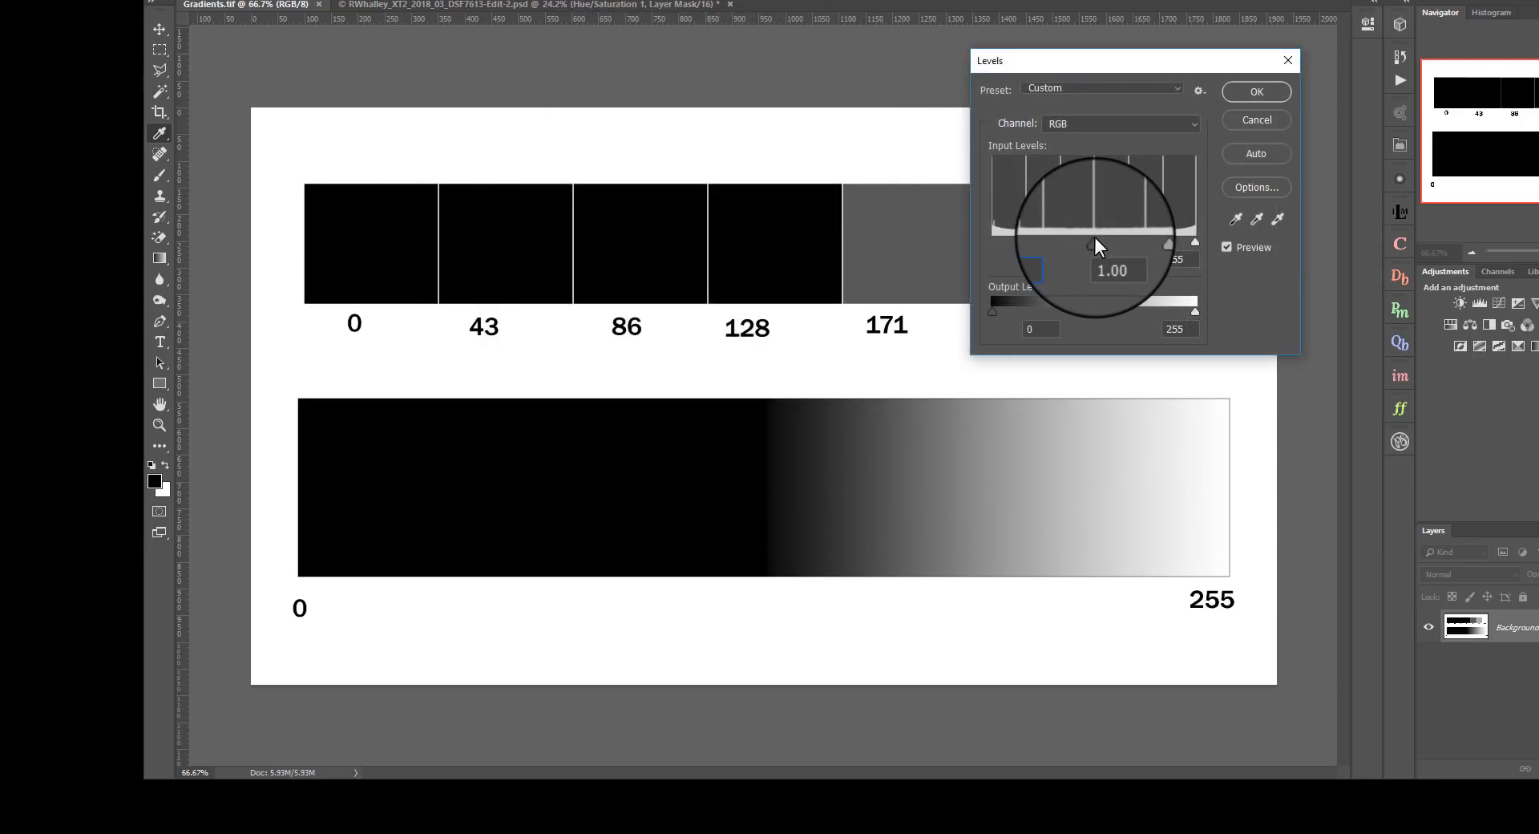
Reset the black input level to 0 and place the Levels dialog below the grey swatches.
left_click_drag(1096, 236, 970, 252)
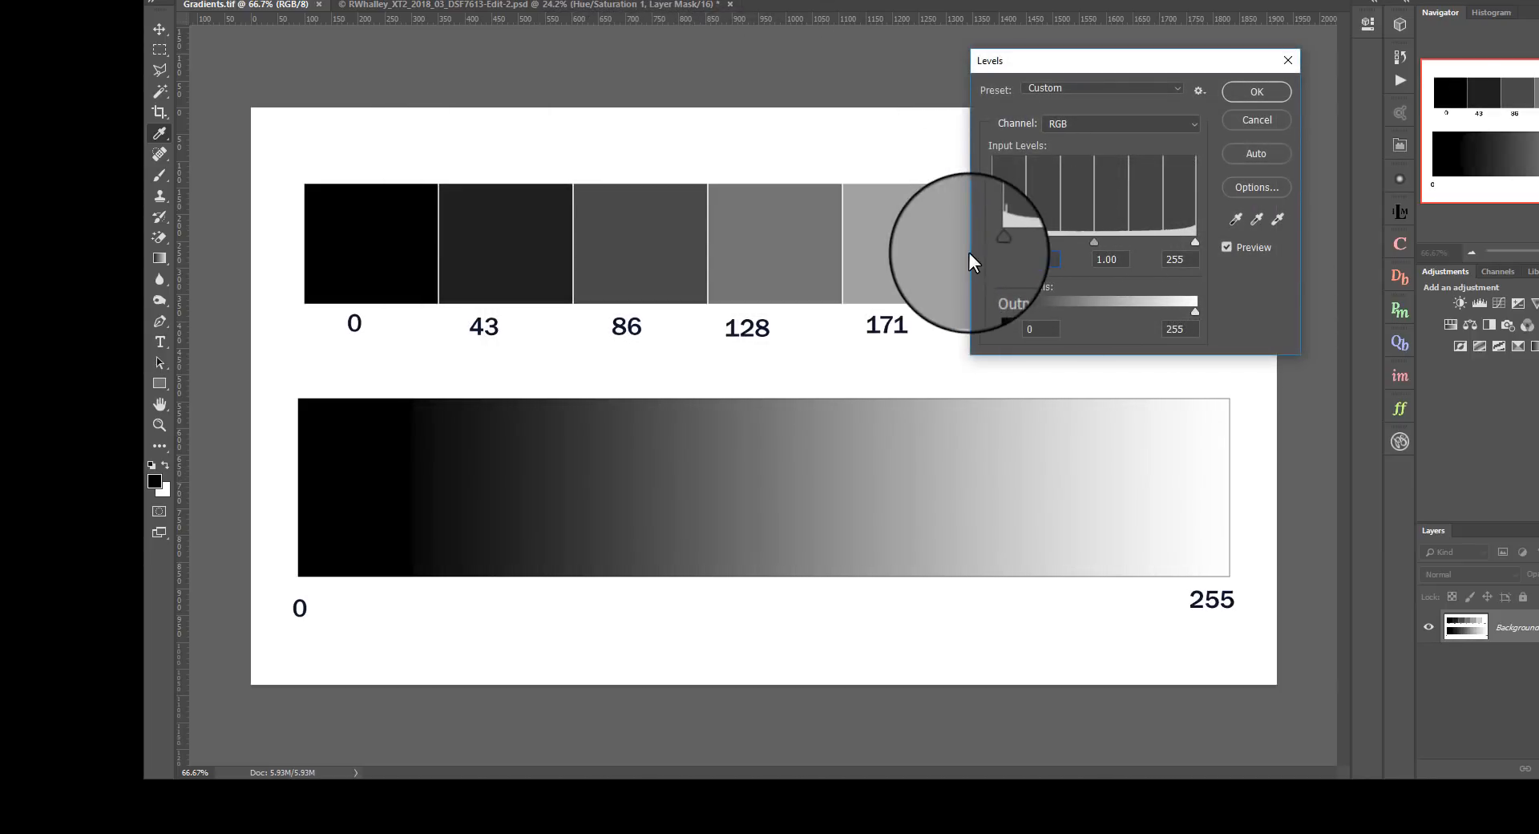
left_click_drag(1129, 67, 1013, 389)
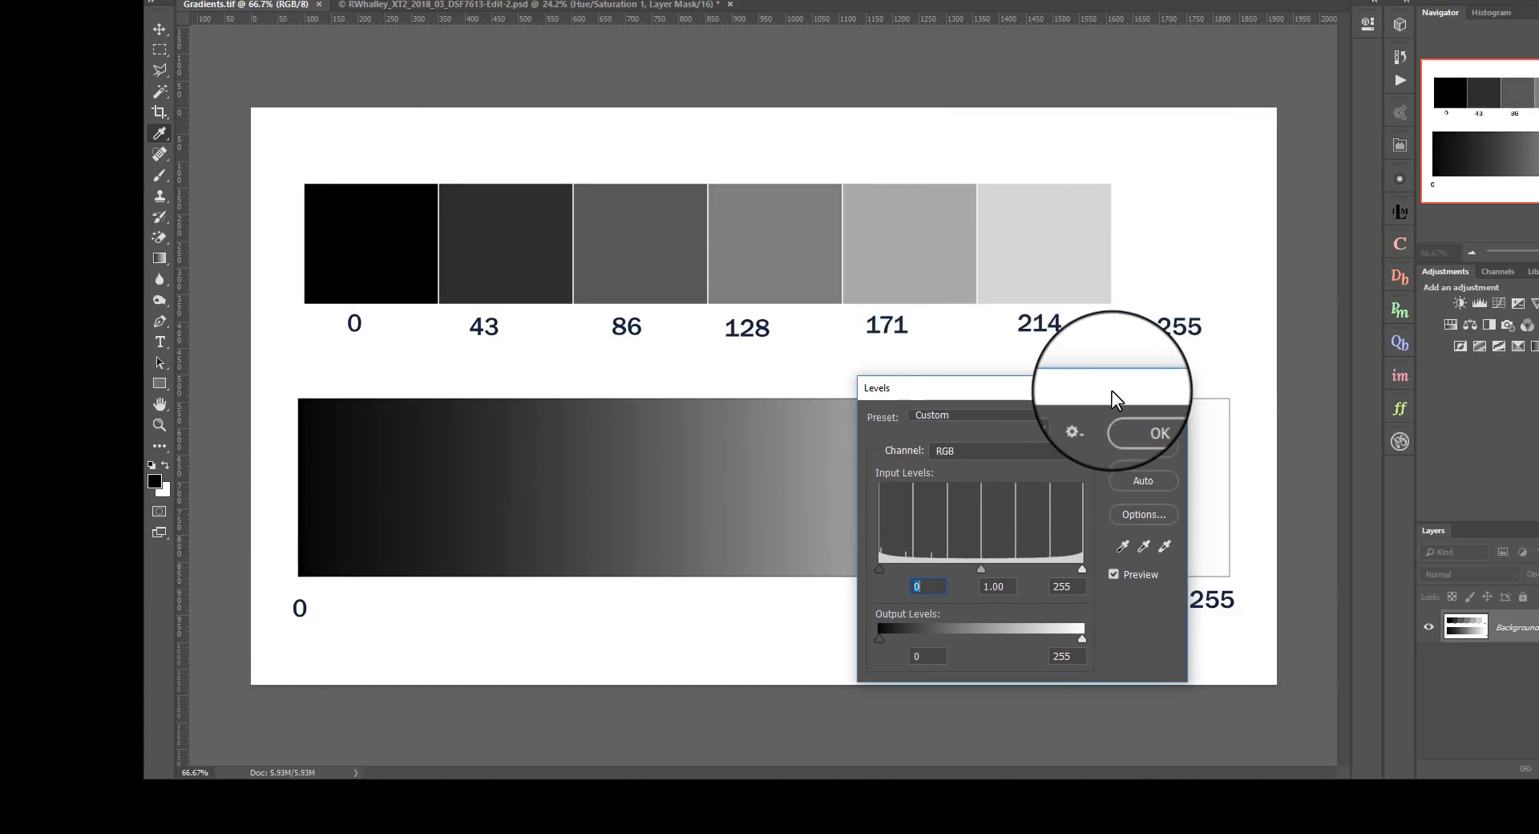
left_click_drag(1112, 390, 1088, 372)
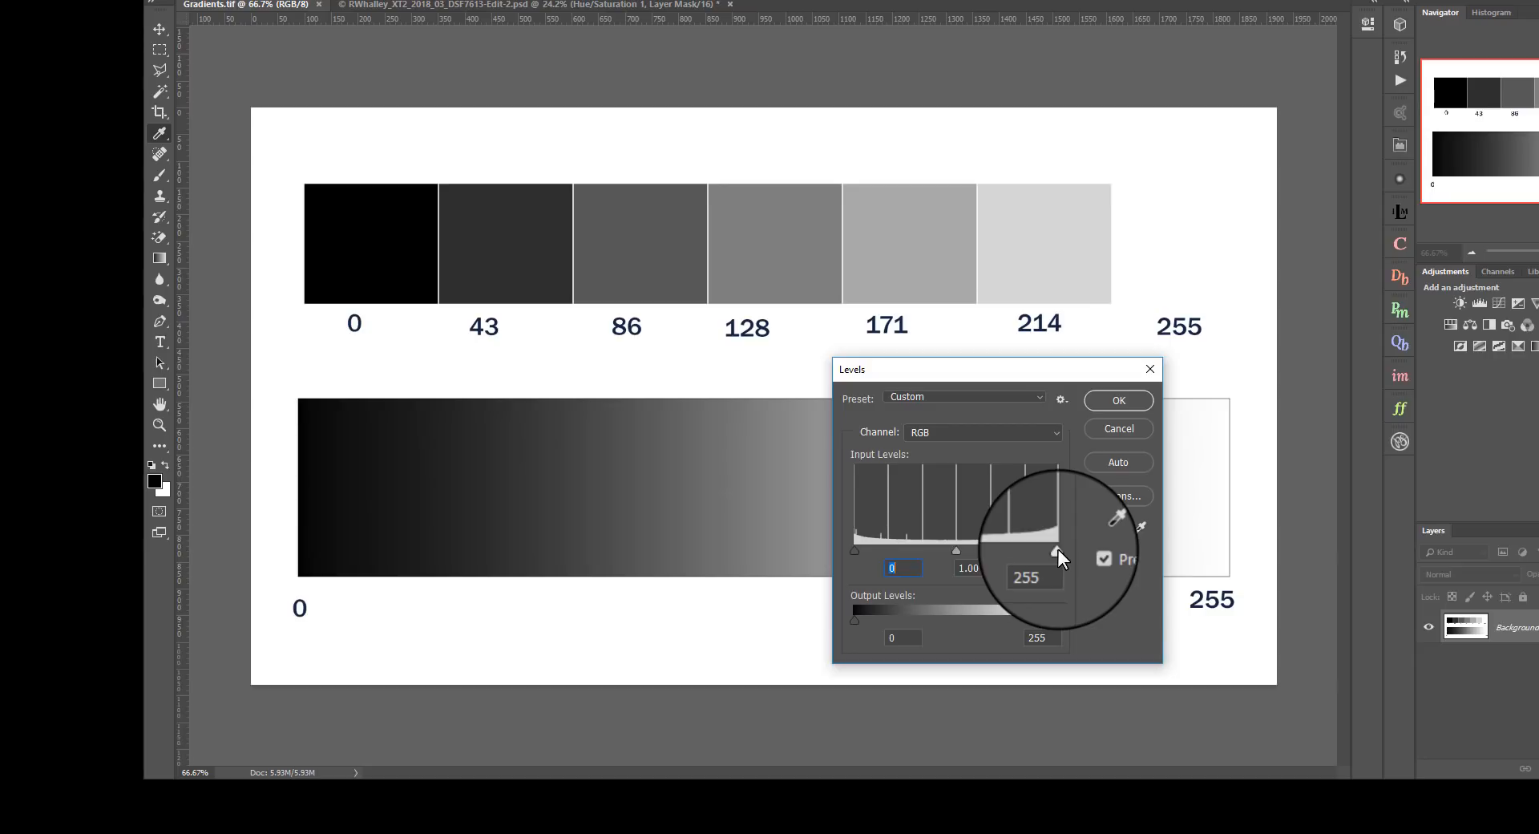
Lower the white input level to 128 and uncover the lighter half of the chart.
left_click_drag(1058, 549, 958, 564)
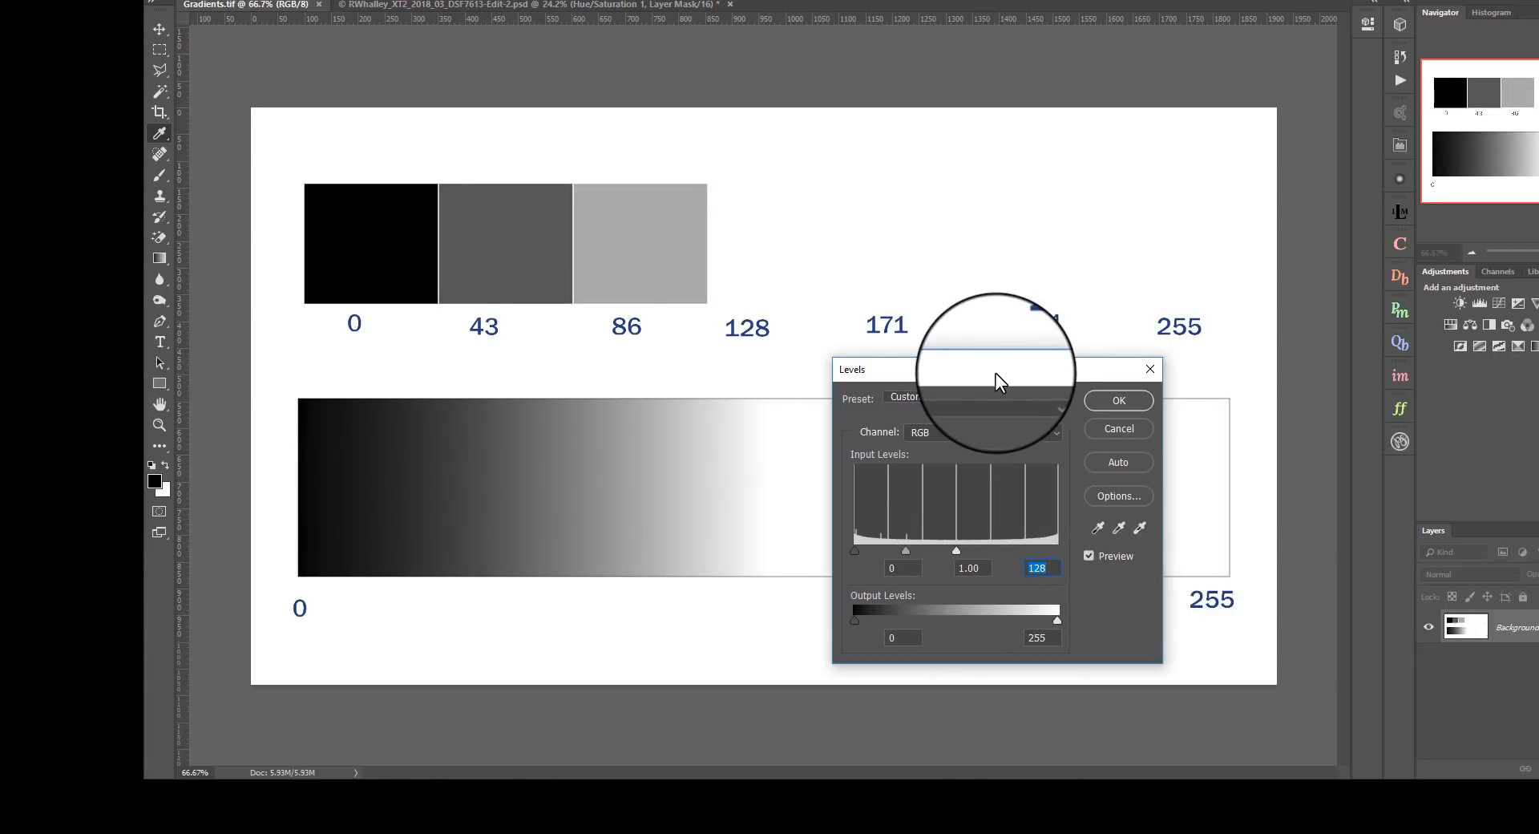
left_click_drag(996, 373, 1033, 378)
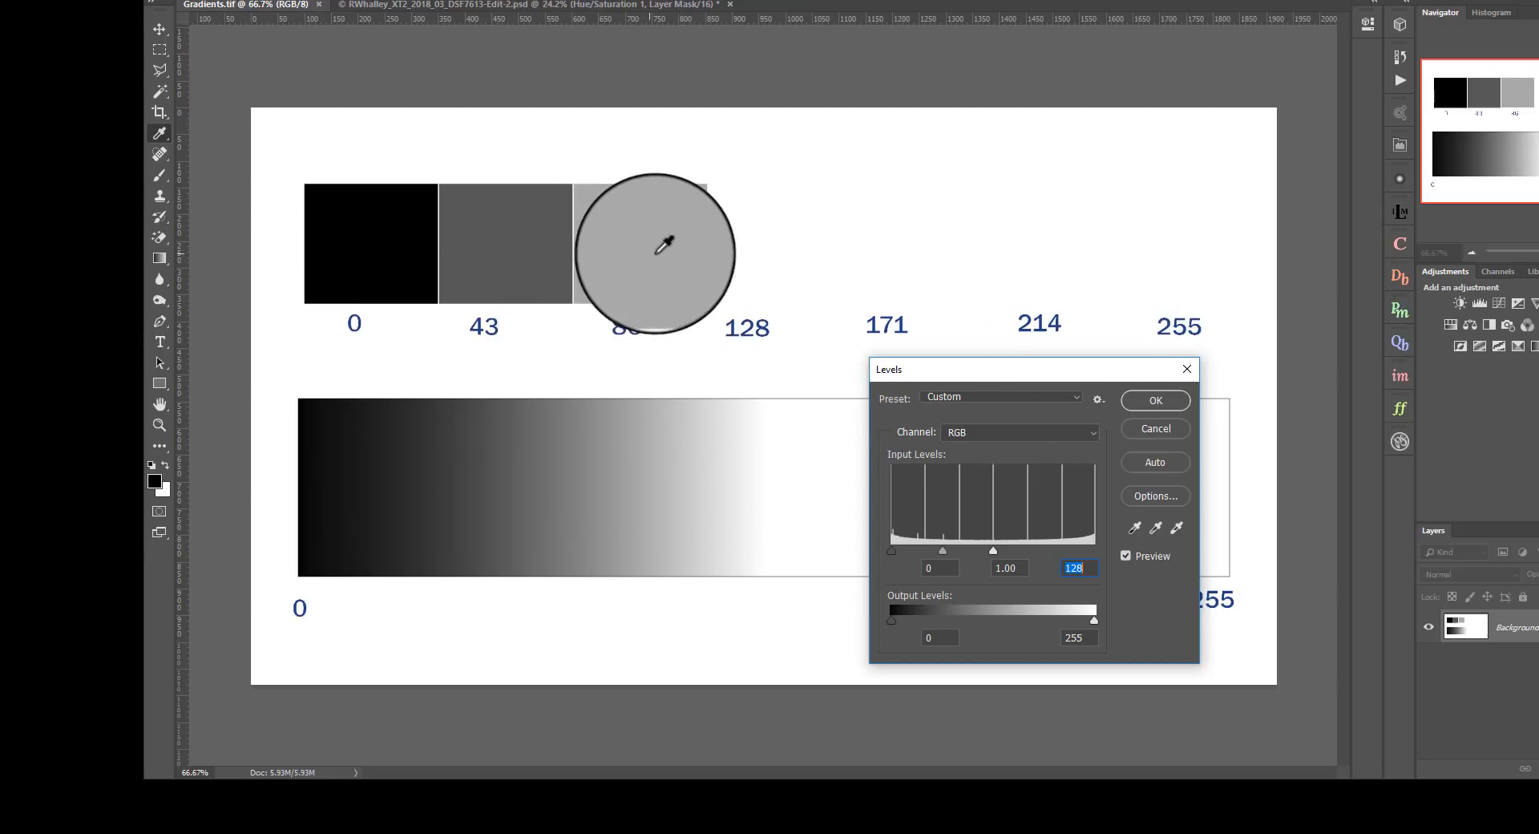
left_click_drag(1000, 370, 1042, 88)
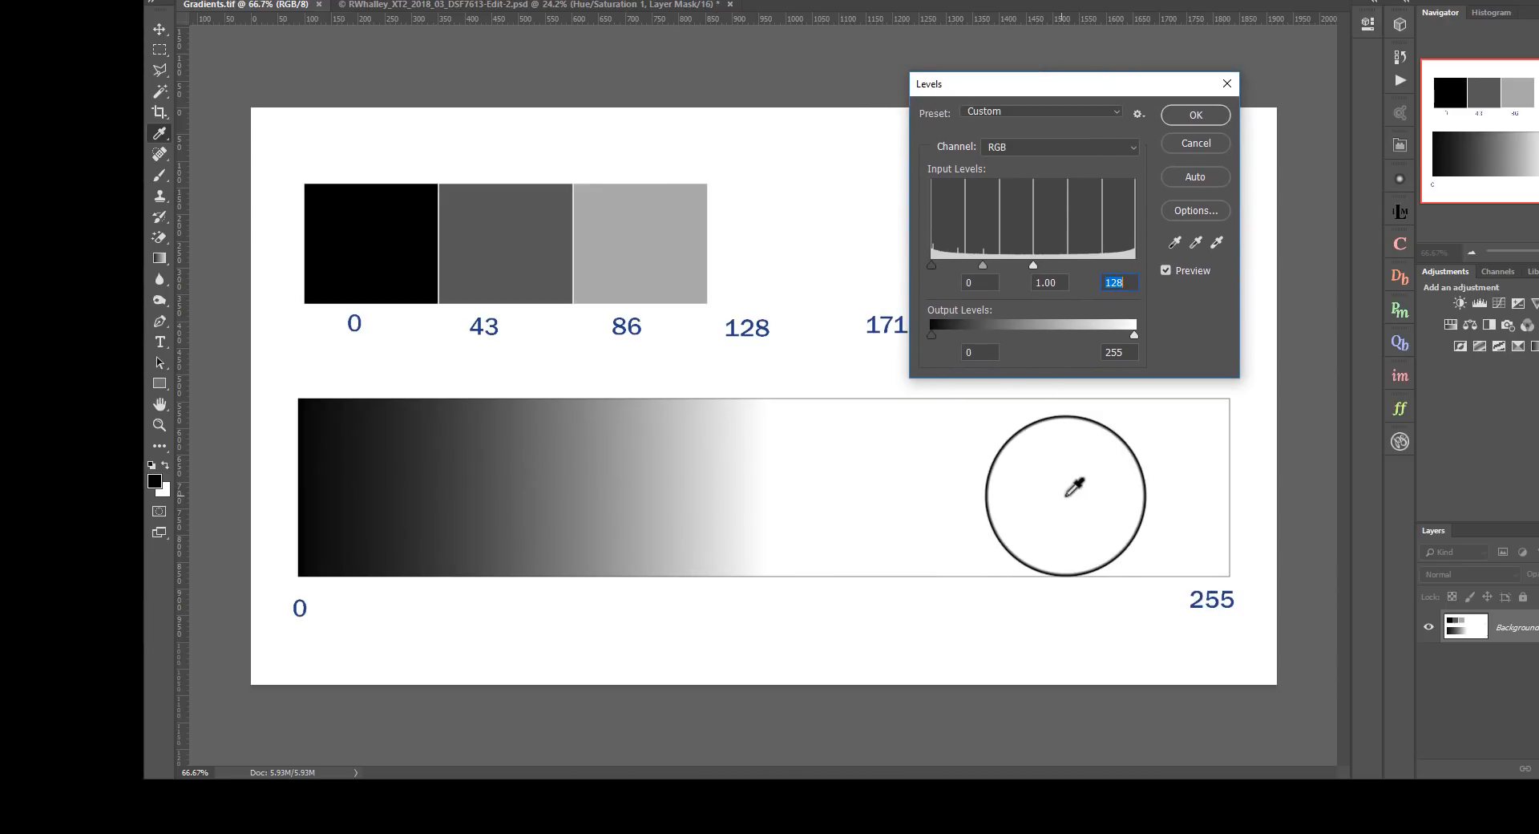
Reset the white input level to 255 and move the Levels dialog off the gradient bar.
left_click_drag(1086, 89, 1096, 199)
left_click_drag(1043, 378, 1155, 384)
left_click_drag(1124, 197, 1236, 85)
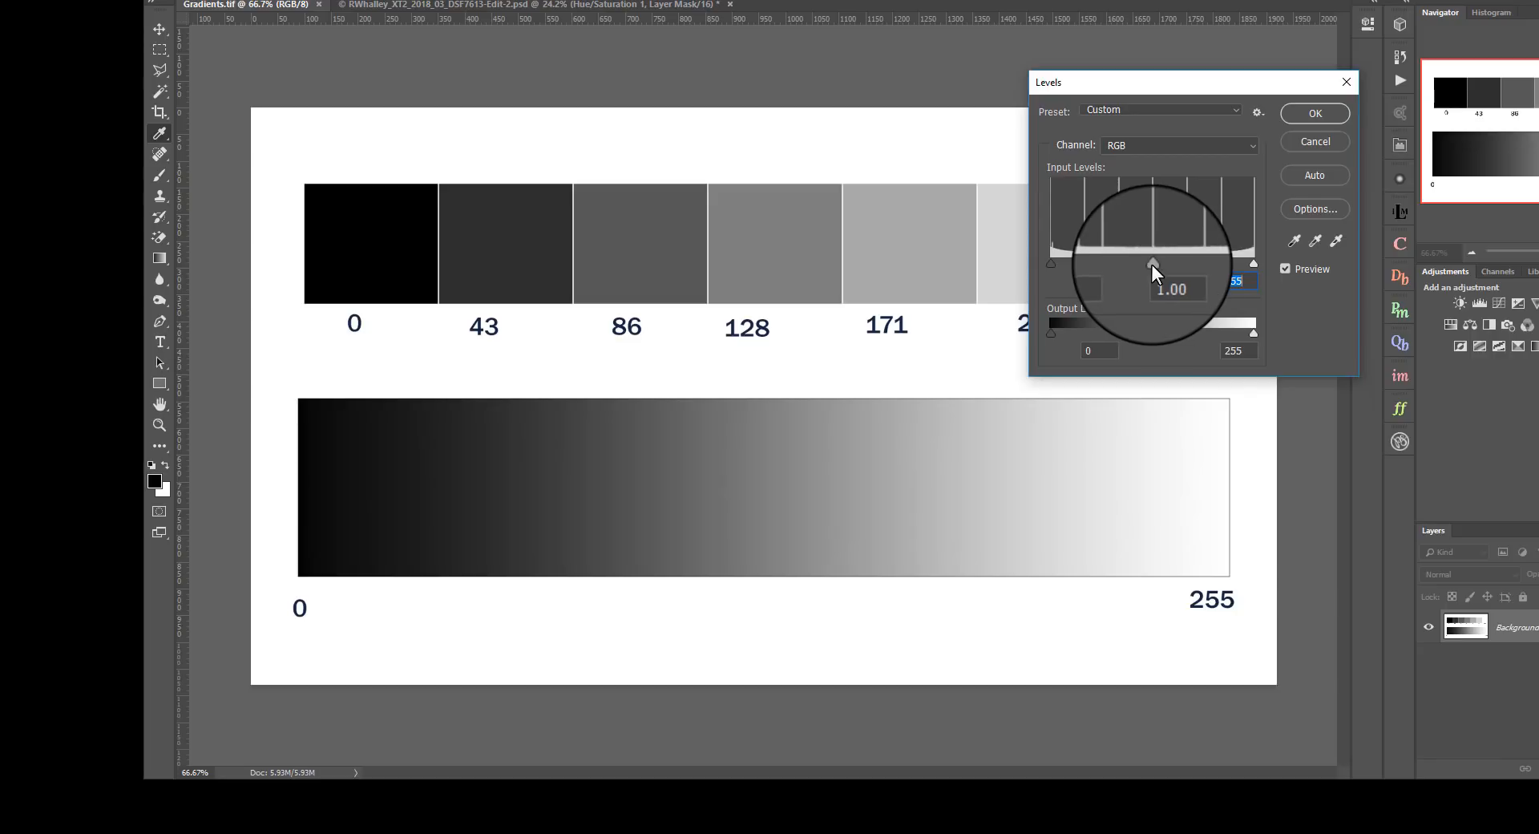
Brighten the midtones by raising the midtone input level to 1.56 and on to 2.58.
left_click_drag(1152, 265, 1122, 263)
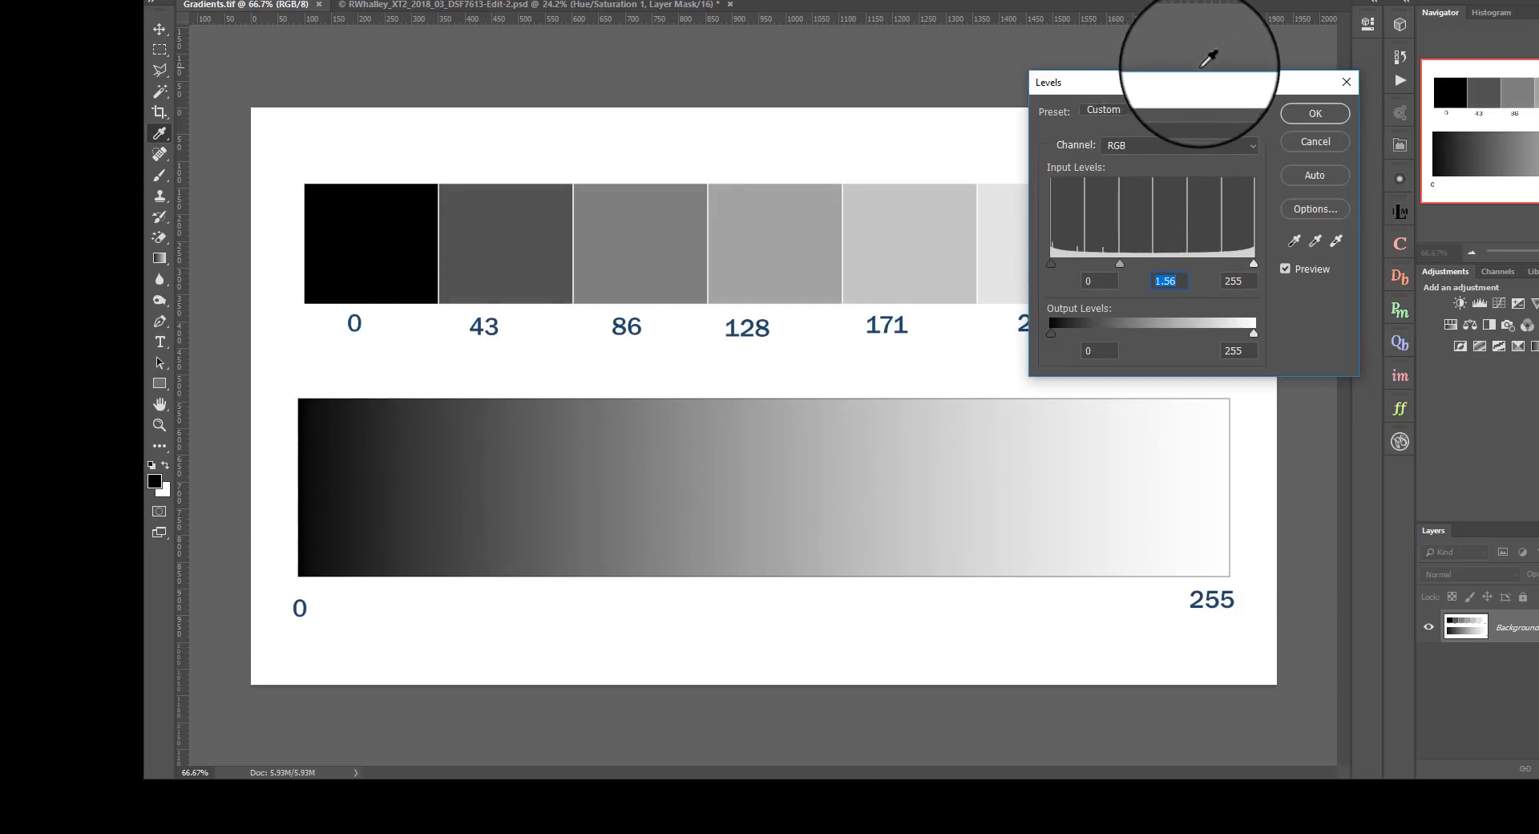
left_click_drag(1199, 85, 1124, 398)
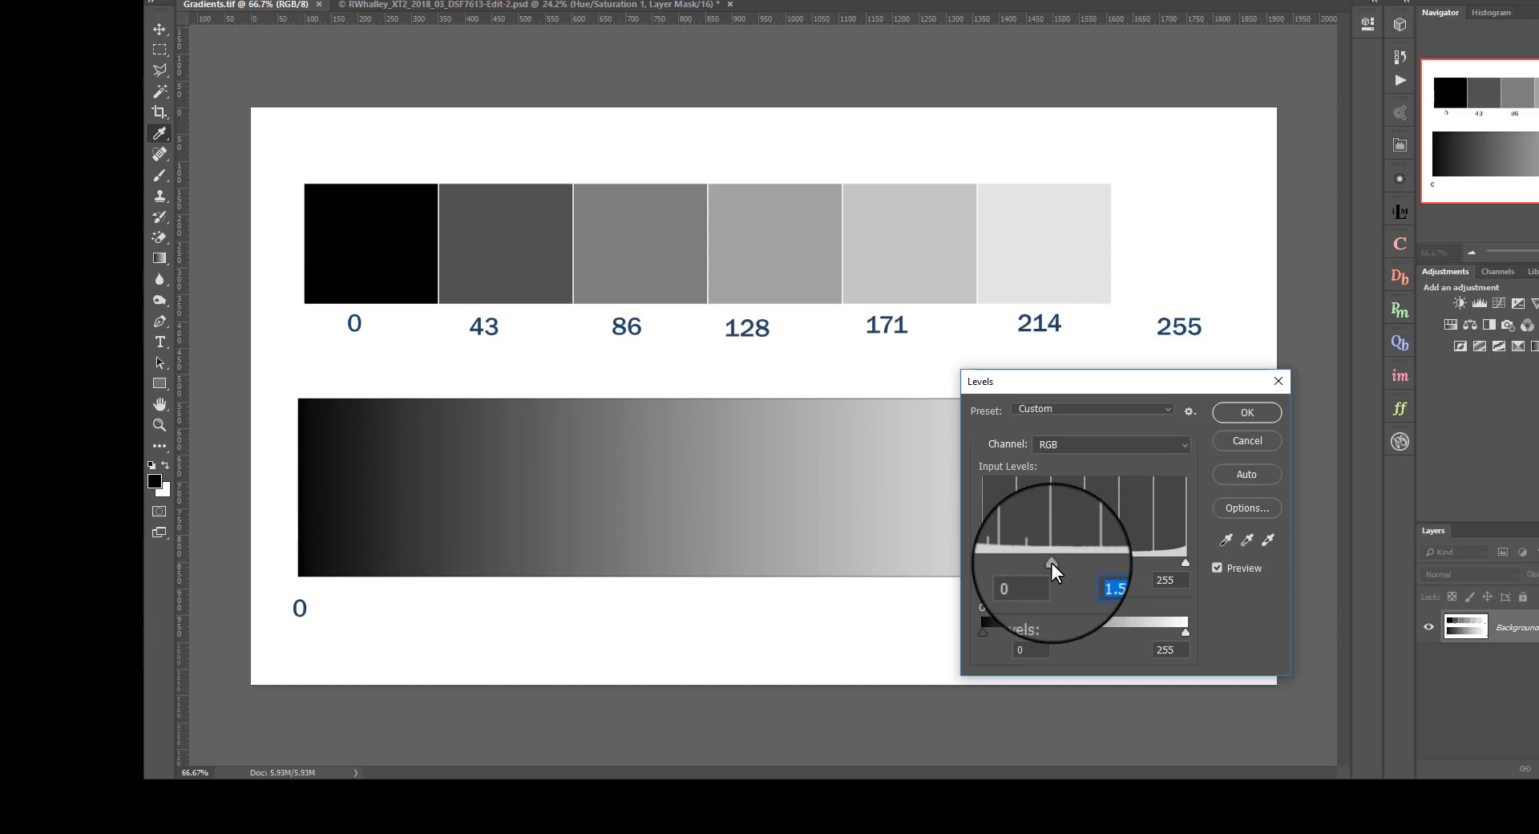
left_click_drag(1053, 563, 1018, 568)
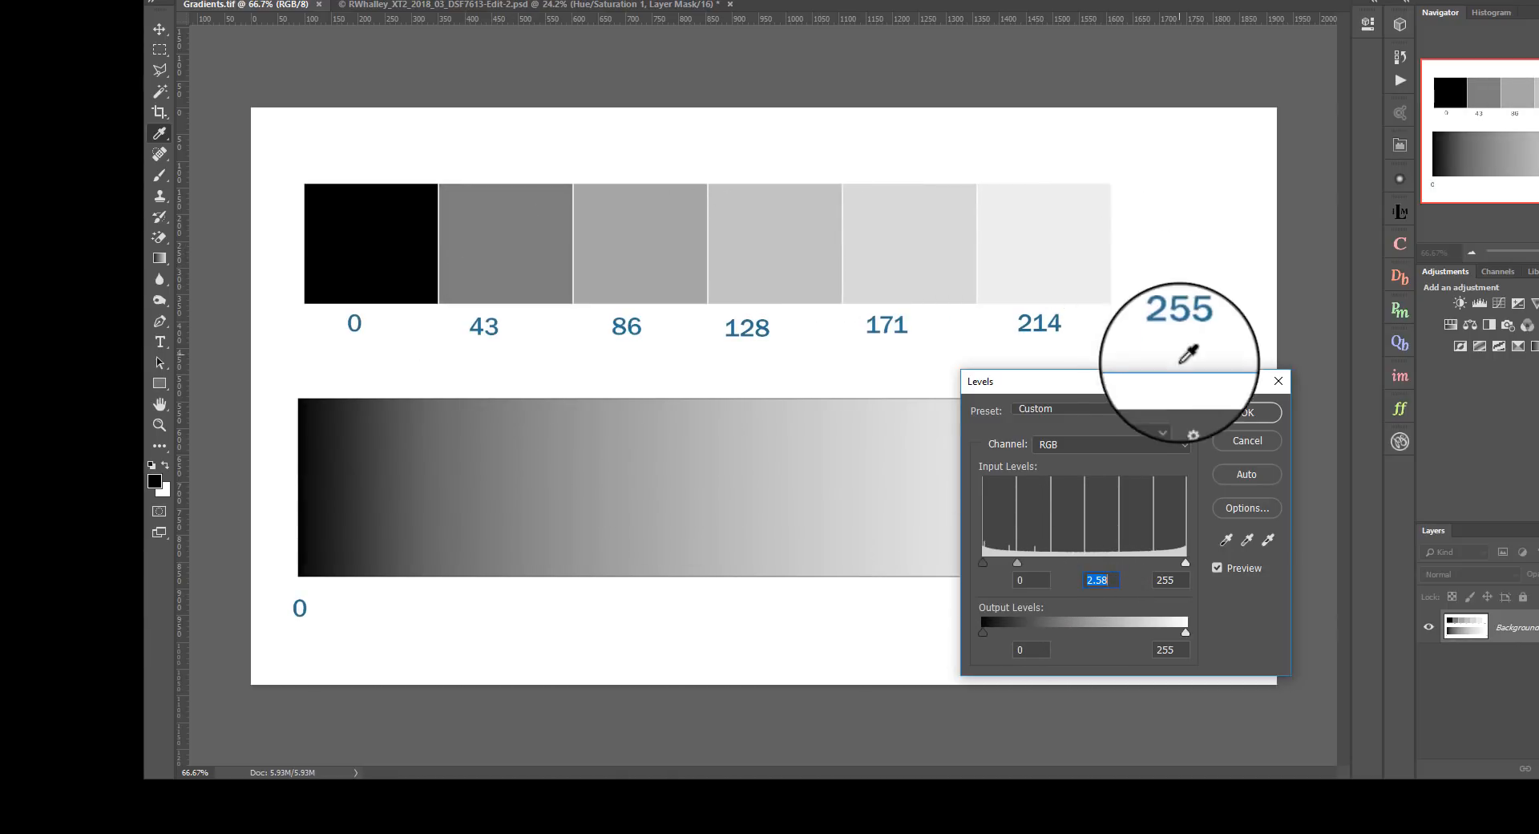
left_click_drag(1175, 383, 1052, 512)
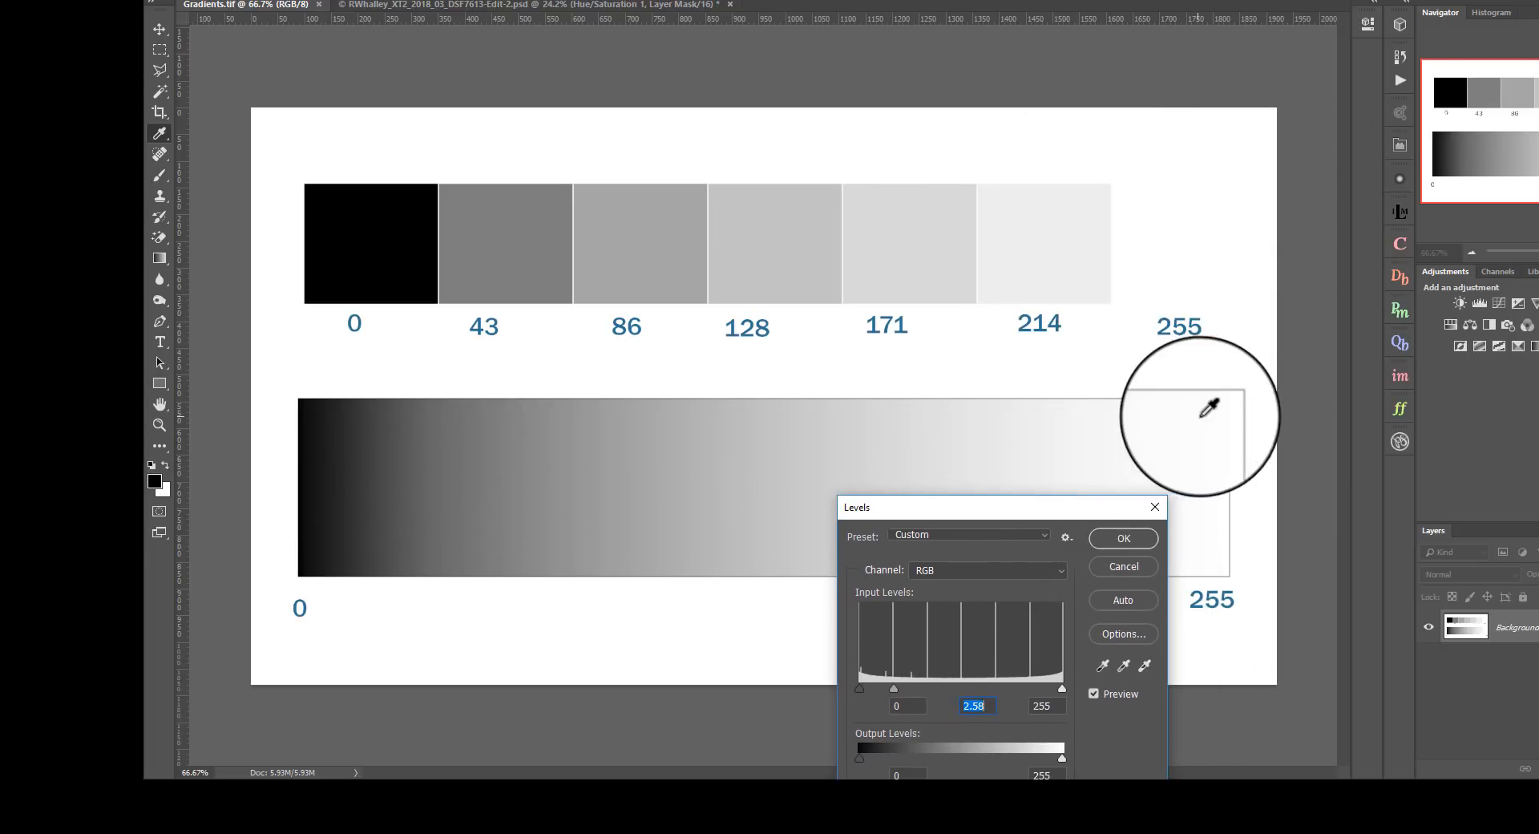
left_click_drag(1067, 508, 1077, 369)
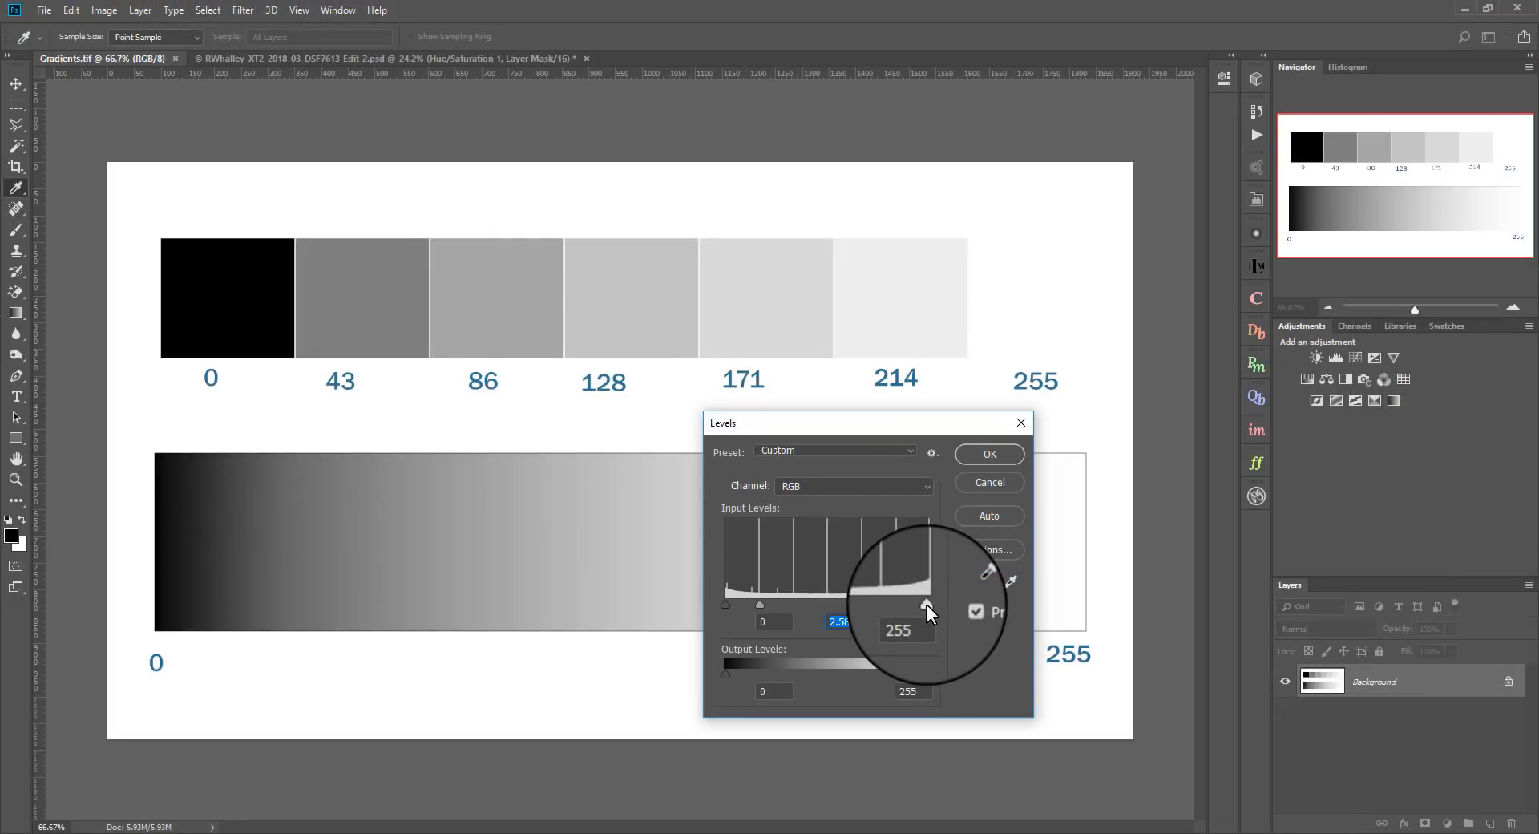
Lower the white input level to 171, and restore the input levels to 0, 1.00 and 255.
left_click_drag(1071, 550, 1060, 551)
left_click_drag(916, 605, 863, 607)
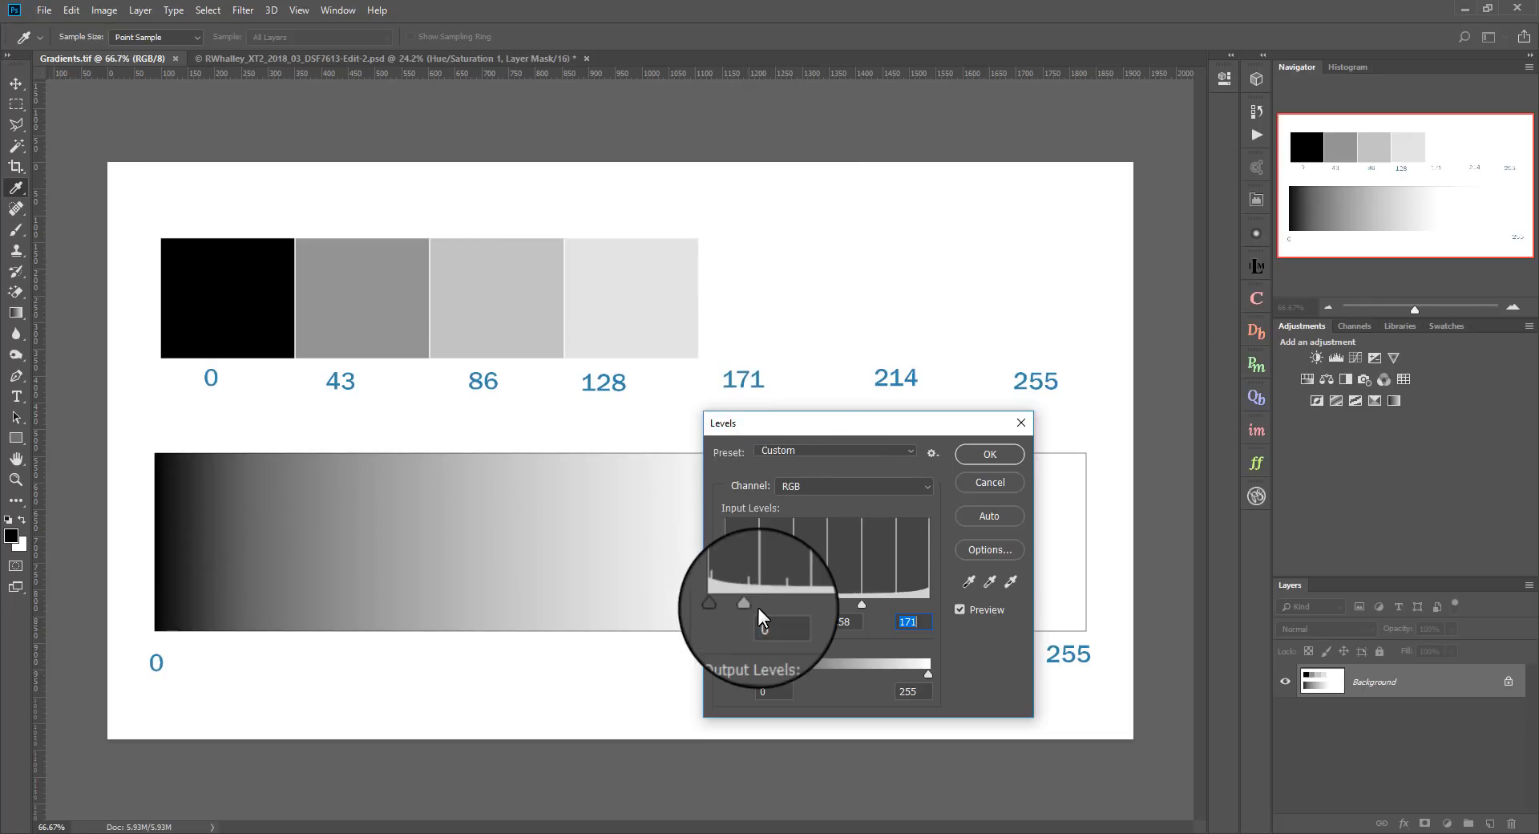
left_click_drag(749, 603, 938, 611)
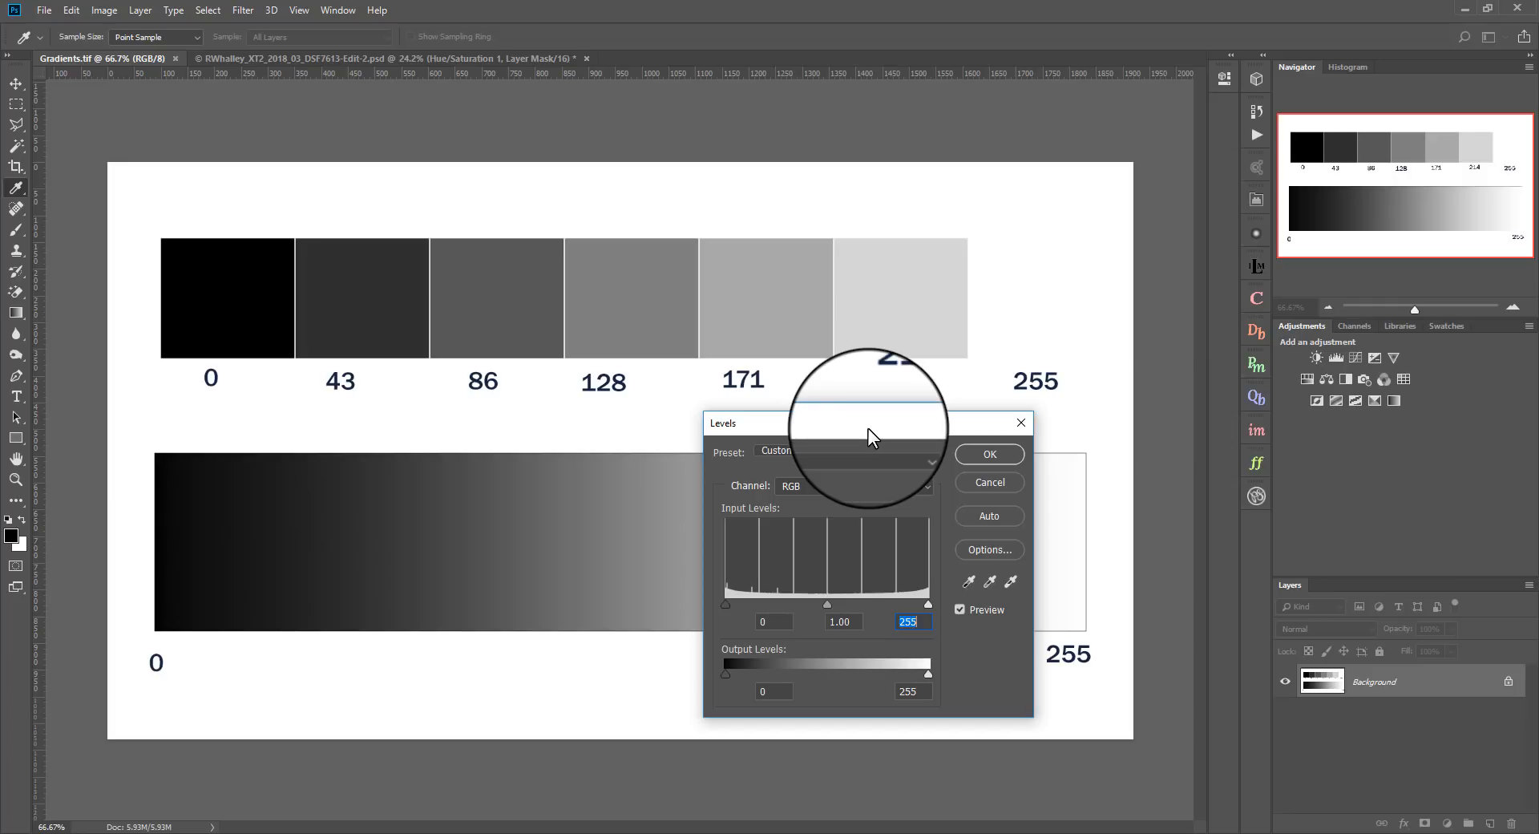
Raise the black output level to 86 and move the Levels dialog clear of the grey swatches.
left_click_drag(869, 429, 925, 168)
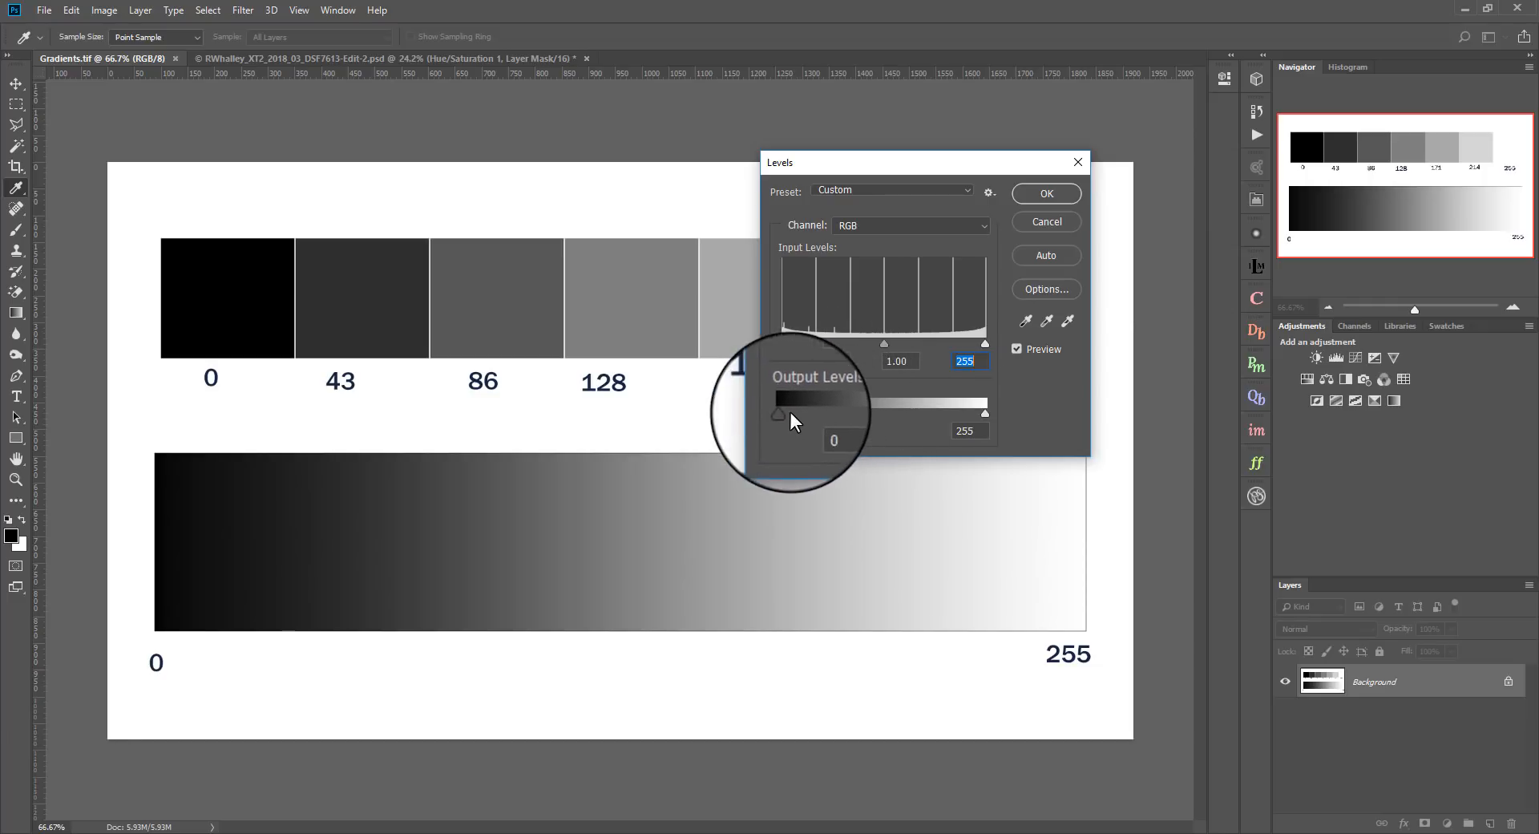
left_click_drag(783, 413, 851, 420)
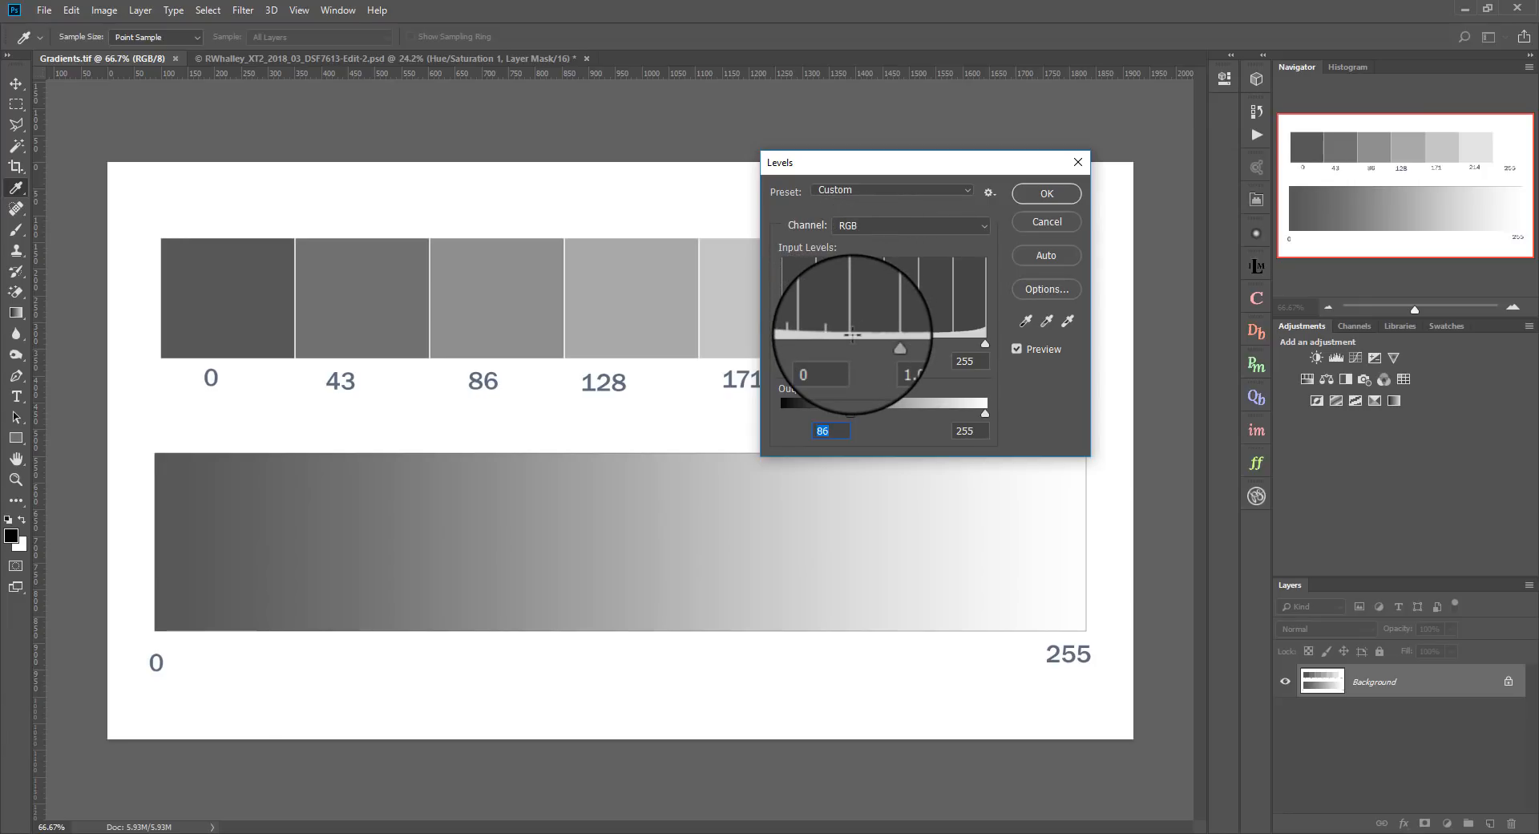
left_click_drag(938, 170, 798, 485)
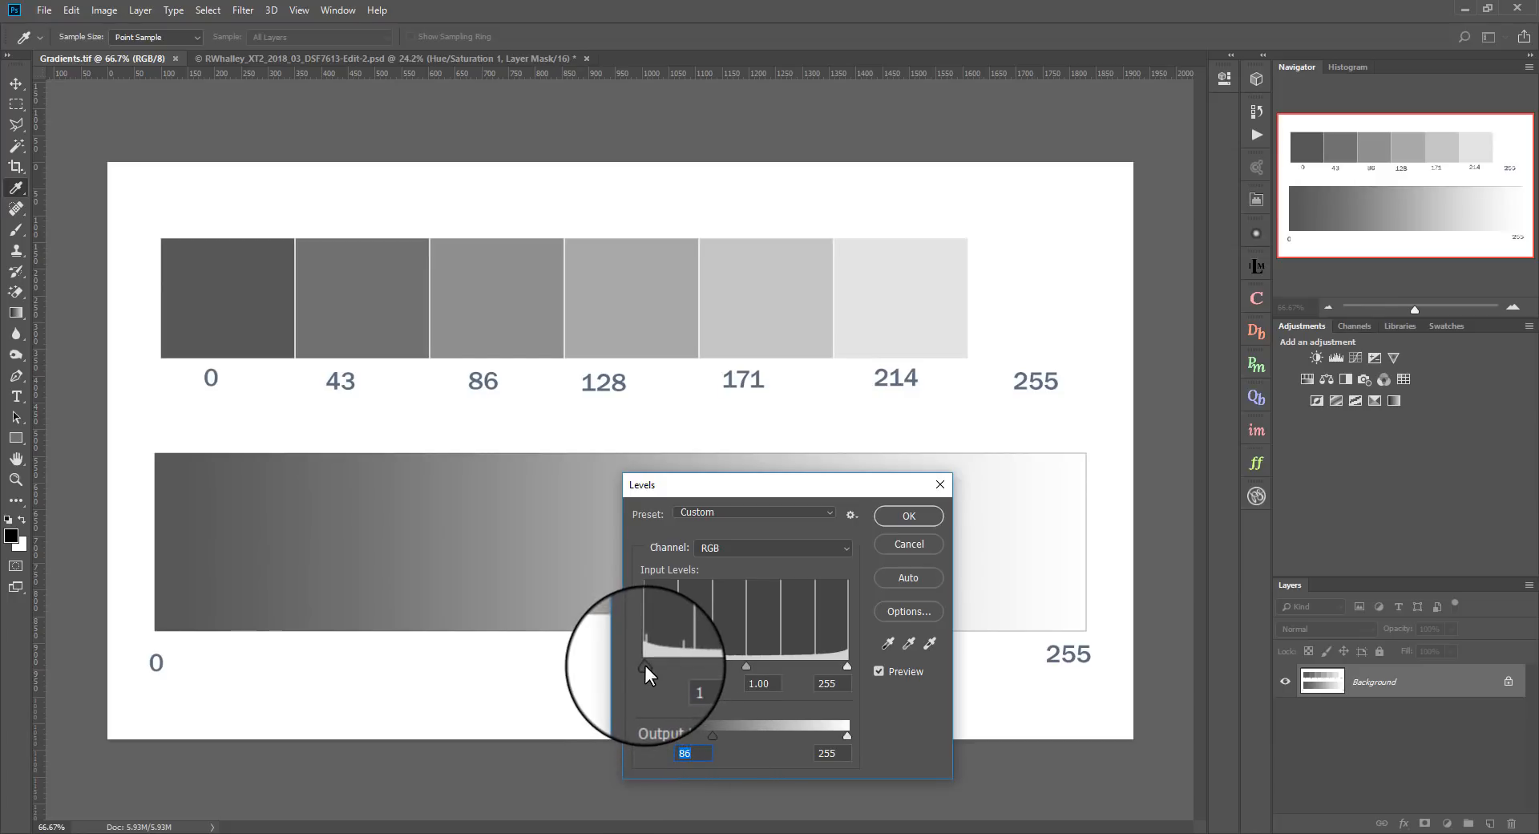
Raise the black input level to 86 and the black output level to 128, and restore both to 0.
left_click_drag(646, 665, 714, 671)
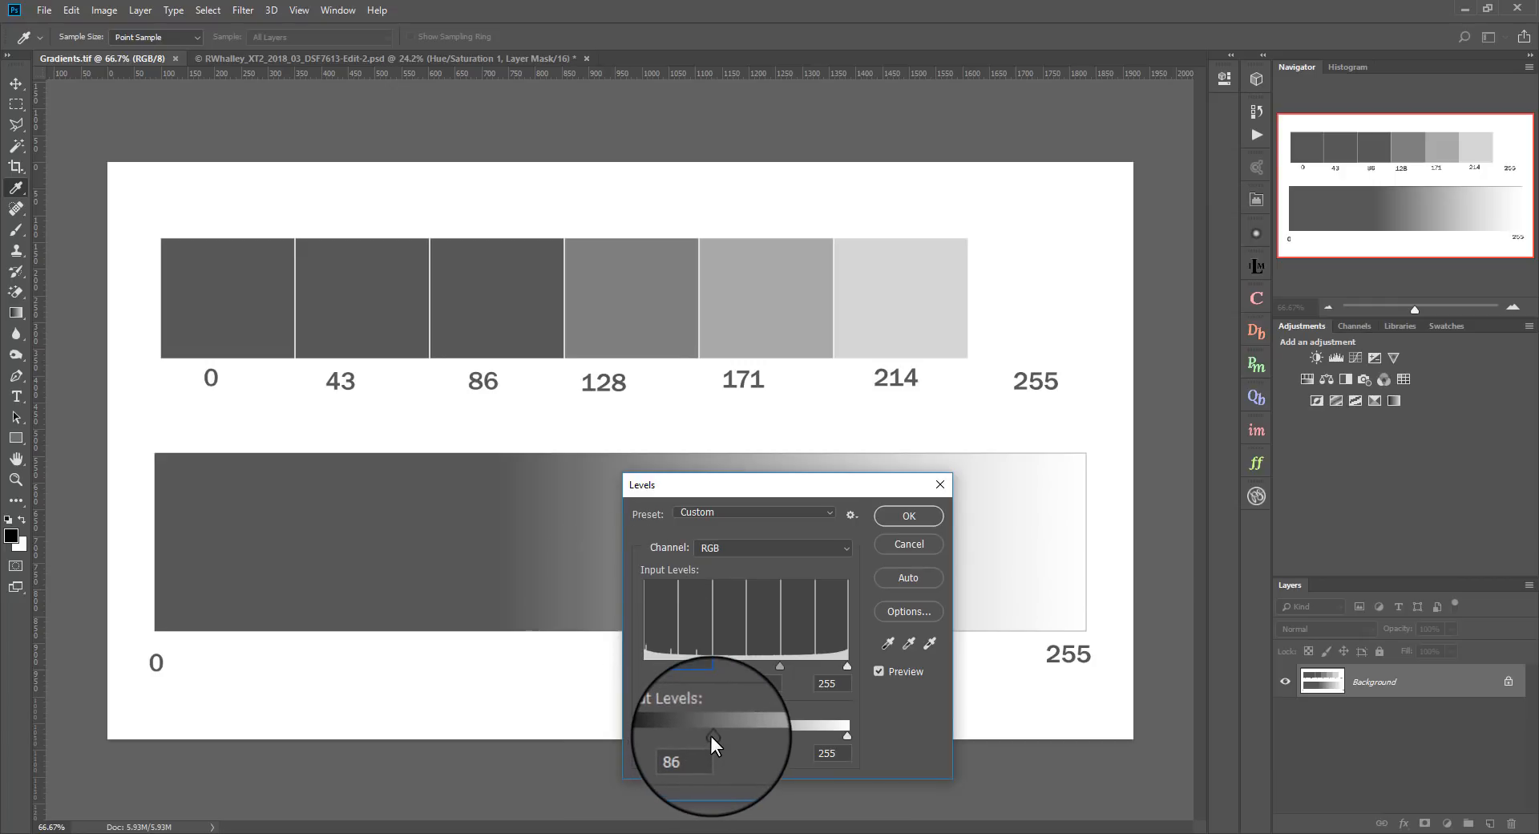
left_click_drag(711, 736, 746, 761)
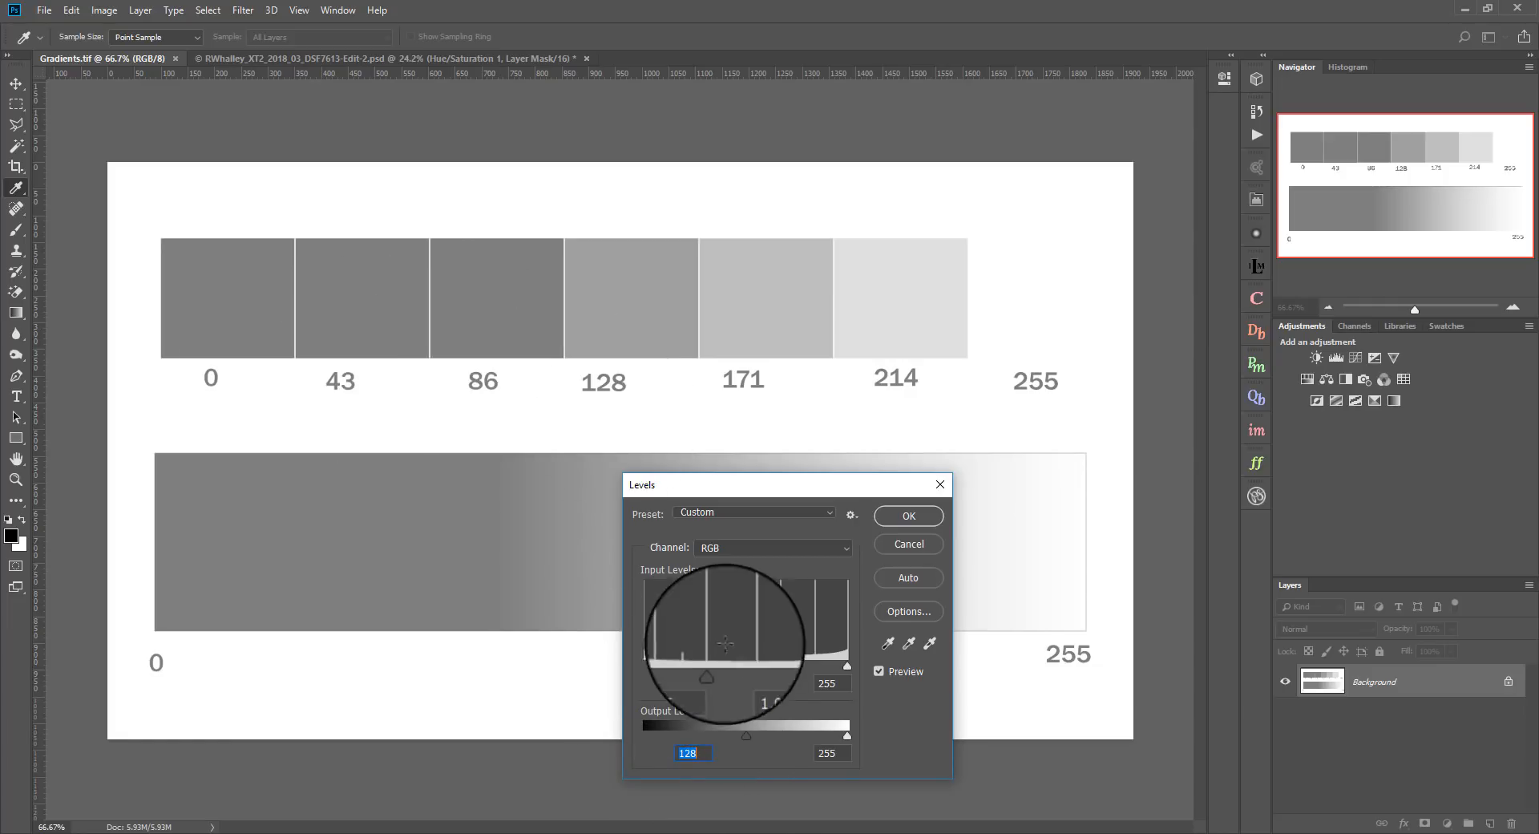
left_click_drag(708, 663, 639, 684)
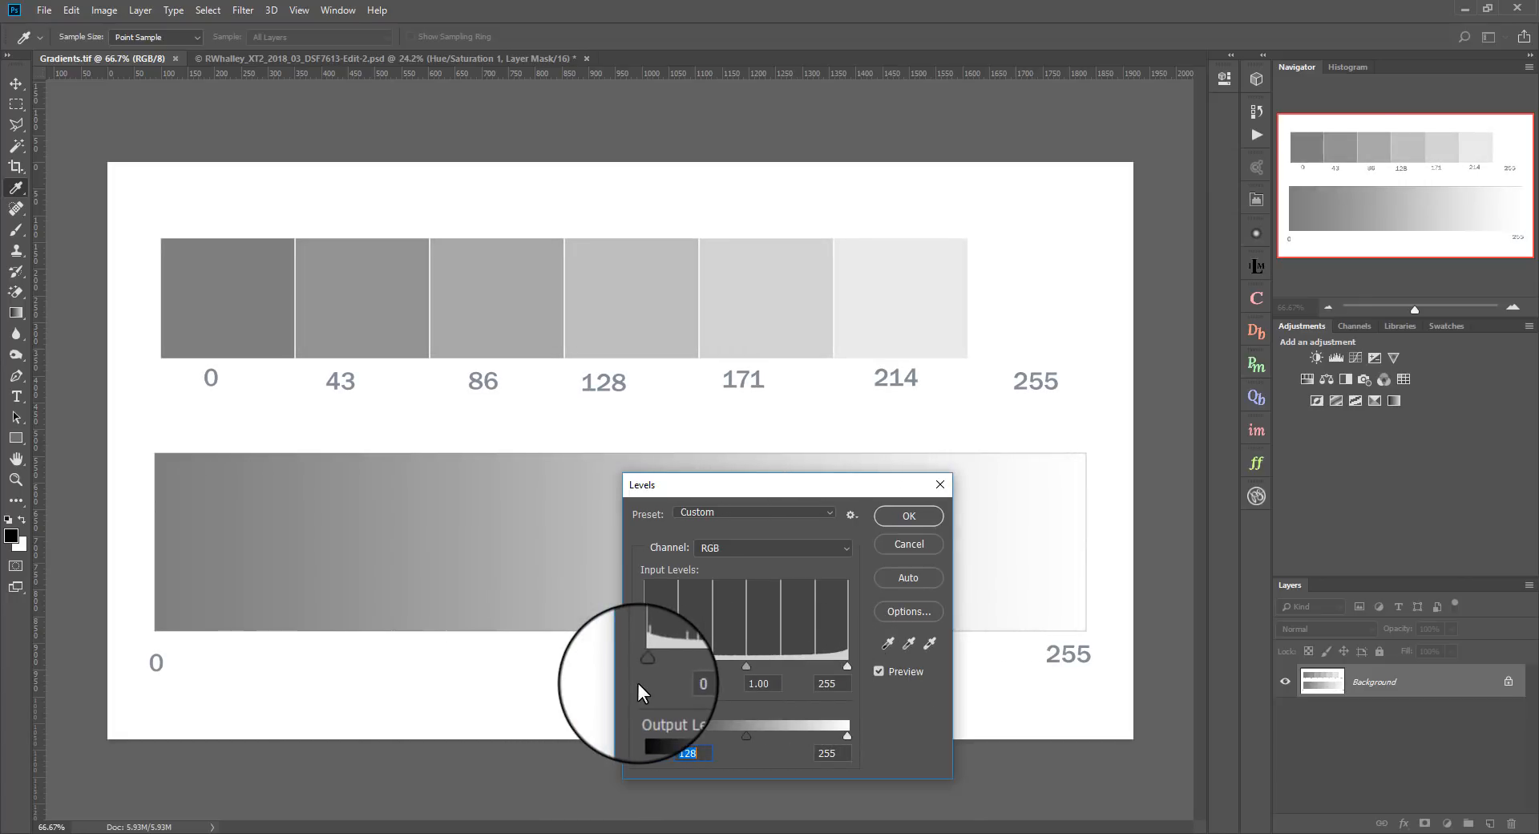
left_click_drag(821, 486, 856, 281)
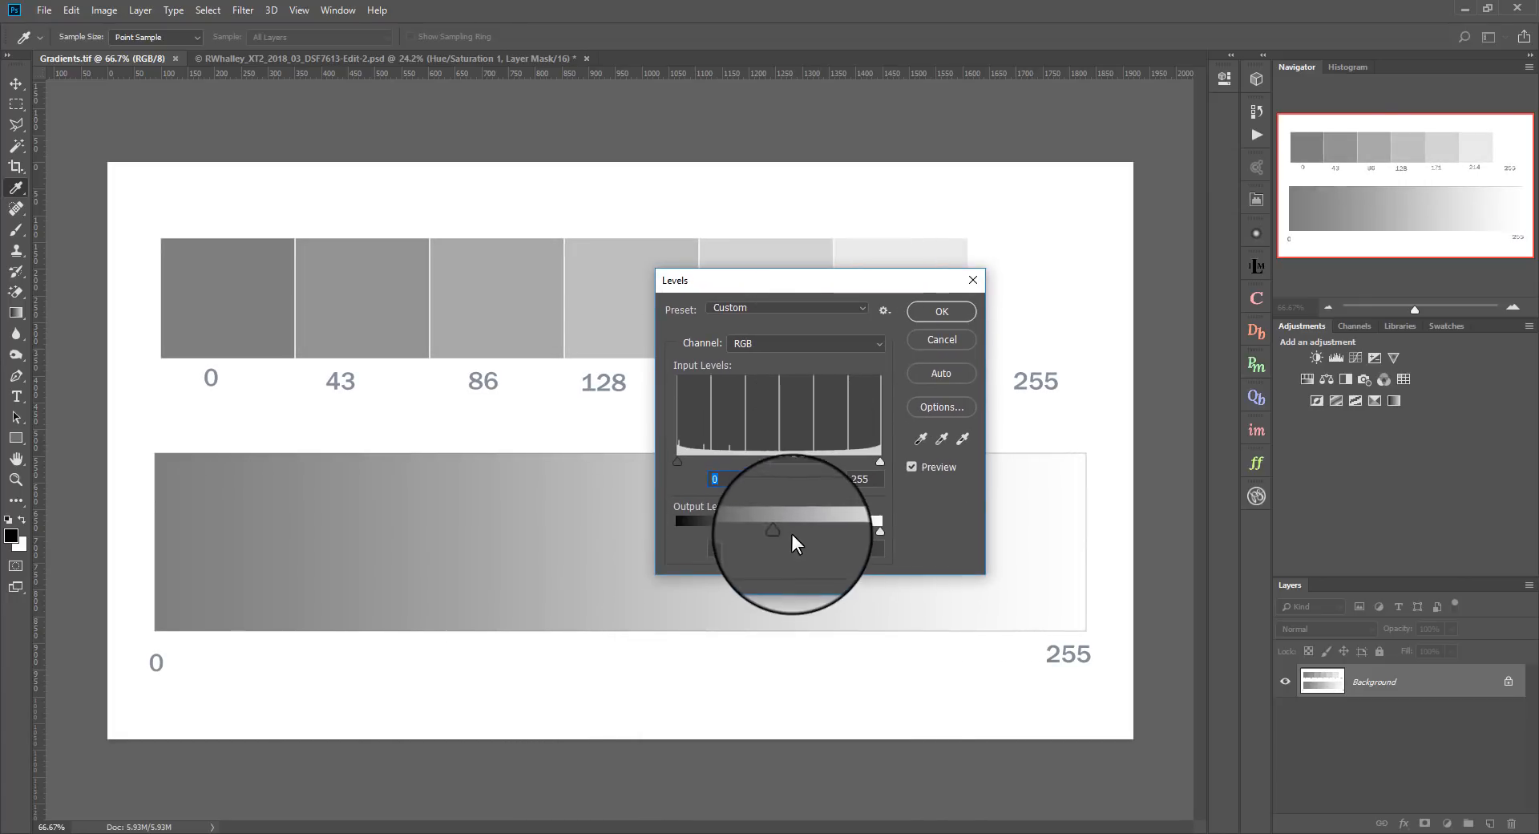
left_click_drag(778, 533, 648, 530)
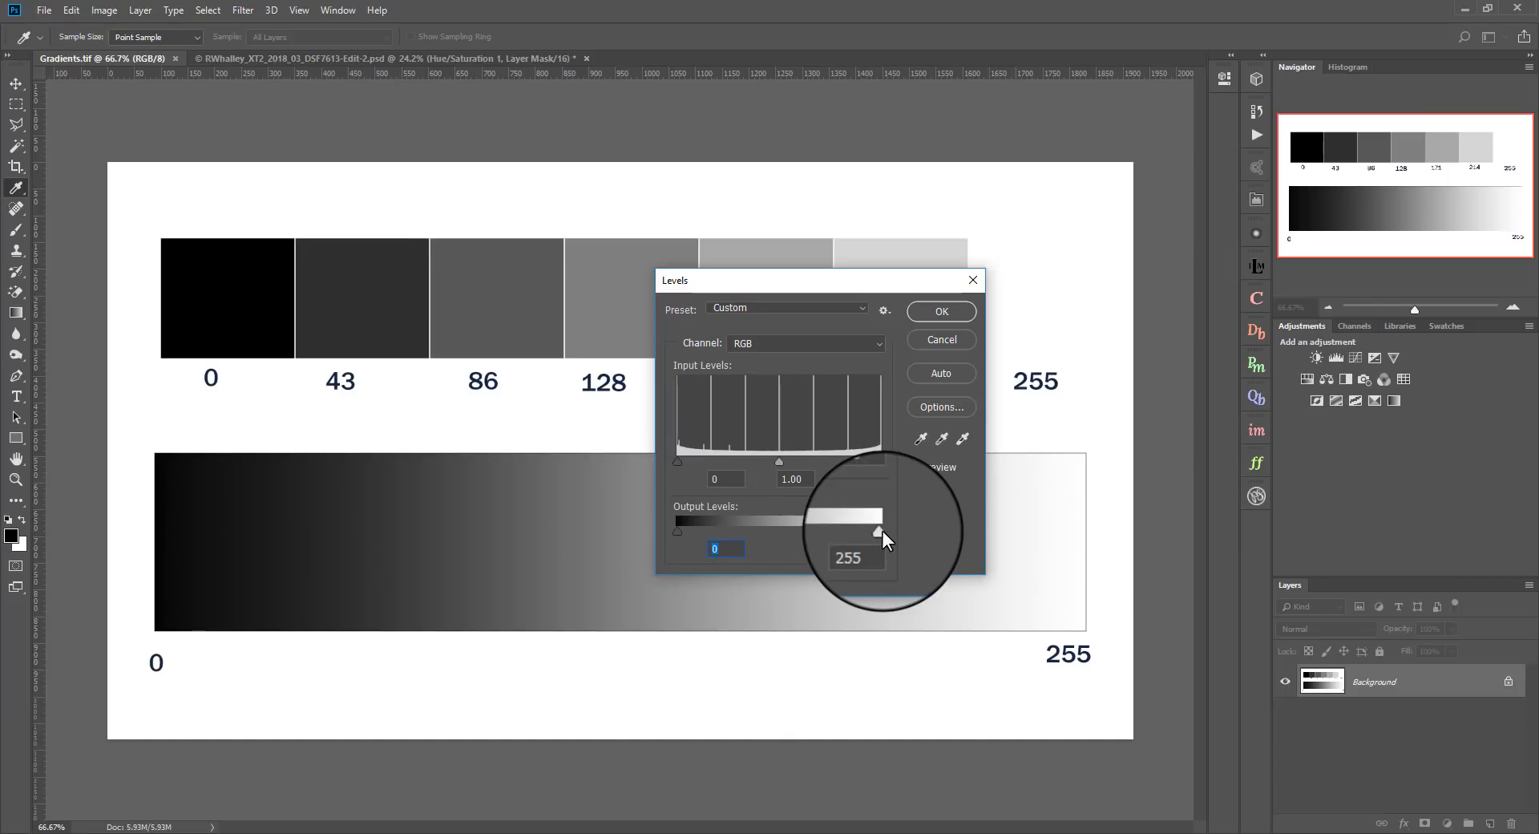
Lower the white output level to 128 and cancel the Levels adjustment on the greyscale chart.
left_click_drag(880, 530, 781, 540)
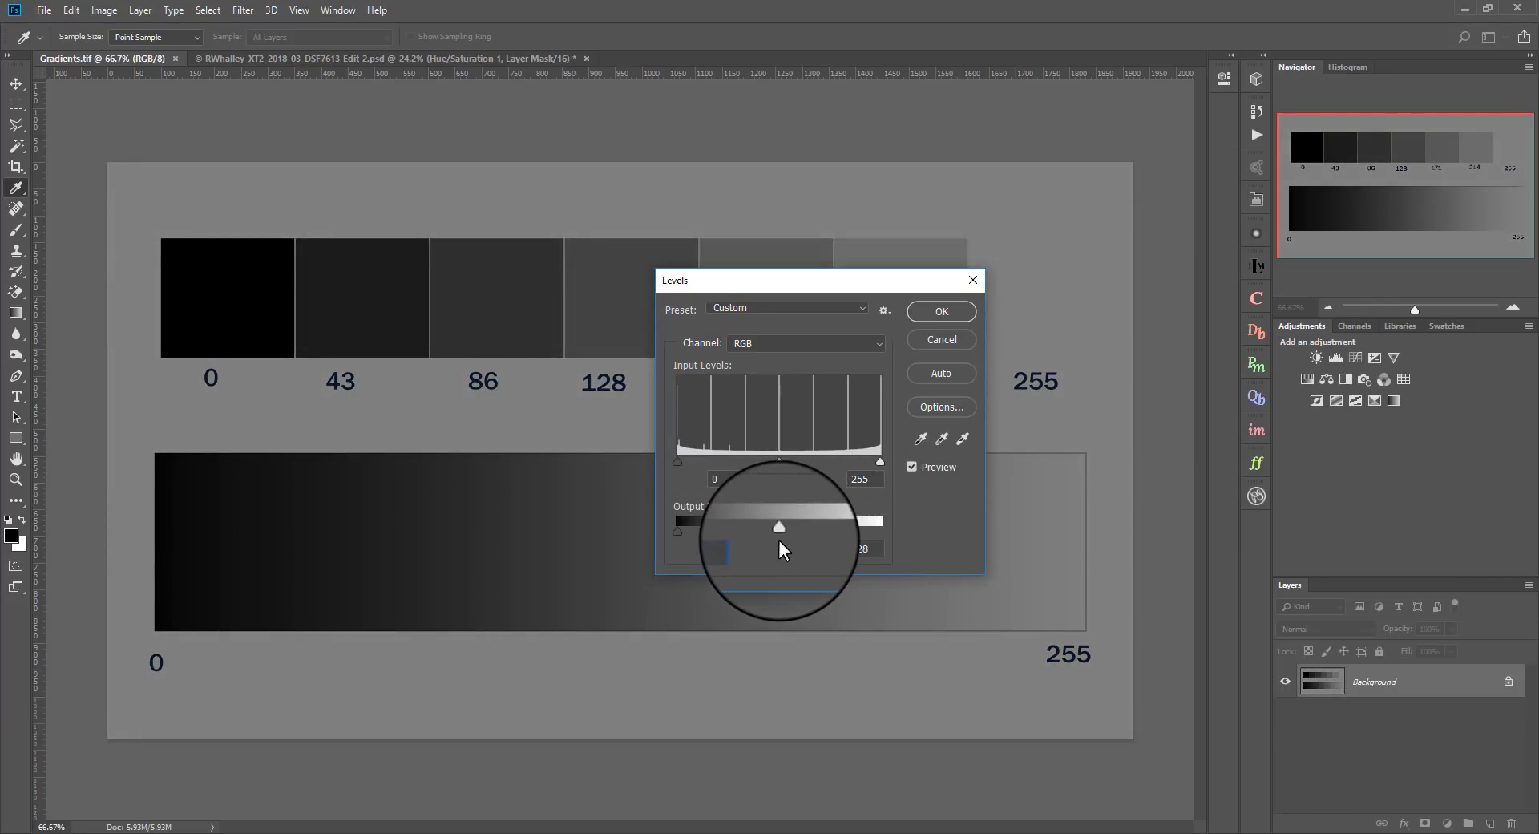
left_click_drag(884, 281, 655, 425)
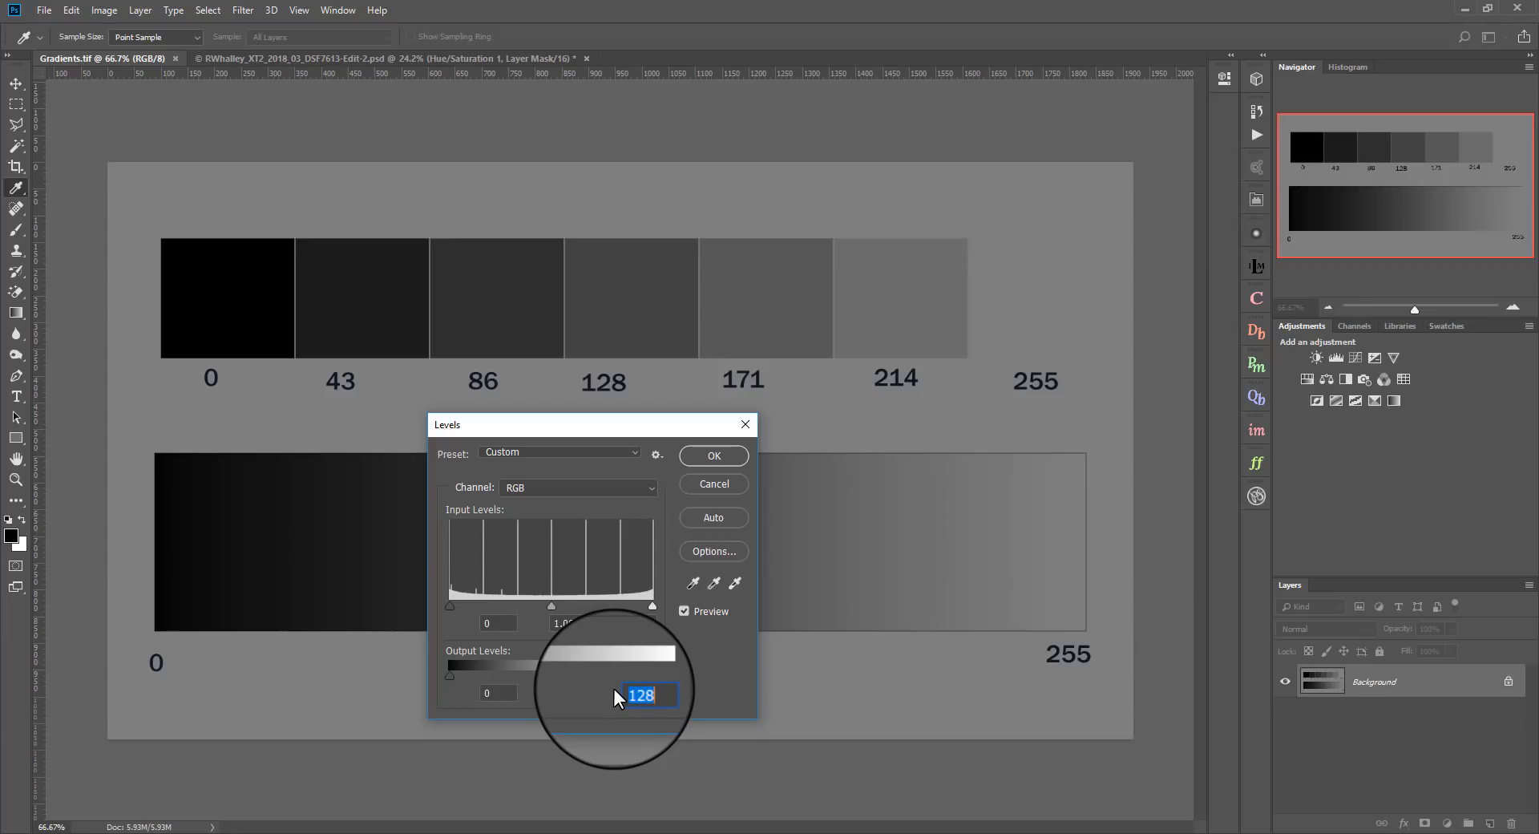
mouse_move(652, 607)
left_mouse_down()
mouse_move(542, 615)
mouse_move(660, 616)
left_mouse_up()
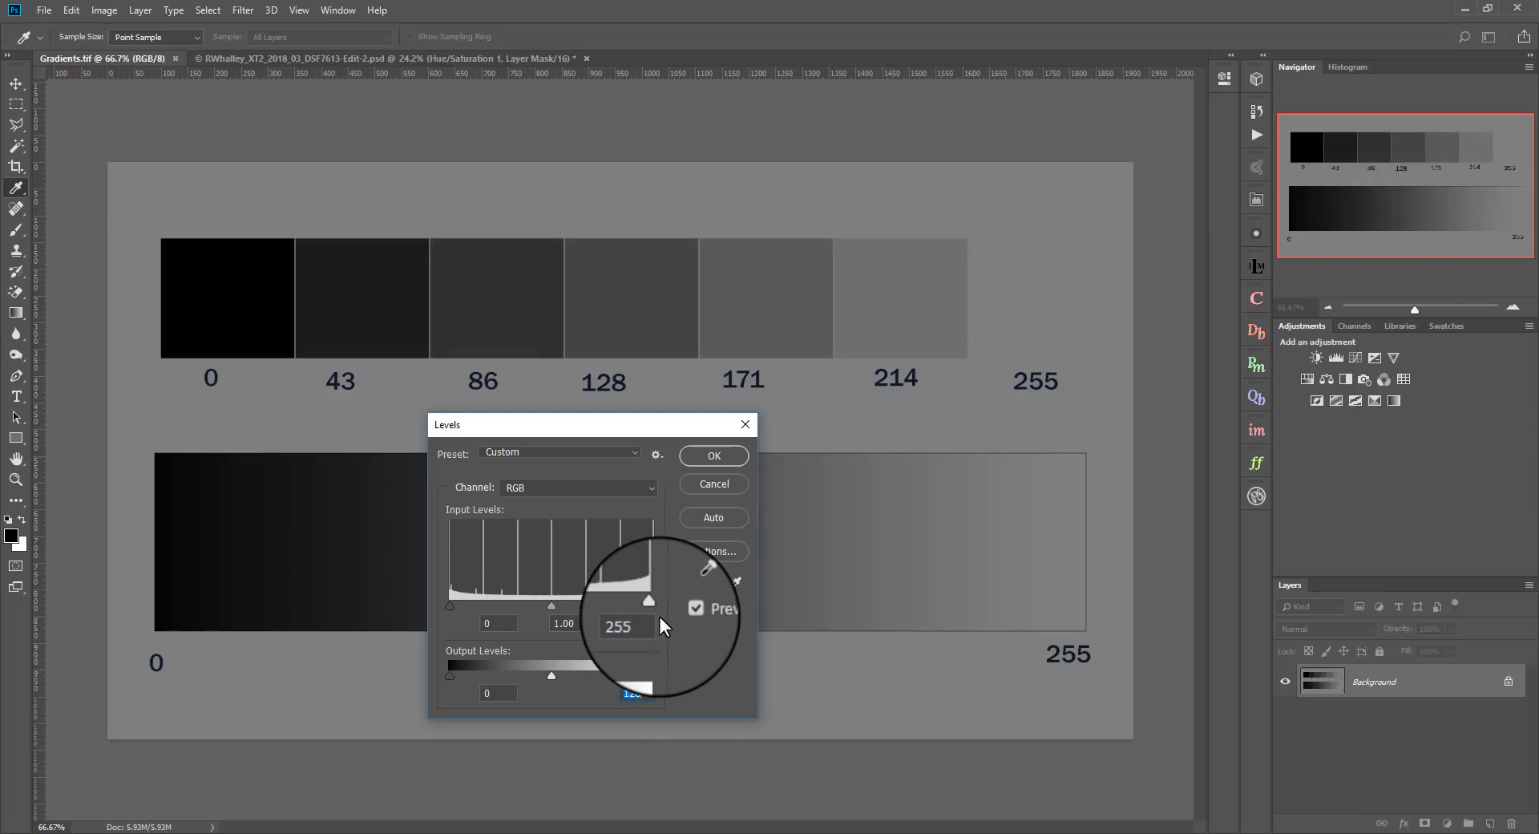
left_click(710, 485)
key("h")
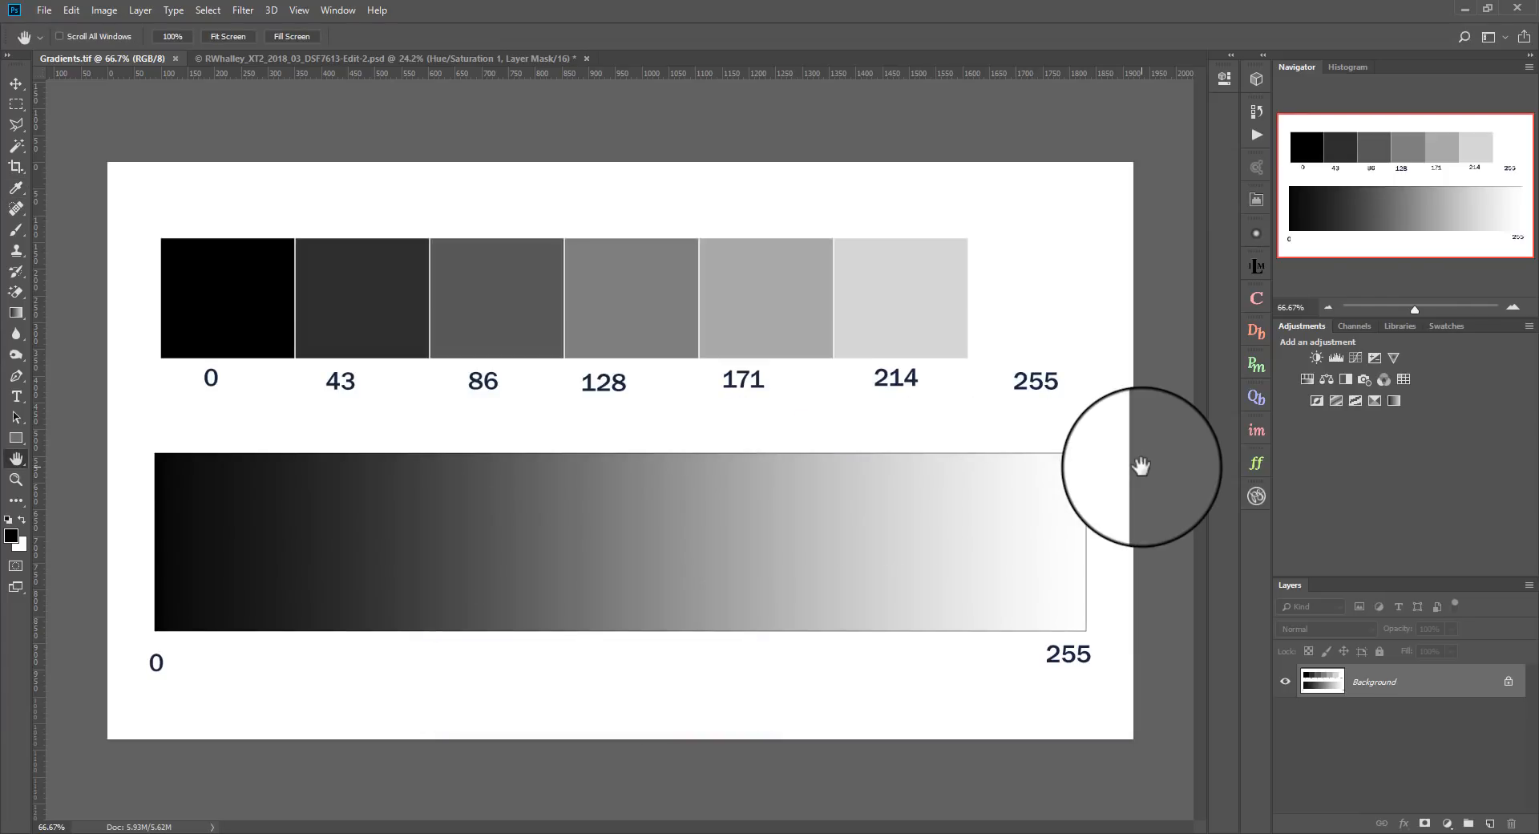
Switch to the landscape photo and open Levels for the Hue/Saturation layer mask, with the dialog moved clear of the hills.
left_click(490, 58)
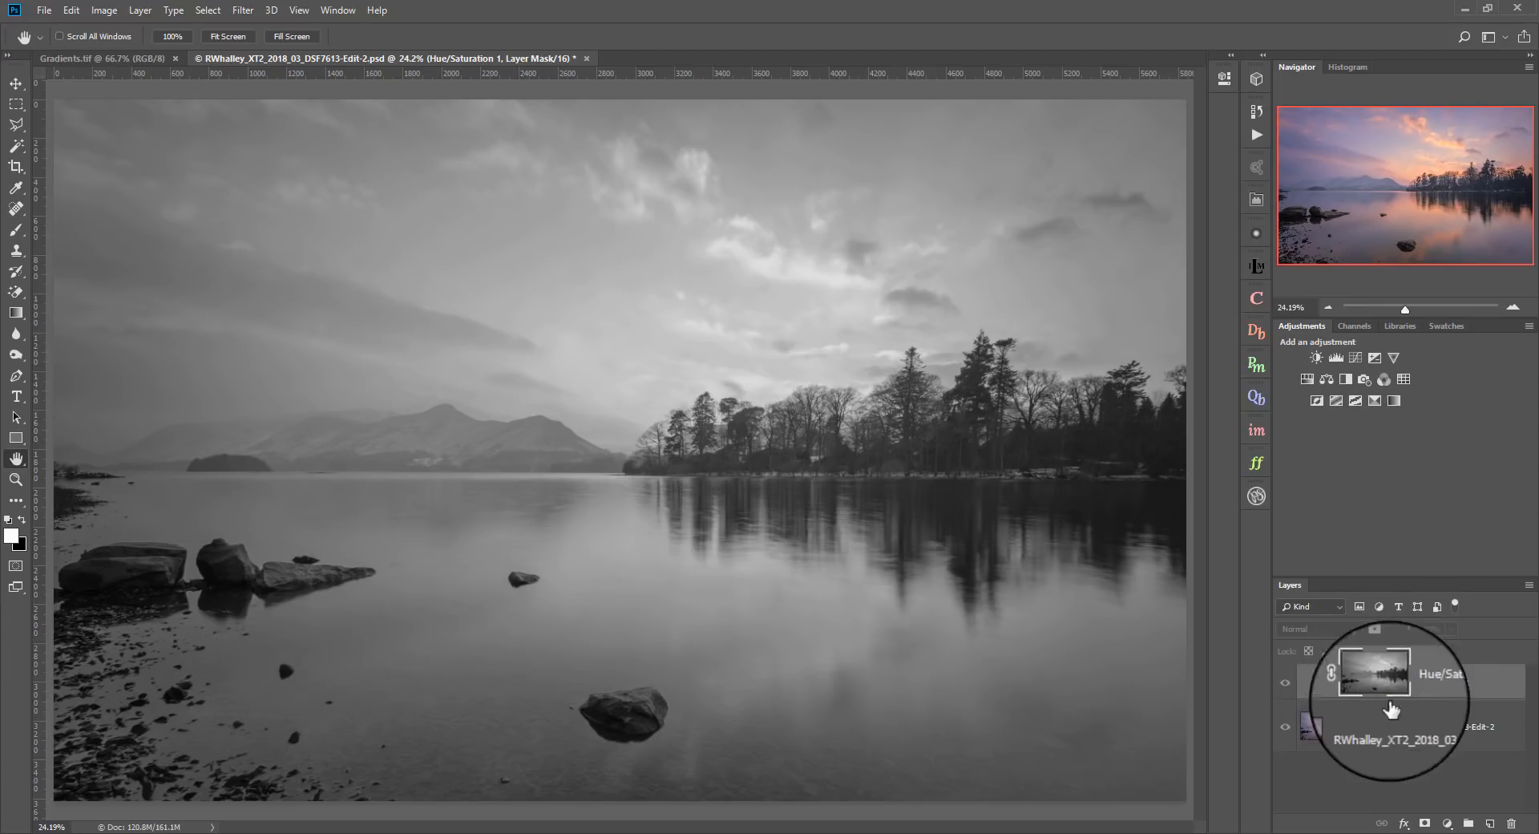
left_click(105, 10)
mouse_move(127, 54)
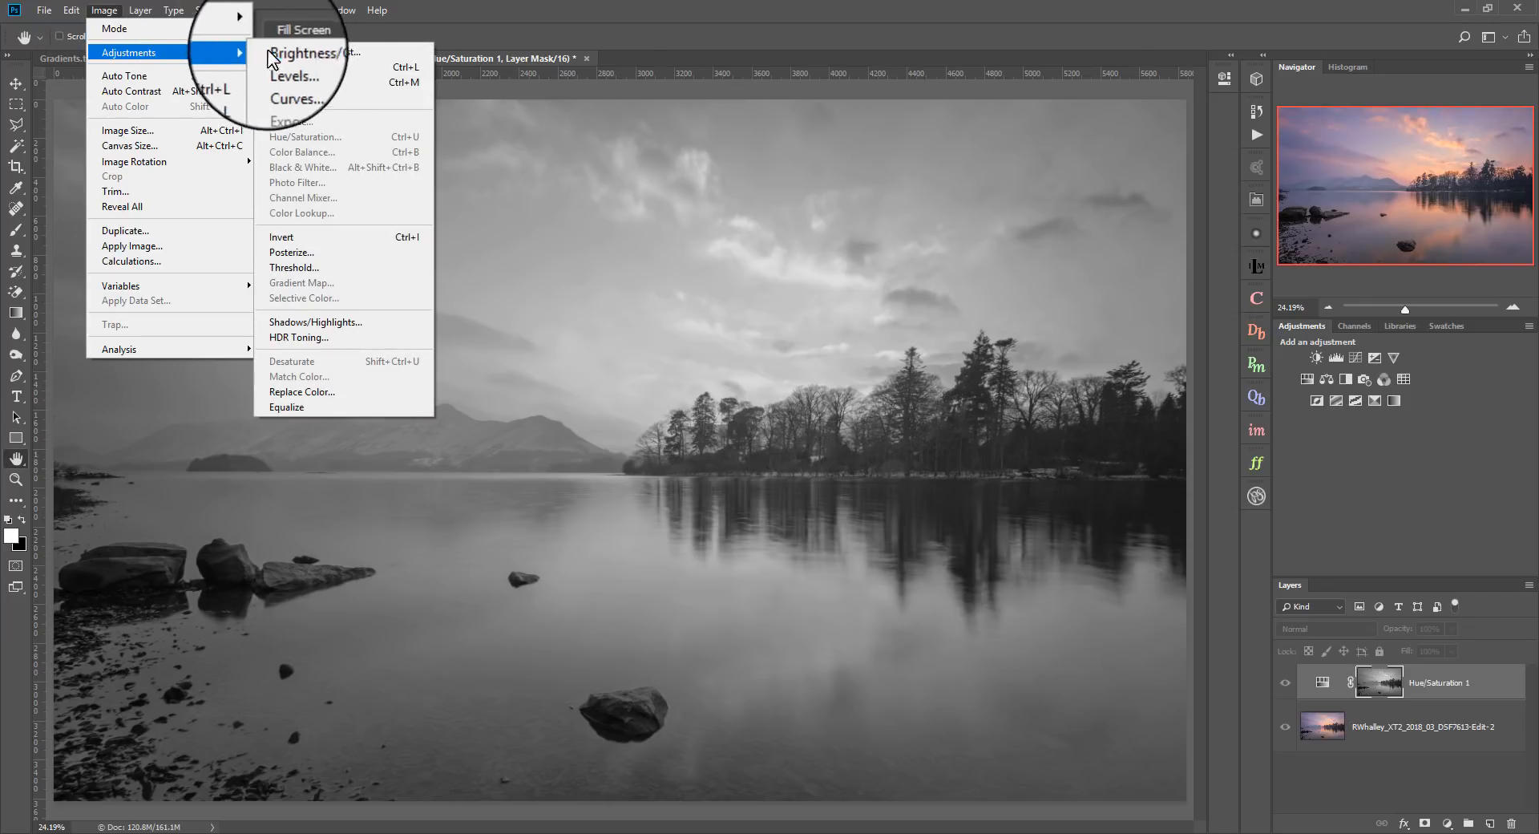
left_click(286, 68)
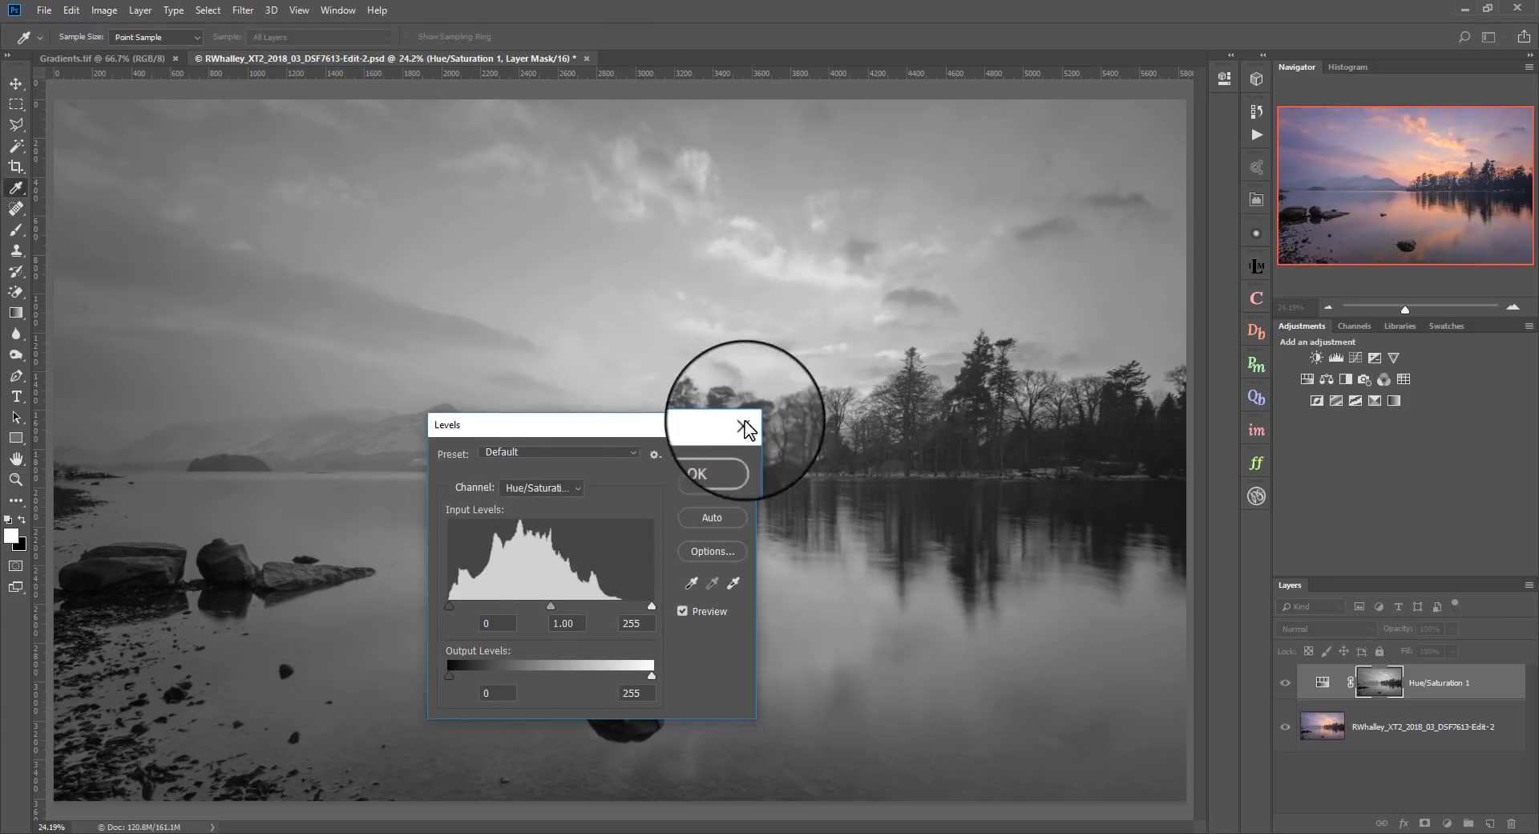
left_click_drag(699, 425, 1145, 166)
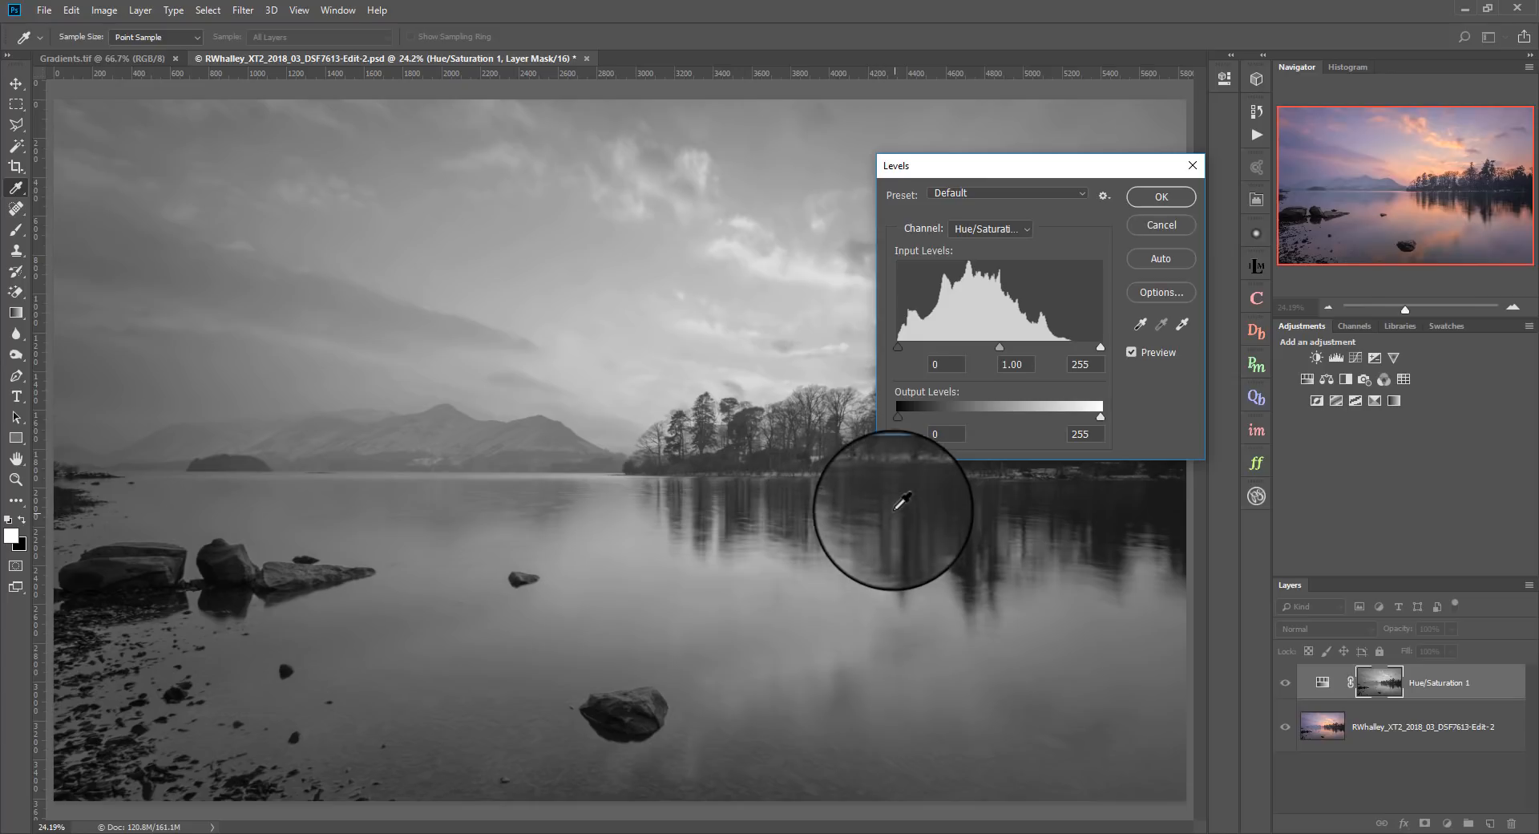
Set the mask's white input level to 216 and its black input level to 128, keeping the output levels at 0 and 255.
left_click_drag(1101, 345, 1070, 352)
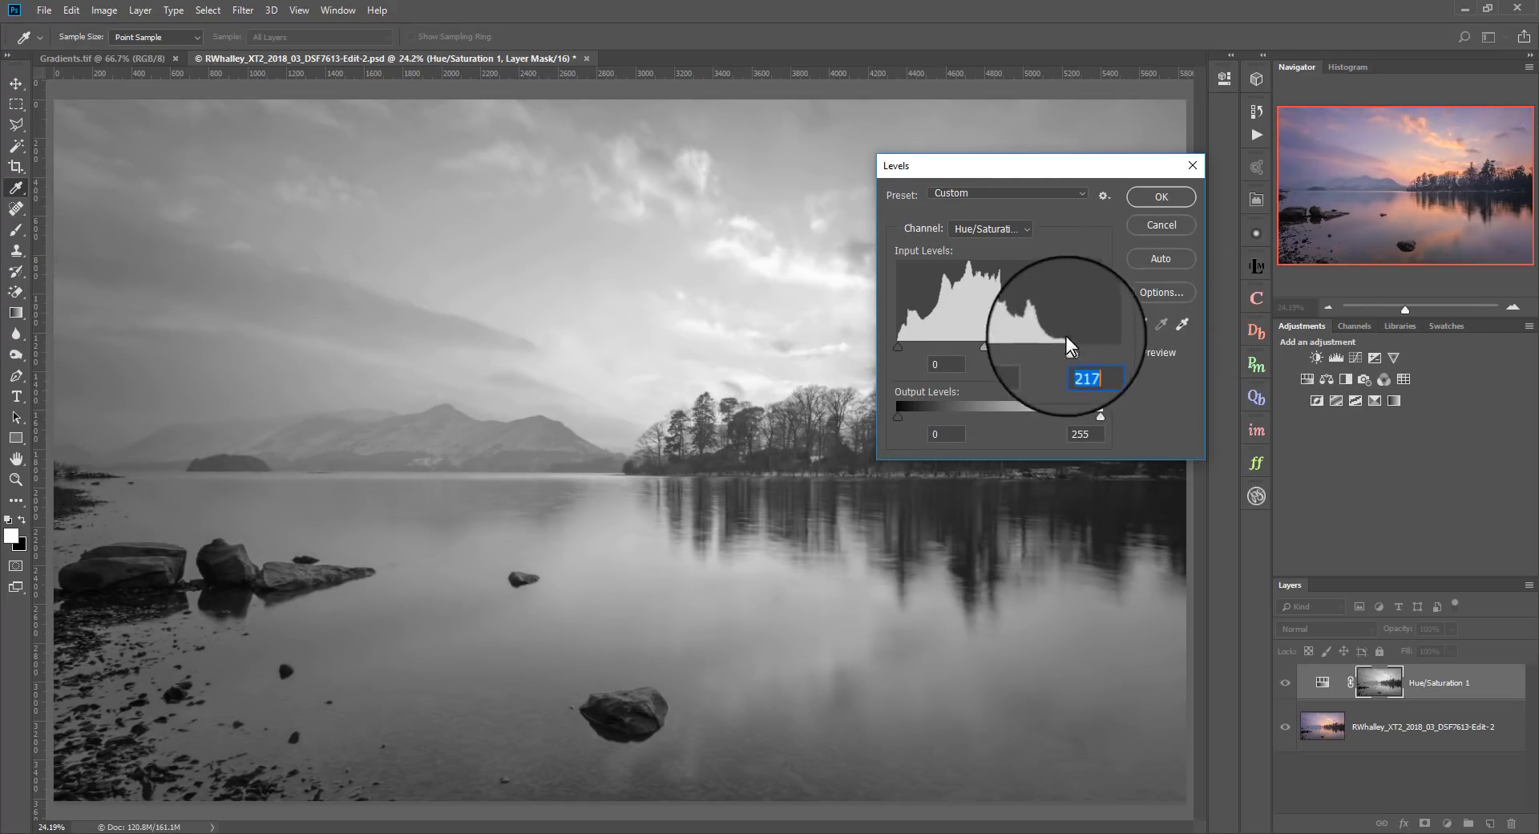
left_click_drag(1077, 169, 1012, 392)
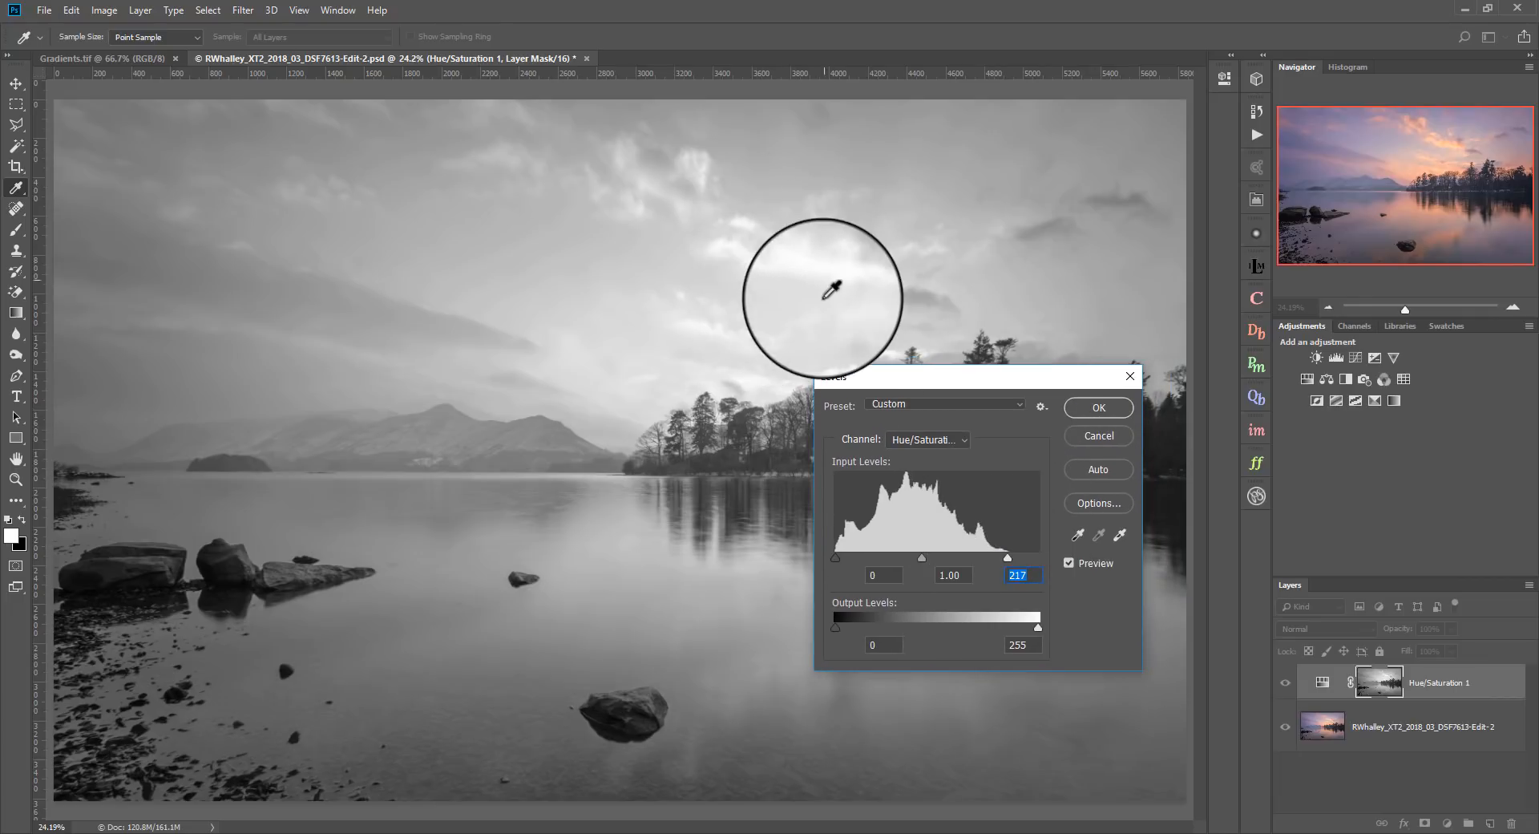
key("Down")
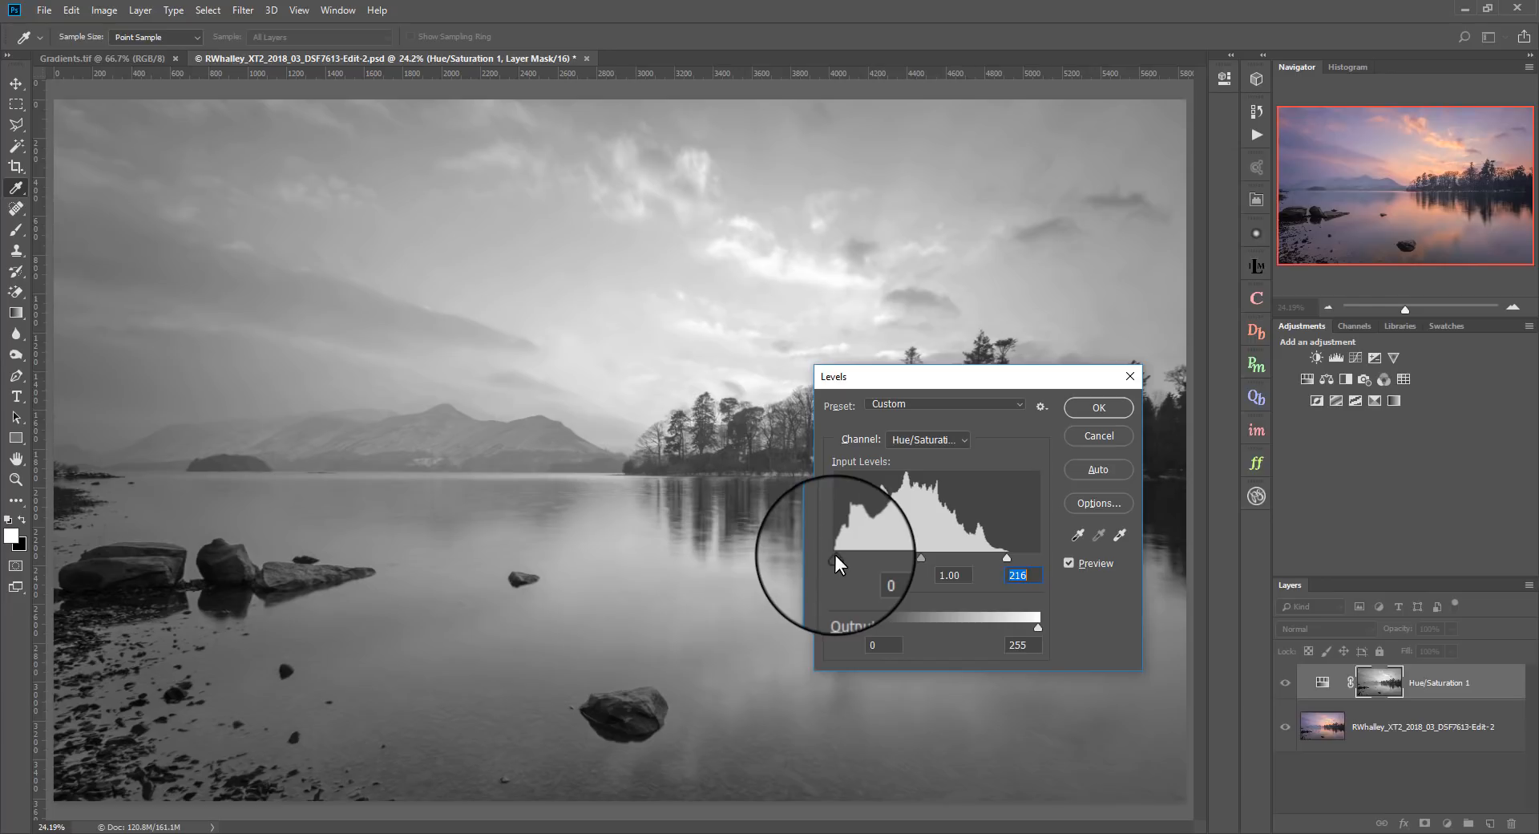
left_click_drag(835, 558, 937, 559)
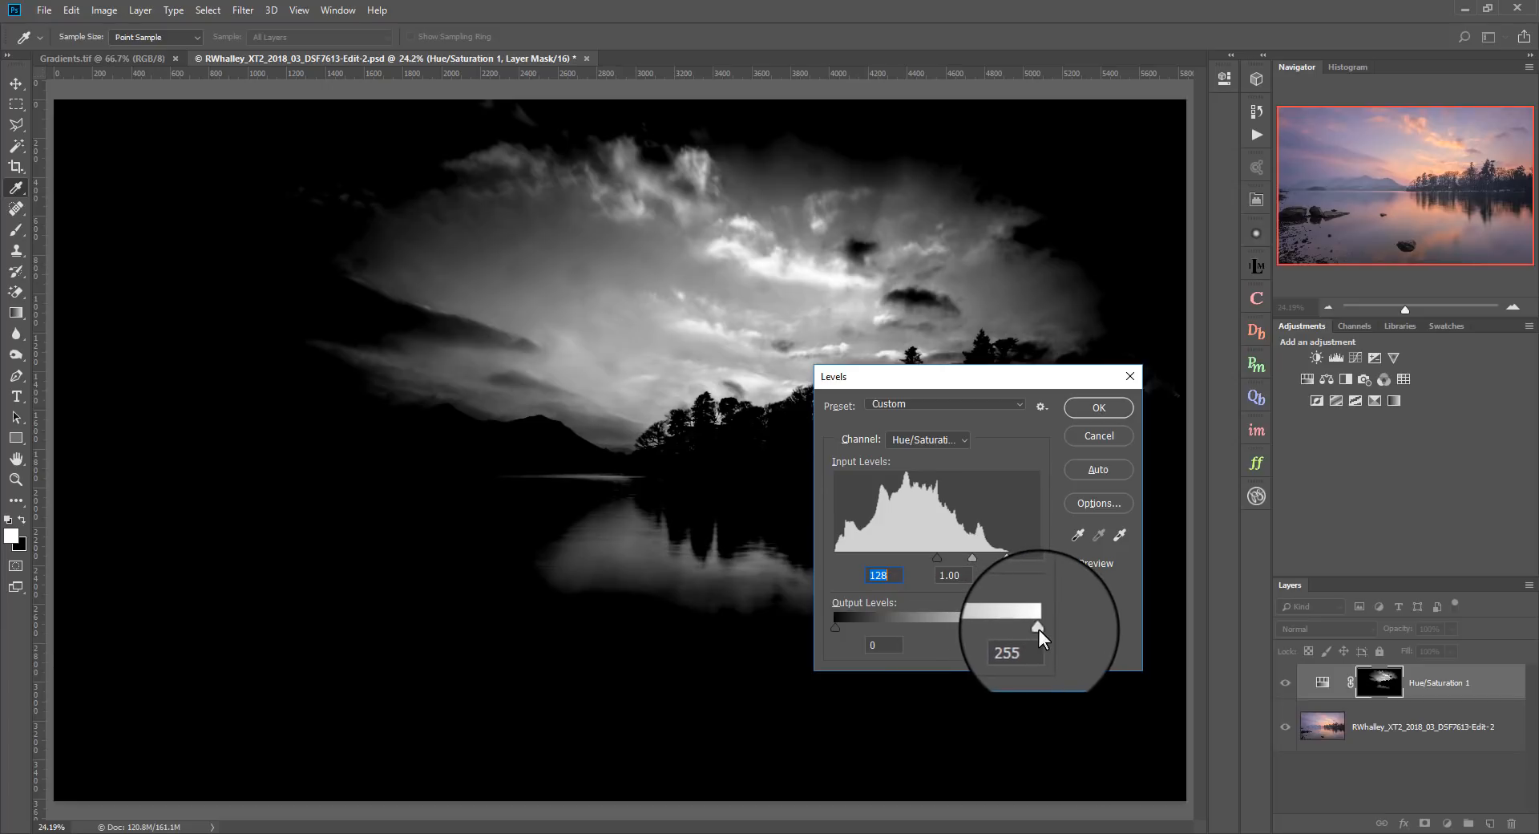
mouse_move(1039, 629)
left_mouse_down()
mouse_move(922, 634)
mouse_move(1039, 630)
left_mouse_up()
mouse_move(838, 629)
left_mouse_down()
mouse_move(942, 628)
mouse_move(826, 628)
left_mouse_up()
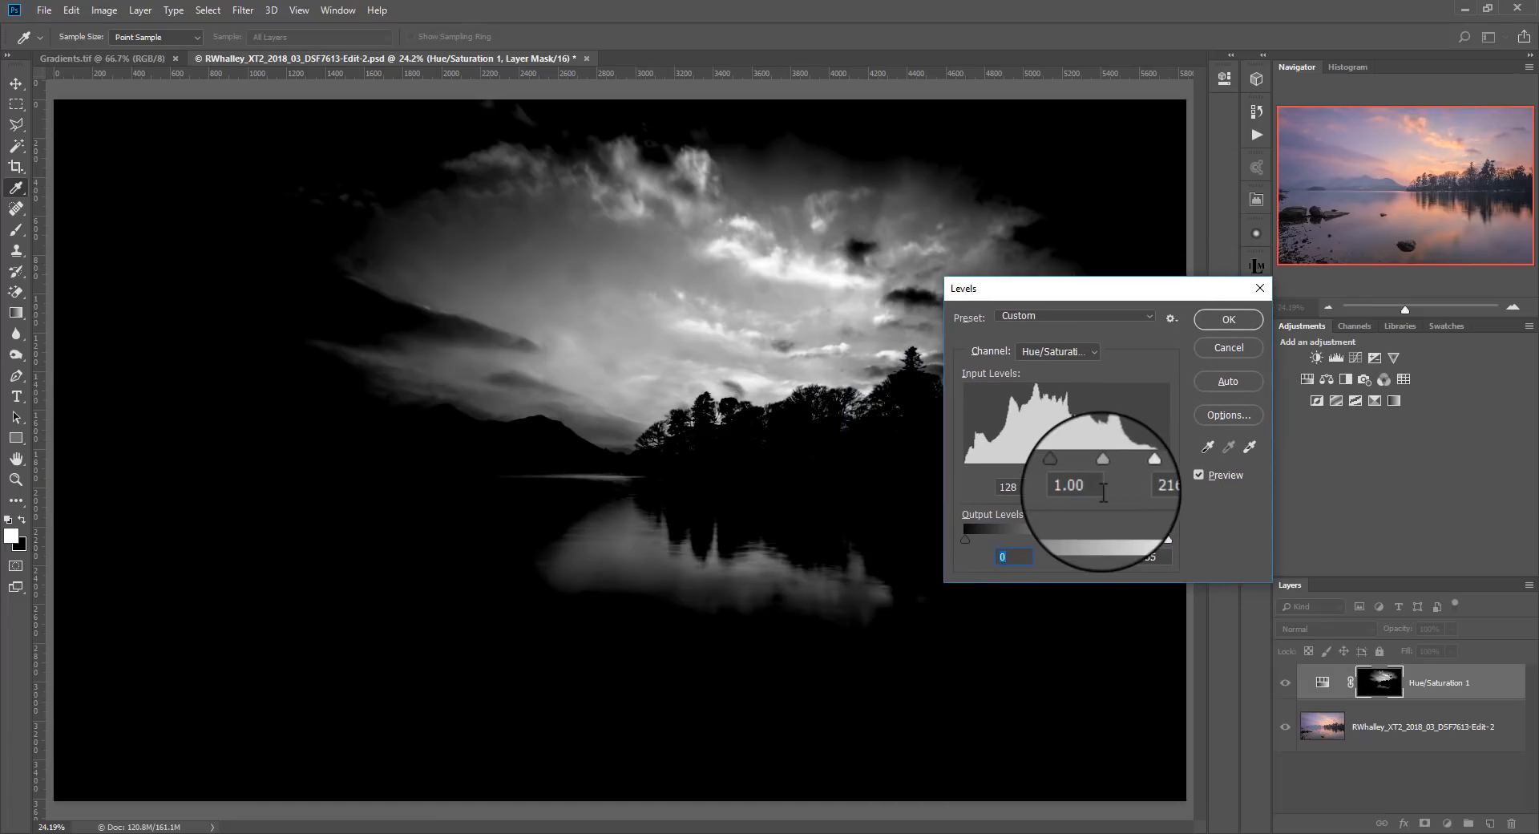
Brighten the mask with a midtone input level of 1.71 and a white input level of 190, and apply the Levels adjustment.
left_click_drag(1103, 472, 1089, 469)
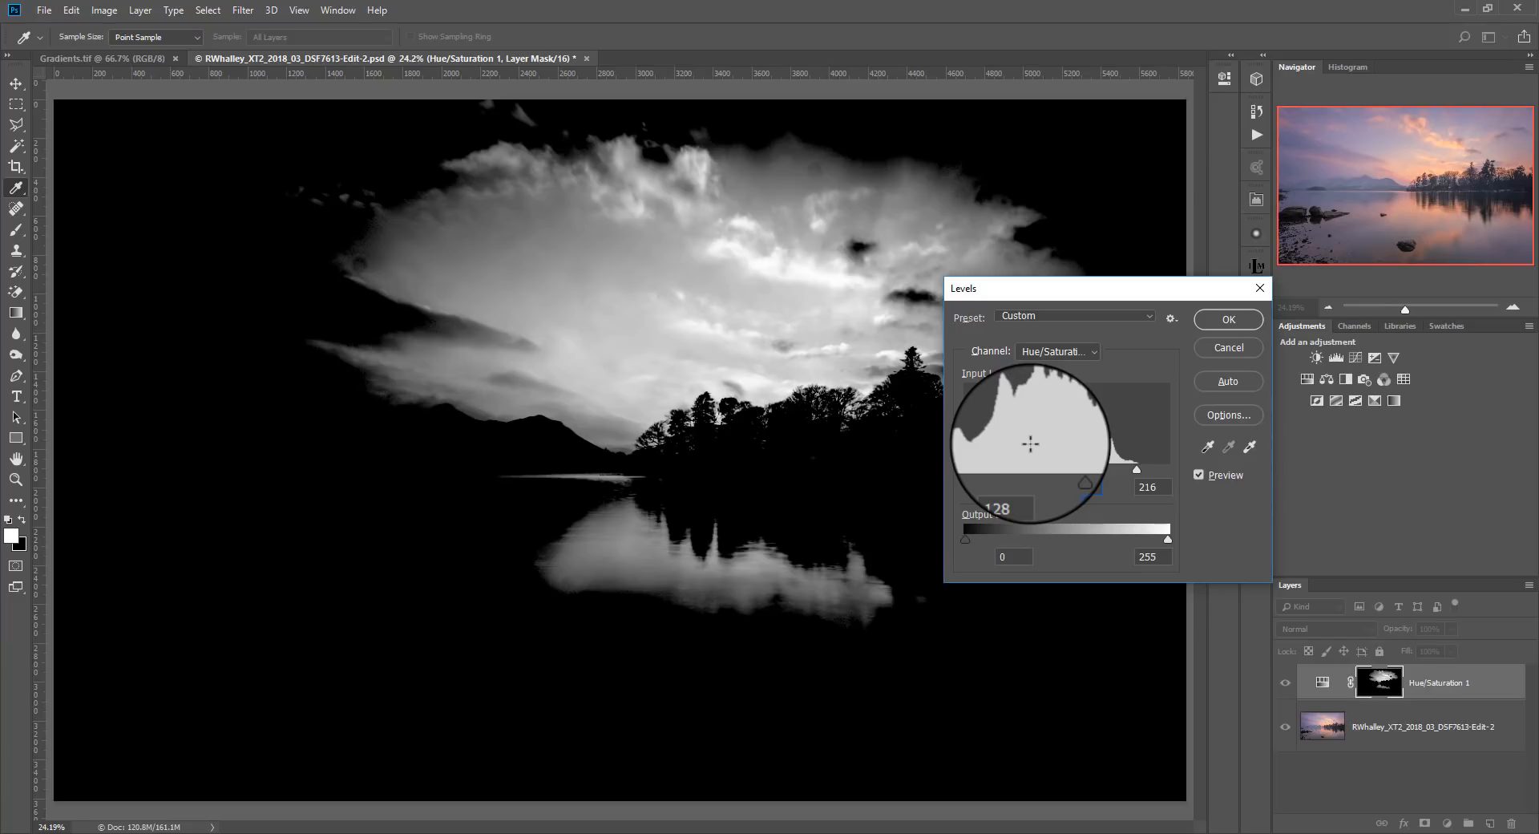
mouse_move(1137, 470)
left_mouse_down()
mouse_move(1106, 468)
mouse_move(1118, 470)
left_mouse_up()
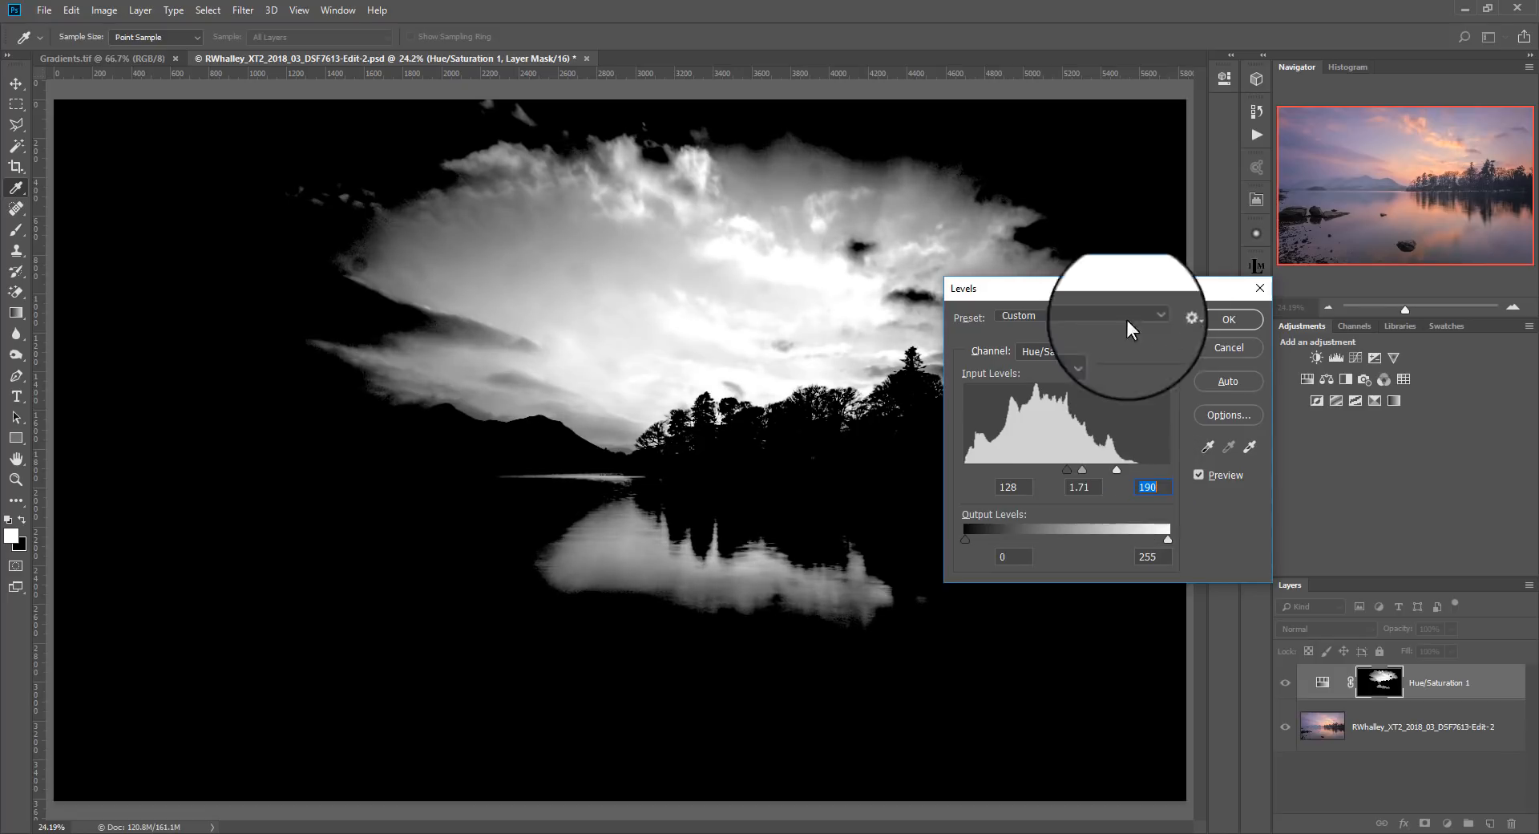
left_click(1239, 320)
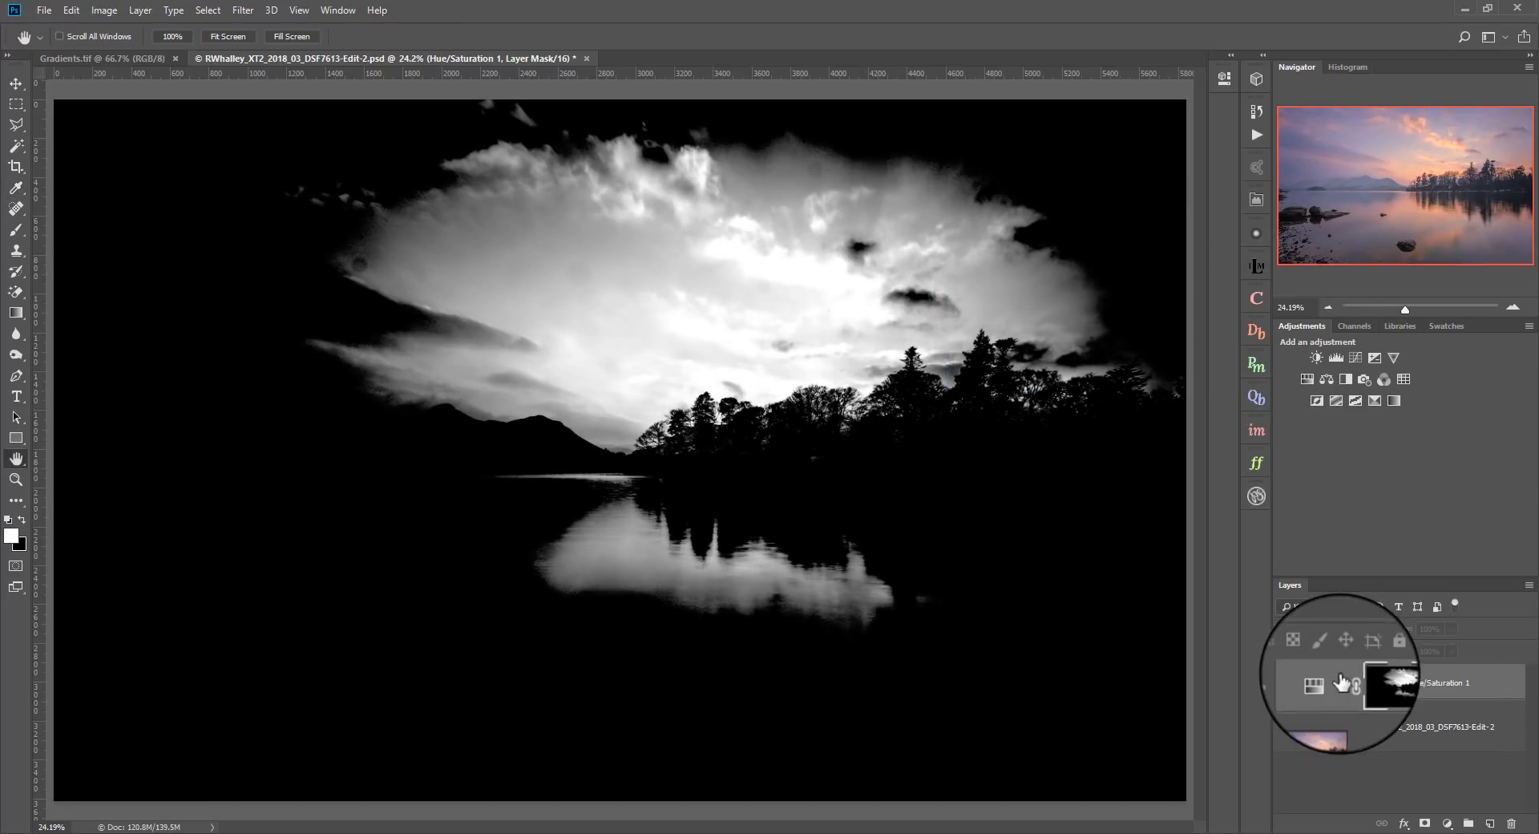
Return to the colour view and open the Hue/Saturation adjustment's settings, trying saturation at +90 before setting it to +34.
left_click(1325, 740)
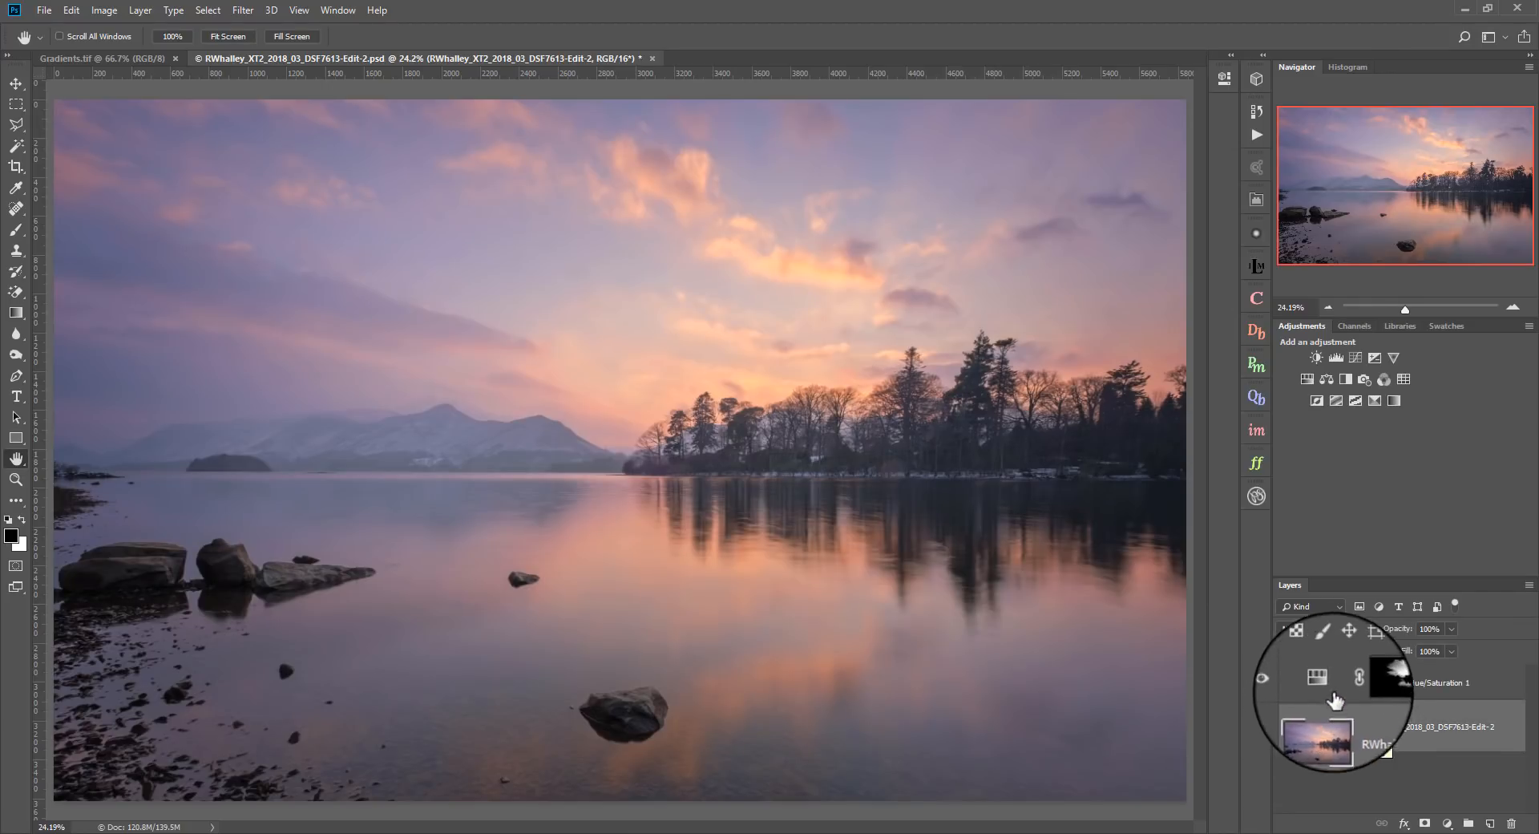
left_click(1380, 682)
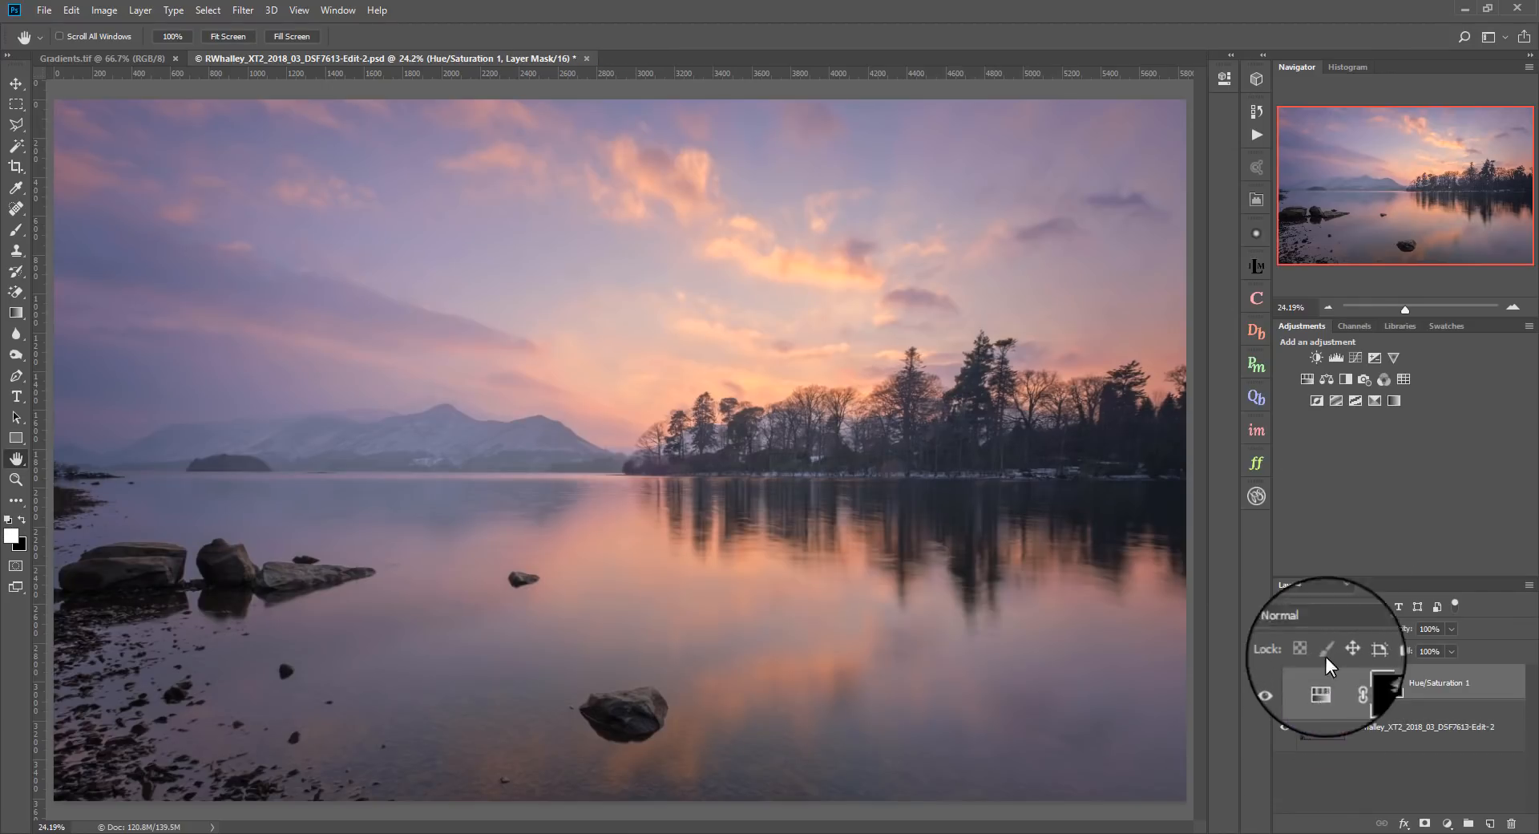
left_click(1231, 74)
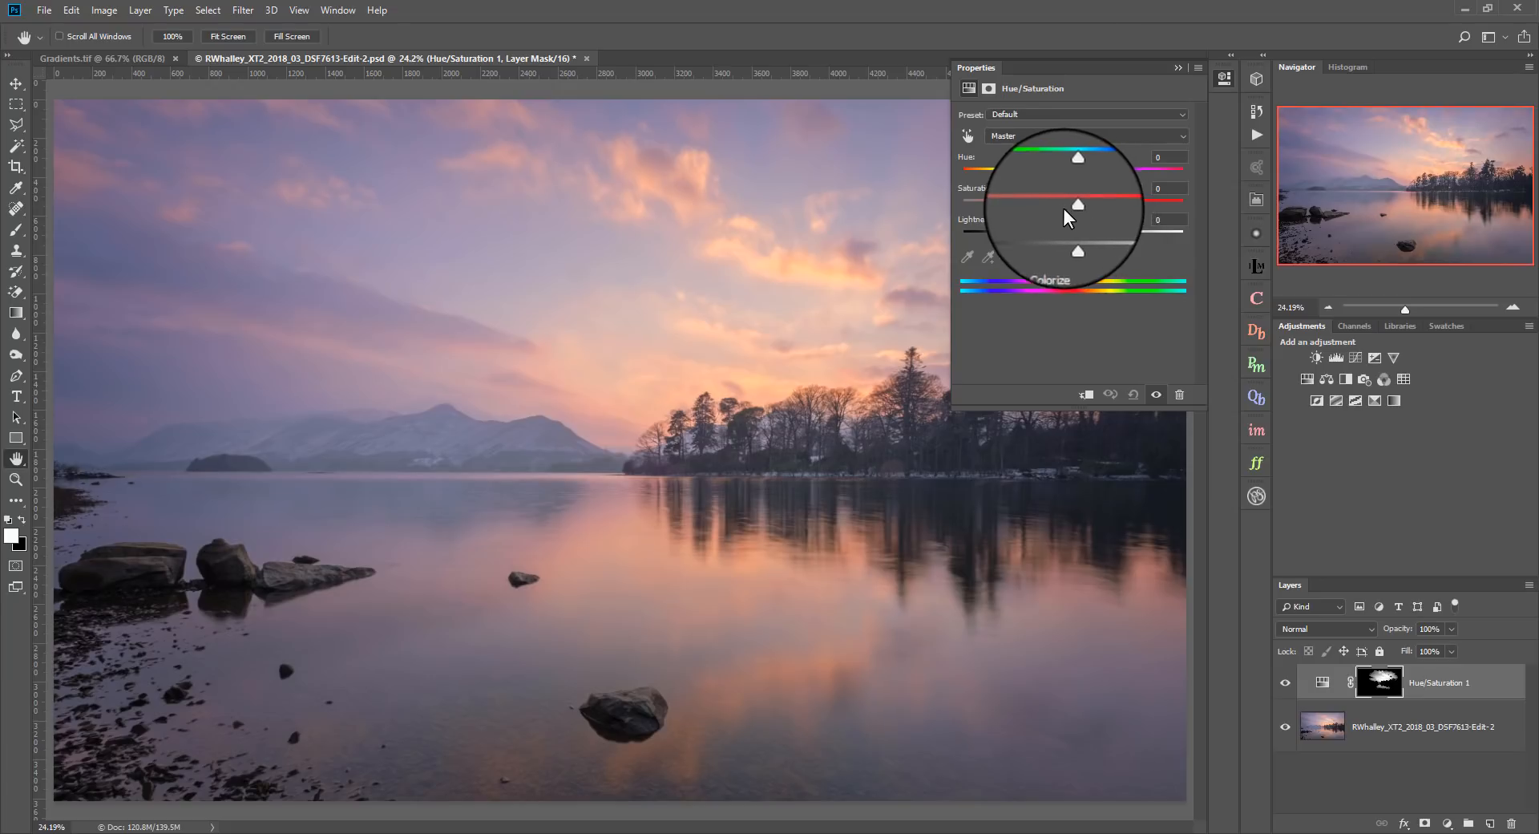
left_click_drag(1075, 206, 1173, 206)
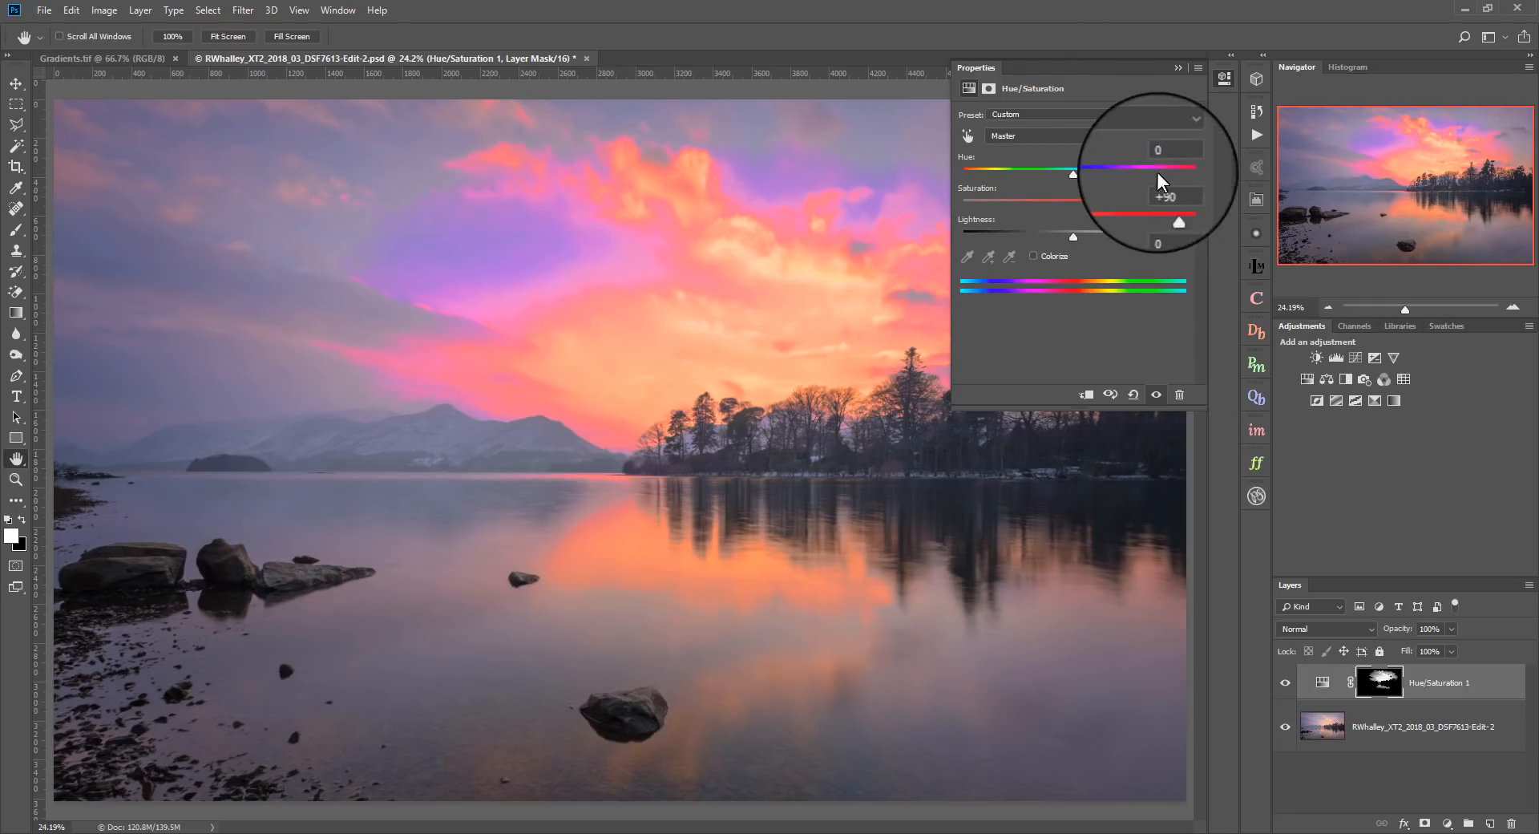
left_click_drag(1173, 206, 1109, 205)
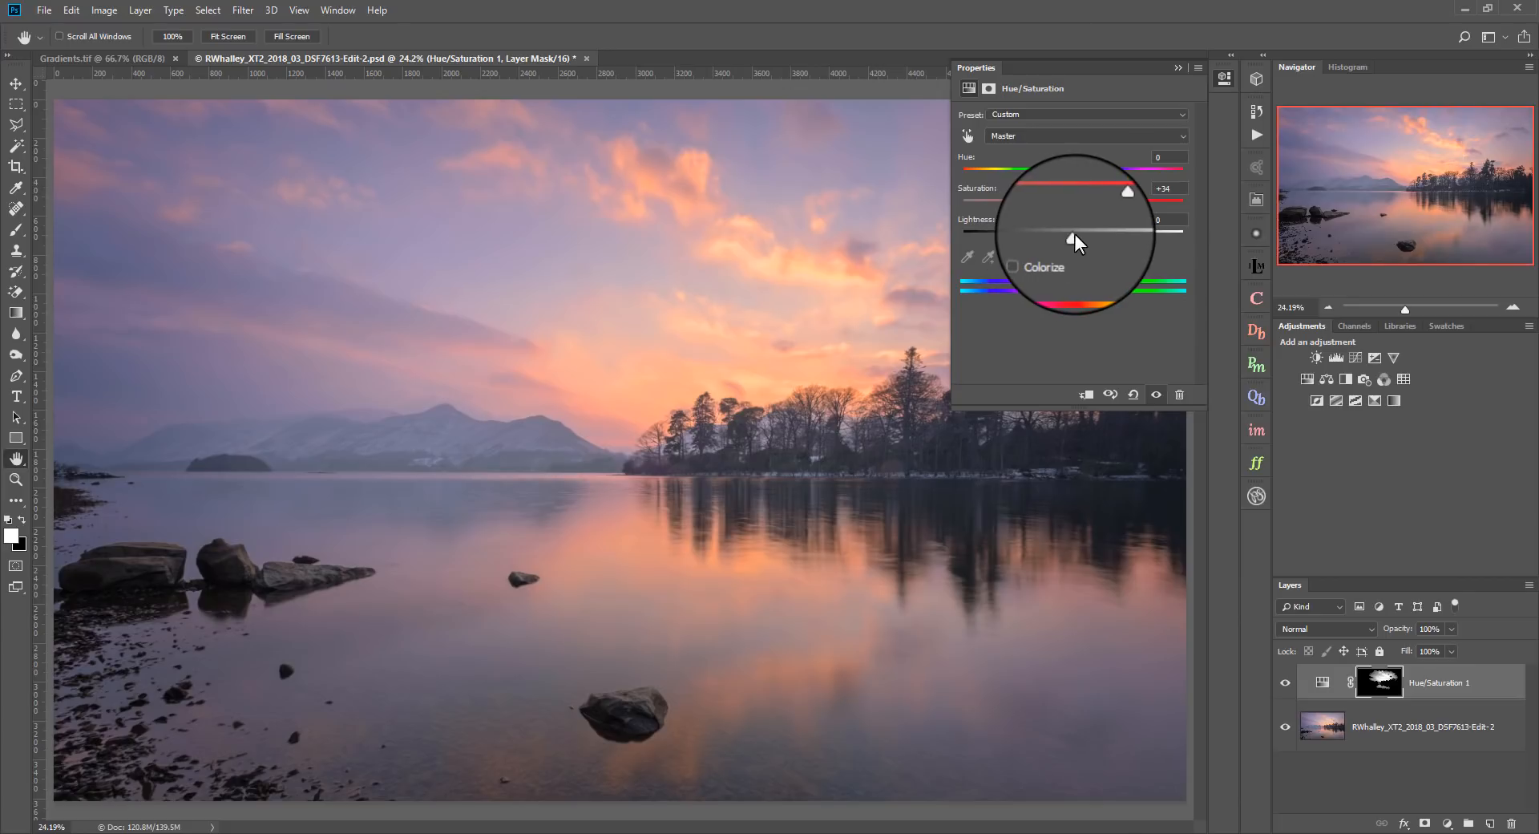
Set the Hue/Saturation adjustment's lightness to -2 and hue to -1, close its settings and display the layer mask.
mouse_move(1075, 235)
left_mouse_down()
mouse_move(942, 246)
mouse_move(1239, 247)
mouse_move(1076, 248)
left_mouse_up()
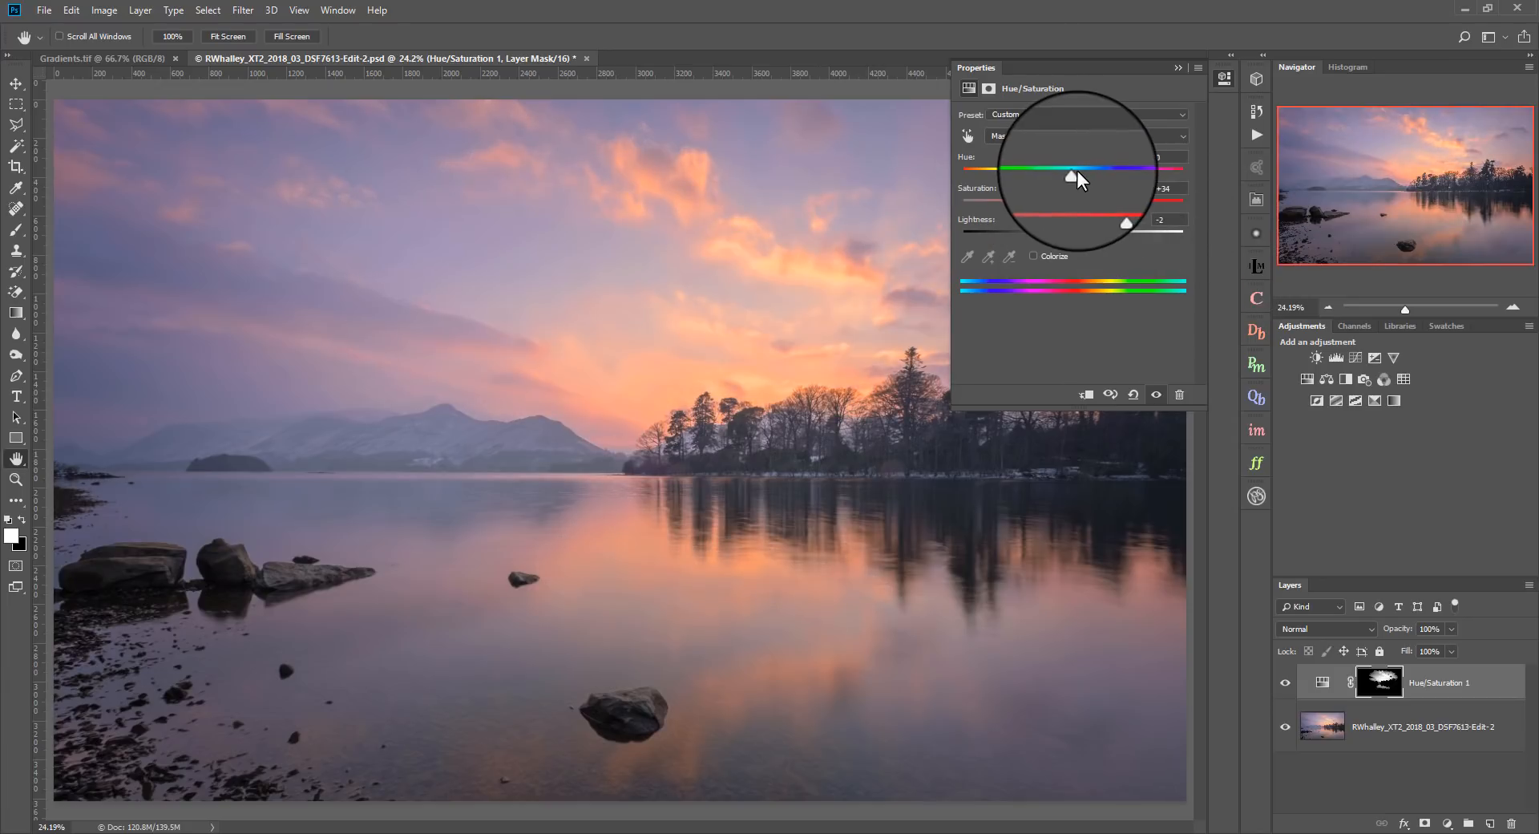
mouse_move(1076, 172)
left_mouse_down()
mouse_move(1000, 178)
mouse_move(1165, 178)
mouse_move(1075, 184)
left_mouse_up()
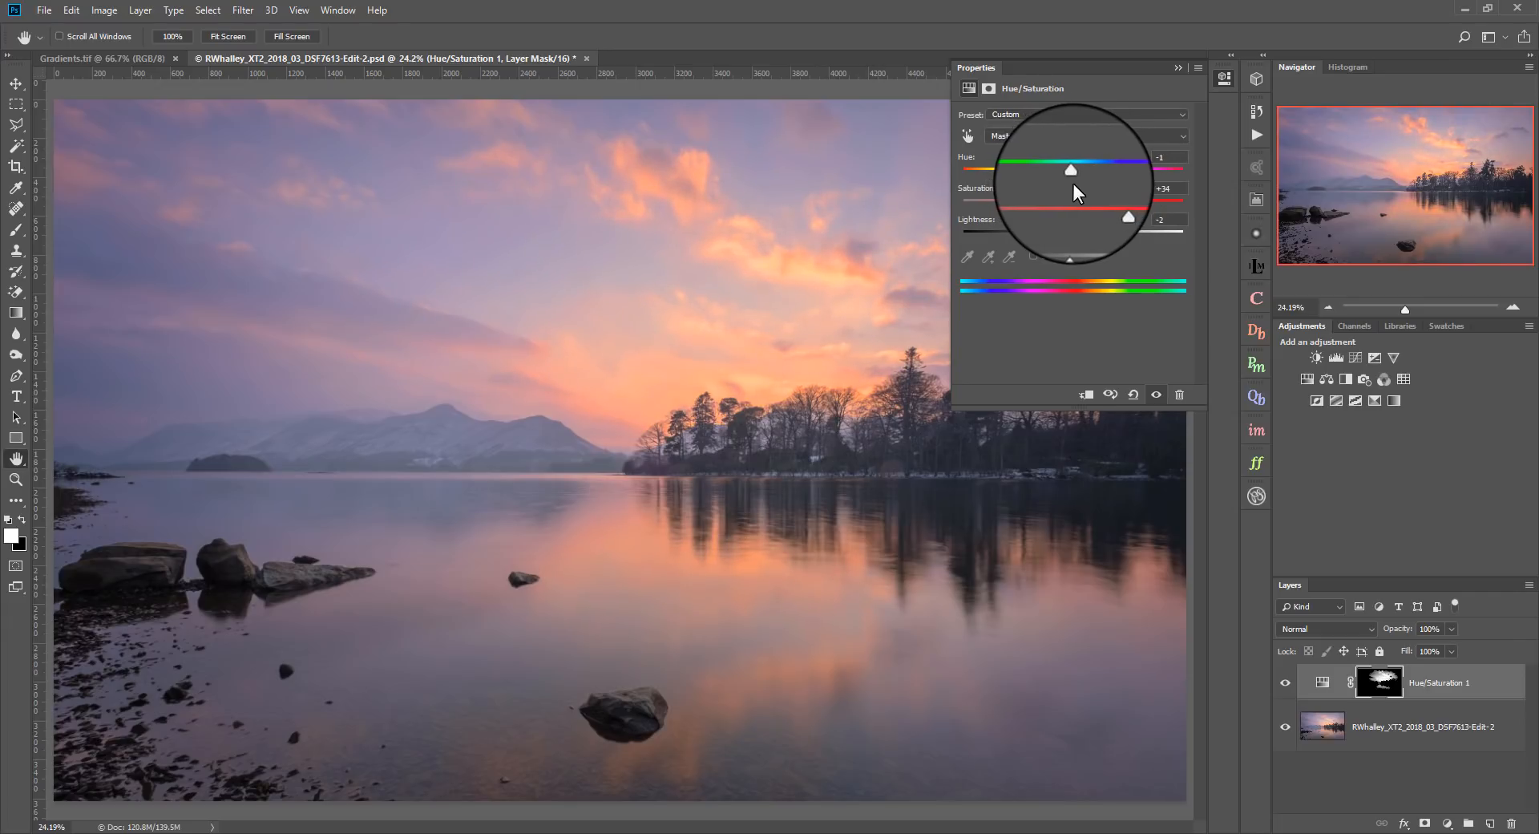
left_click(1178, 69)
left_click(1379, 682, "alt")
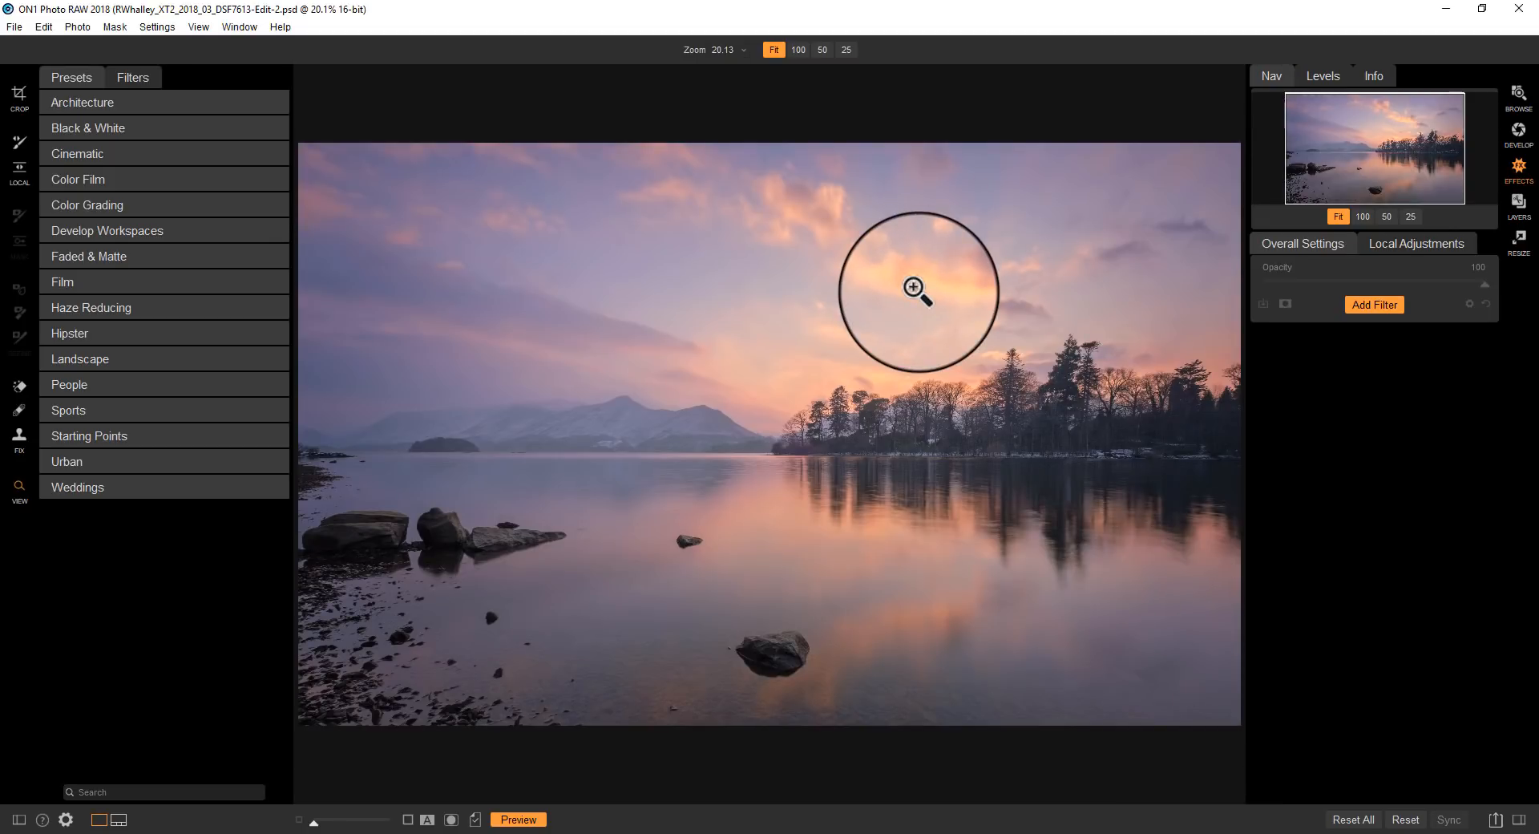
In ON1 Photo RAW 2018, add a Color Enhancer filter to the landscape photo and set its temperature to -3.
left_click(1375, 304)
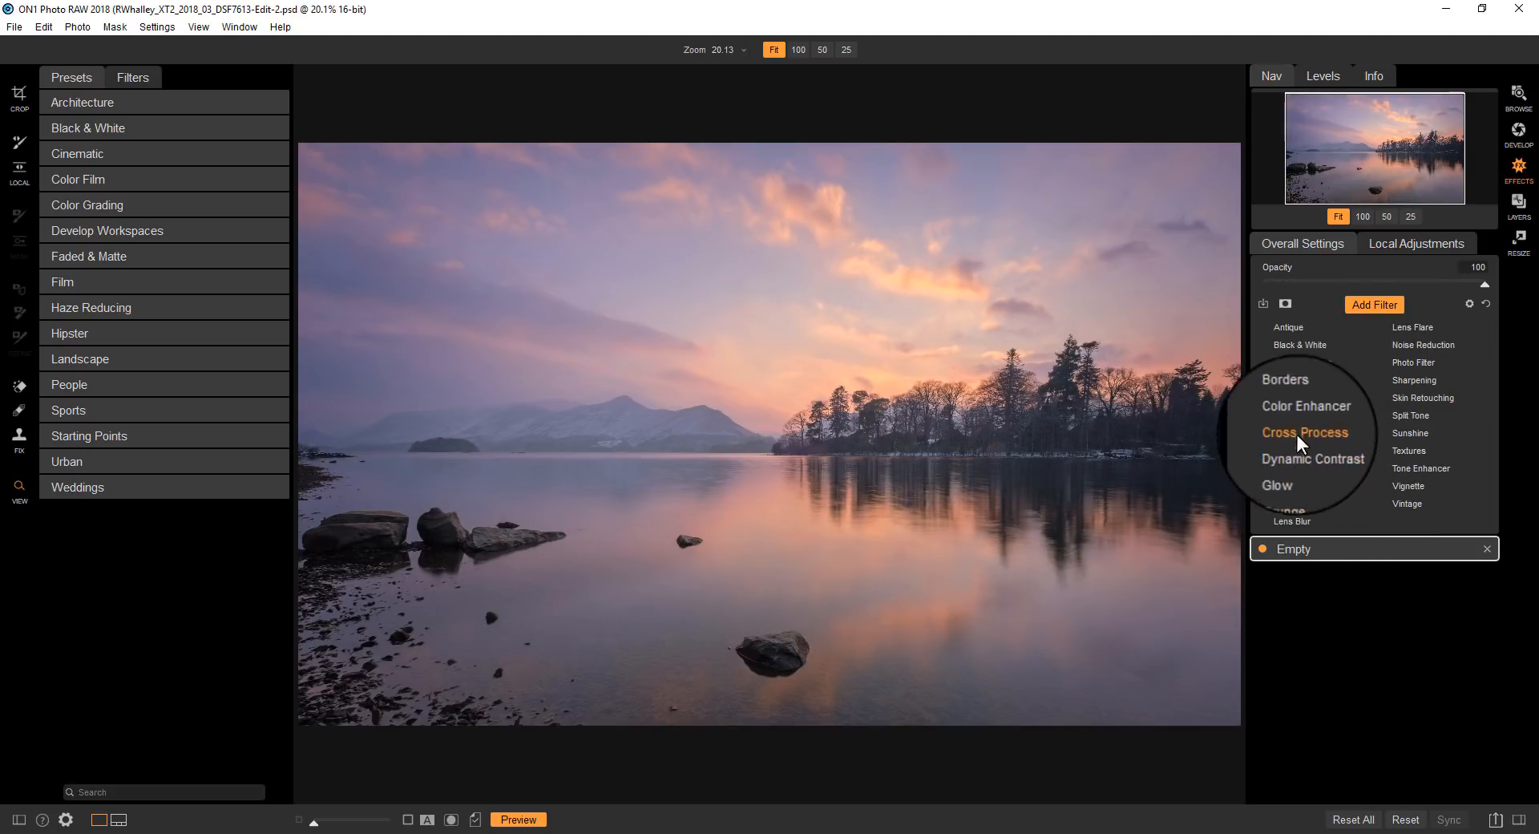
left_click(1304, 415)
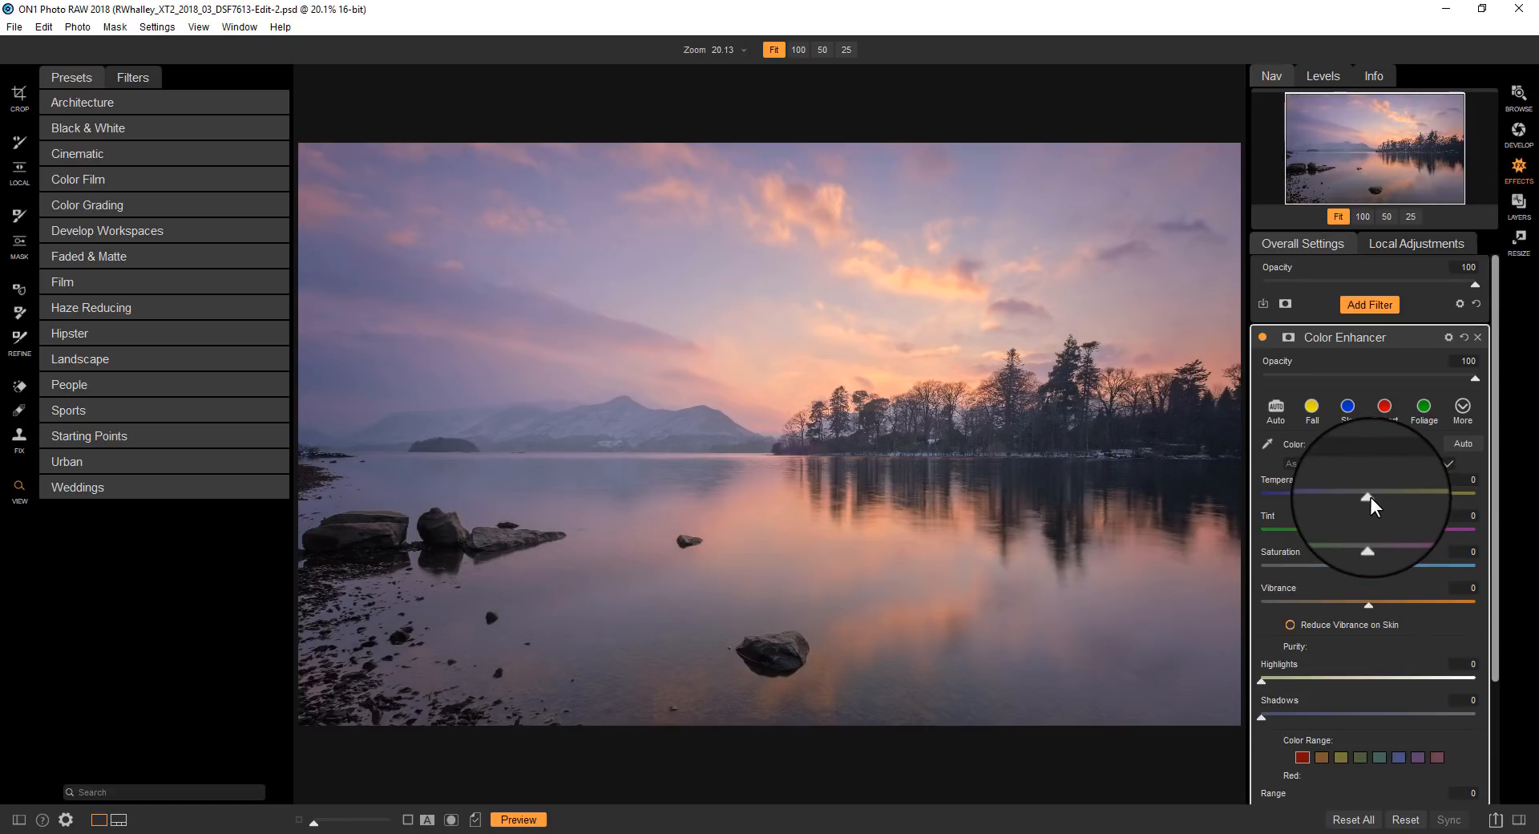
mouse_move(1370, 492)
left_mouse_down()
mouse_move(1453, 506)
mouse_move(1346, 498)
mouse_move(1368, 514)
left_mouse_up()
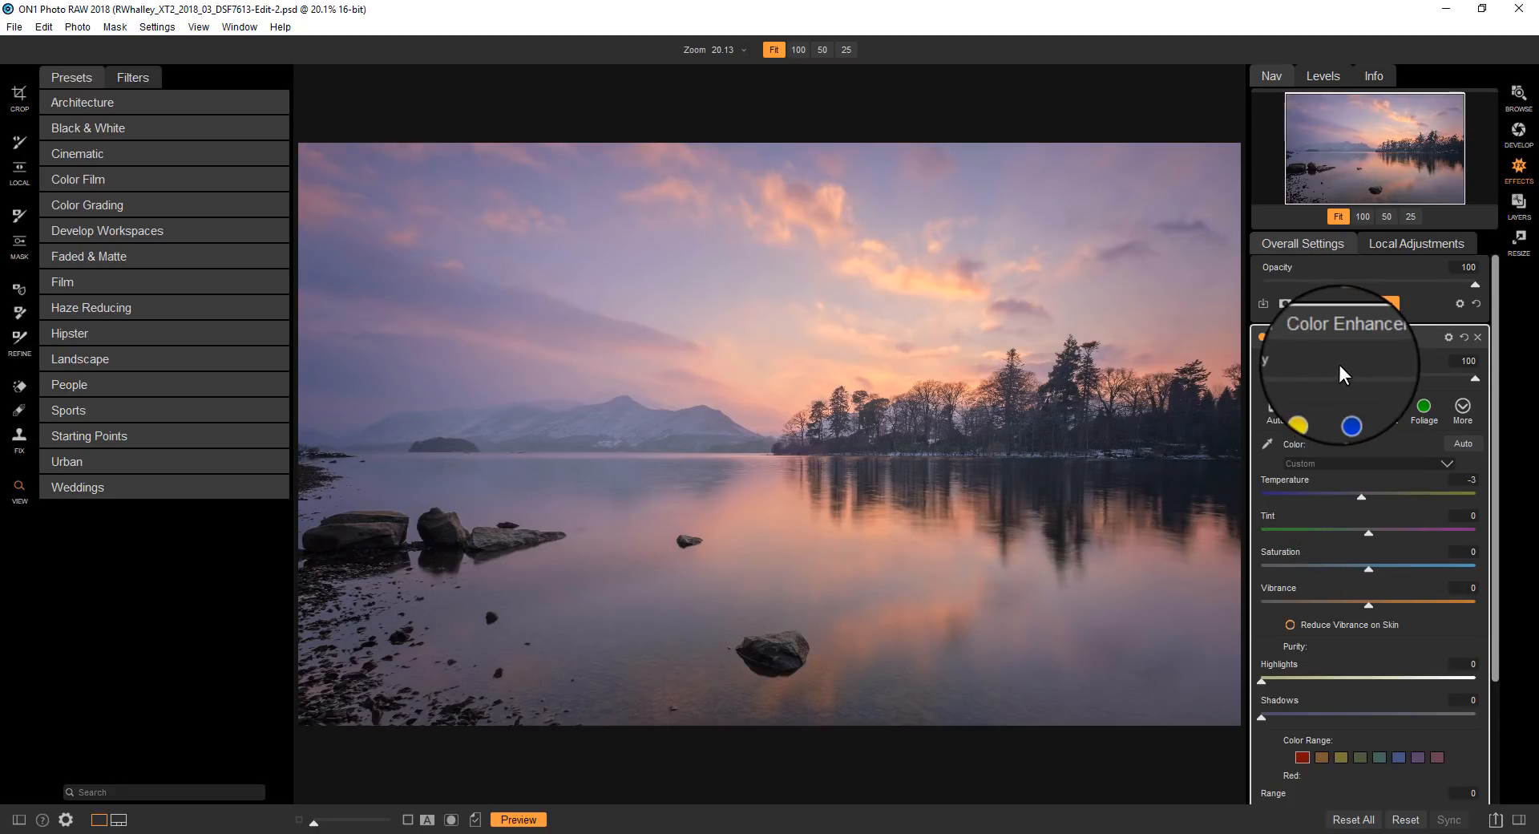
Show the Color Enhancer filter's mask options and generate a Lumen mask from the photo.
left_click(1290, 337)
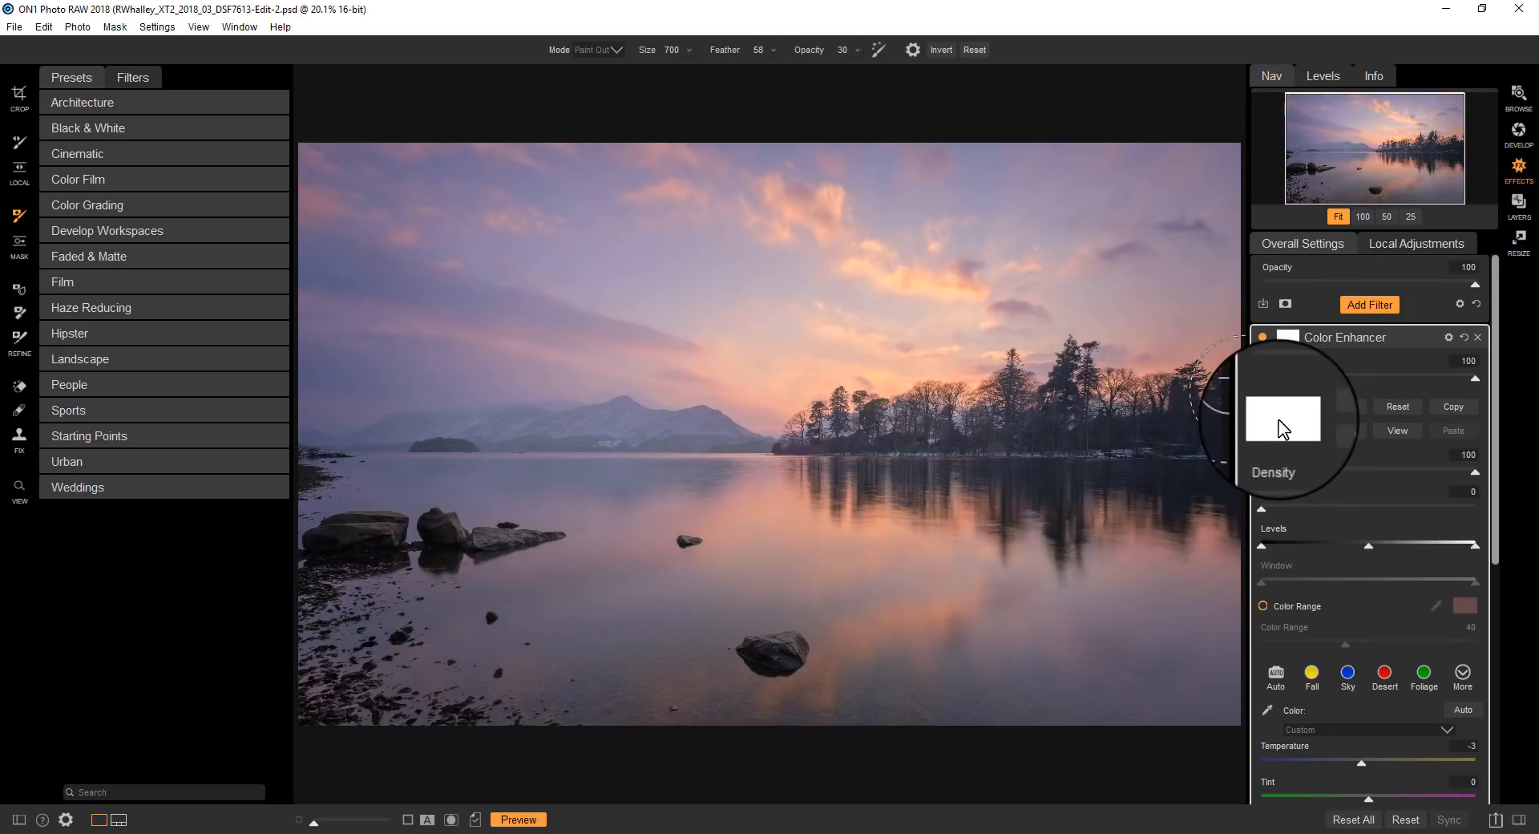
scroll(1281, 423, "down", 1)
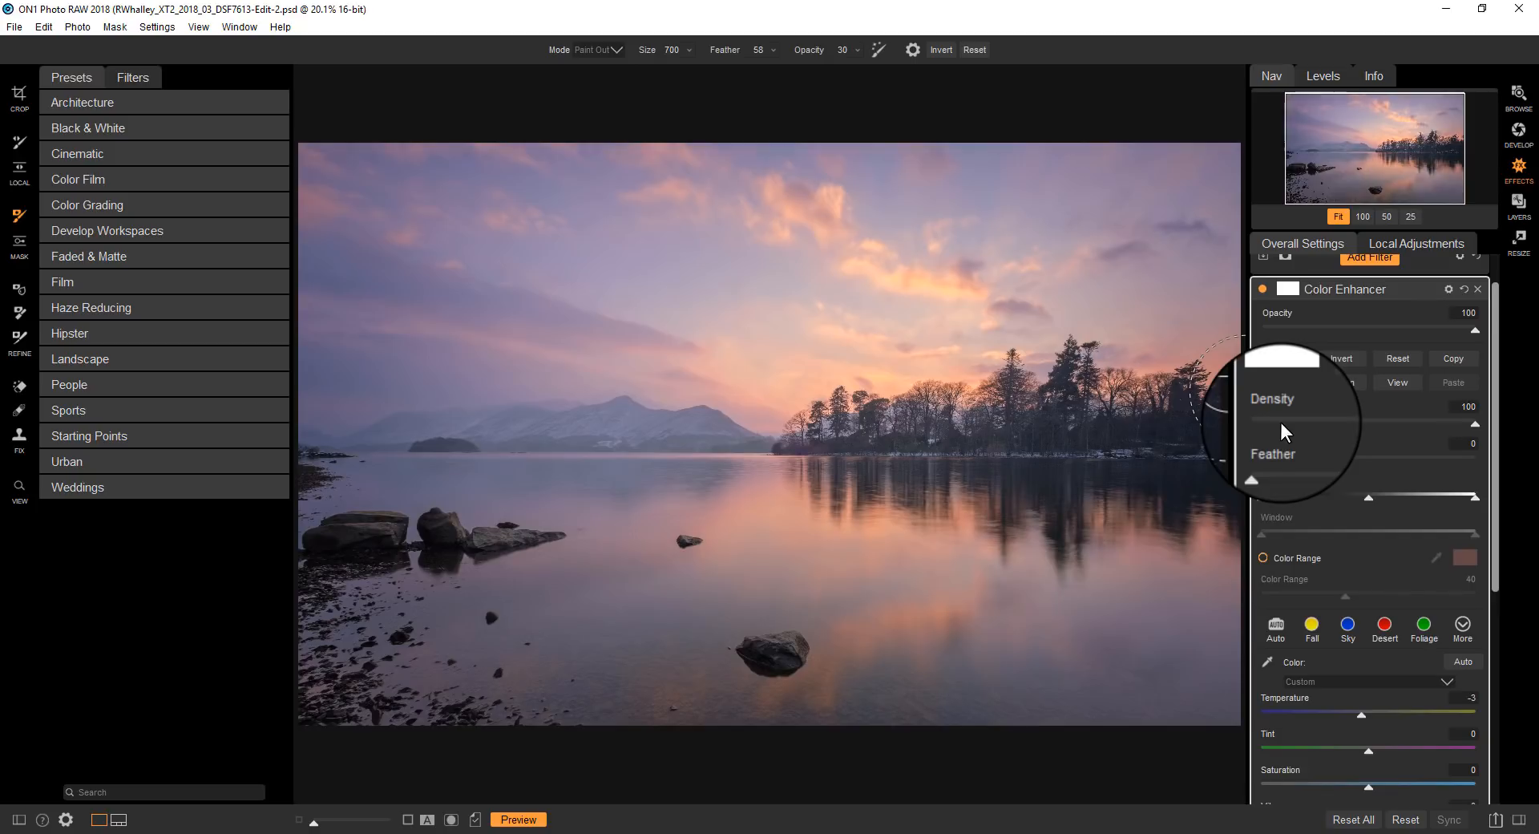
left_click(1344, 384)
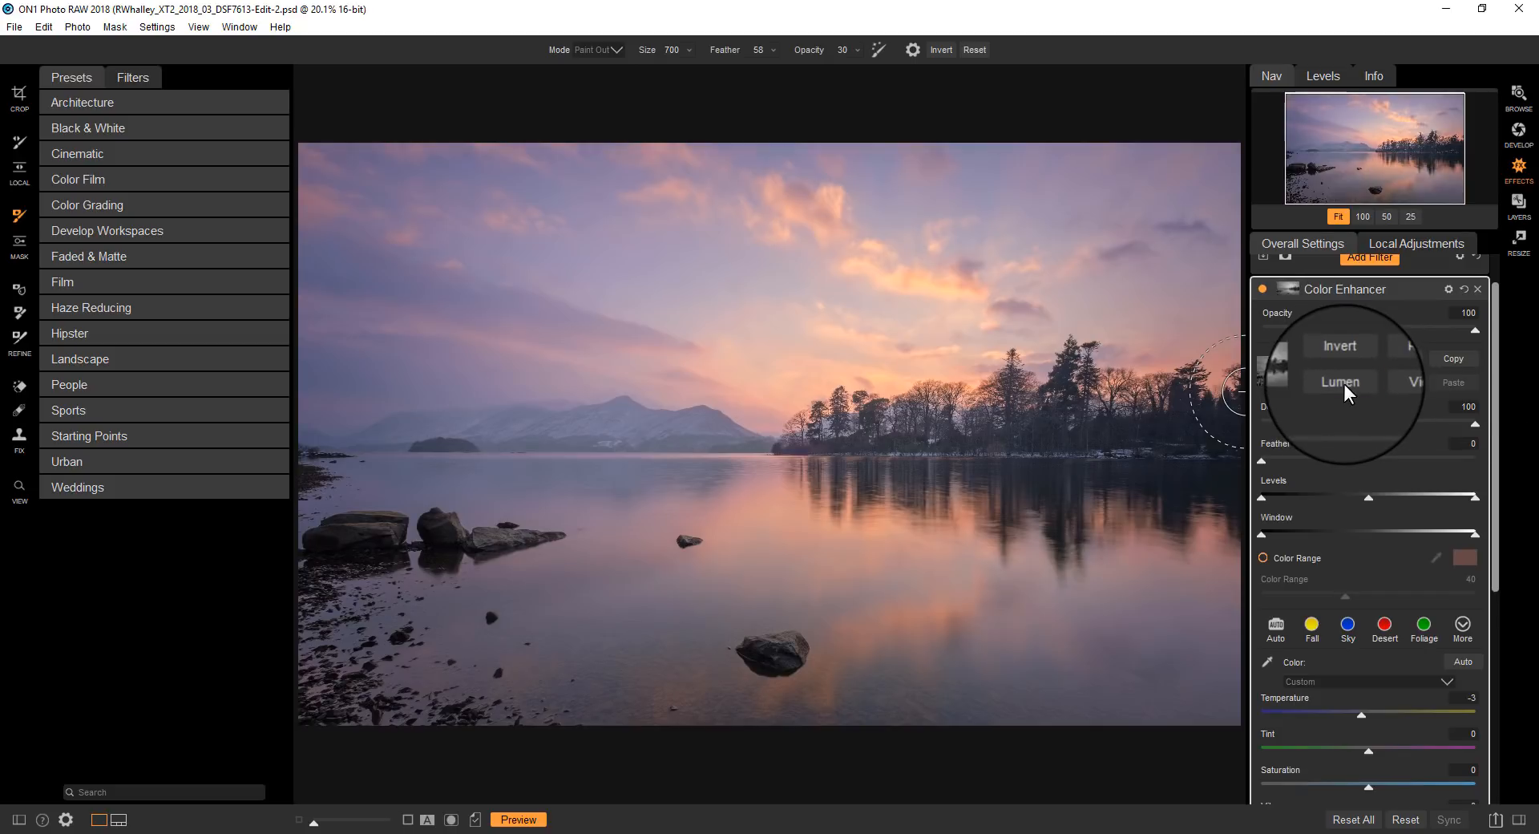
Display the Color Enhancer's Lumen mask and tighten its Levels to turn the shadows black while keeping the sunset sky and its reflection bright.
left_click(1394, 382)
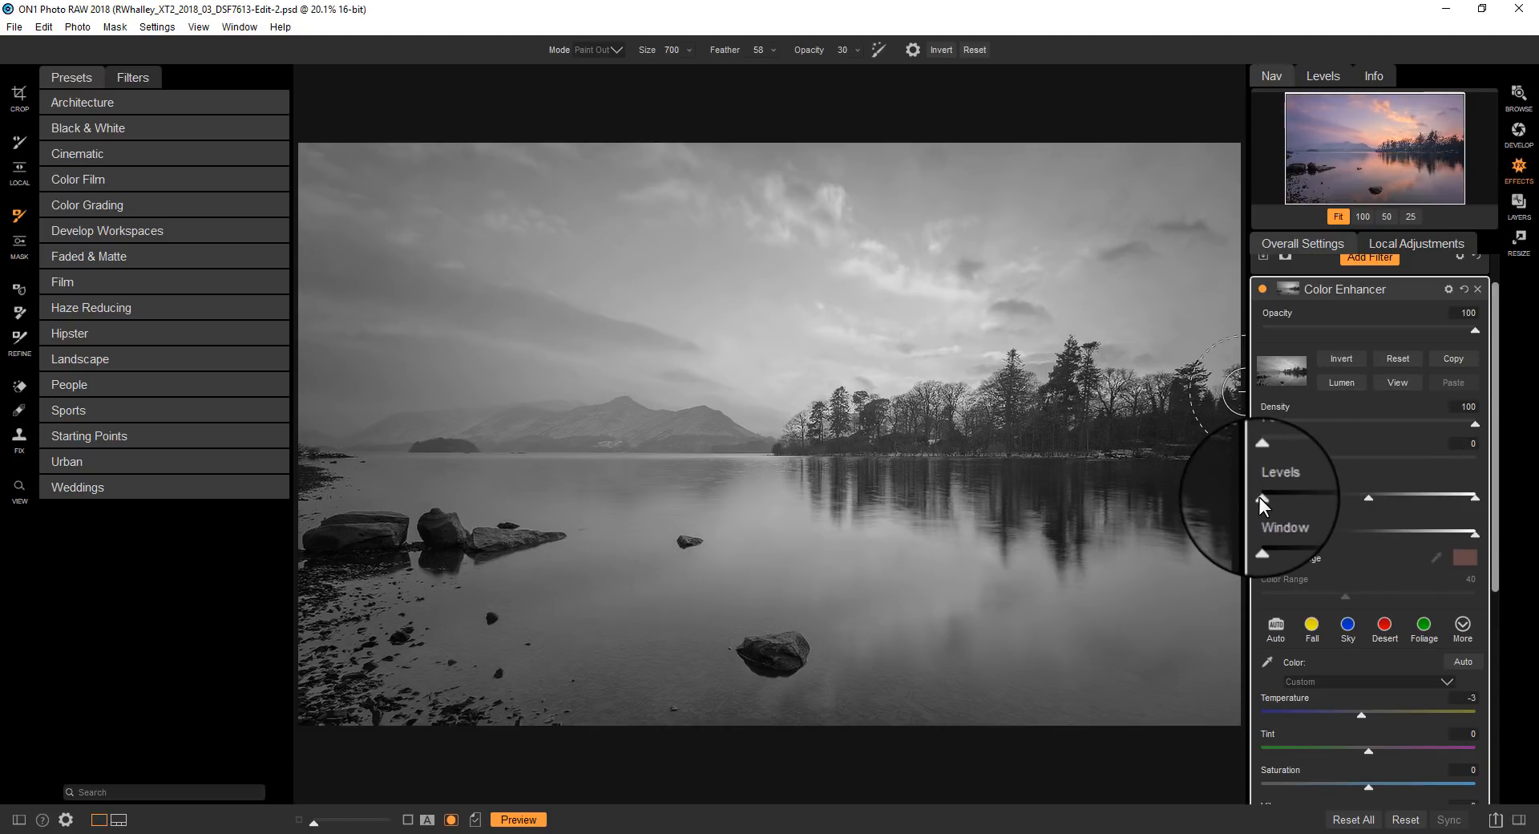
left_click_drag(1269, 502, 1402, 502)
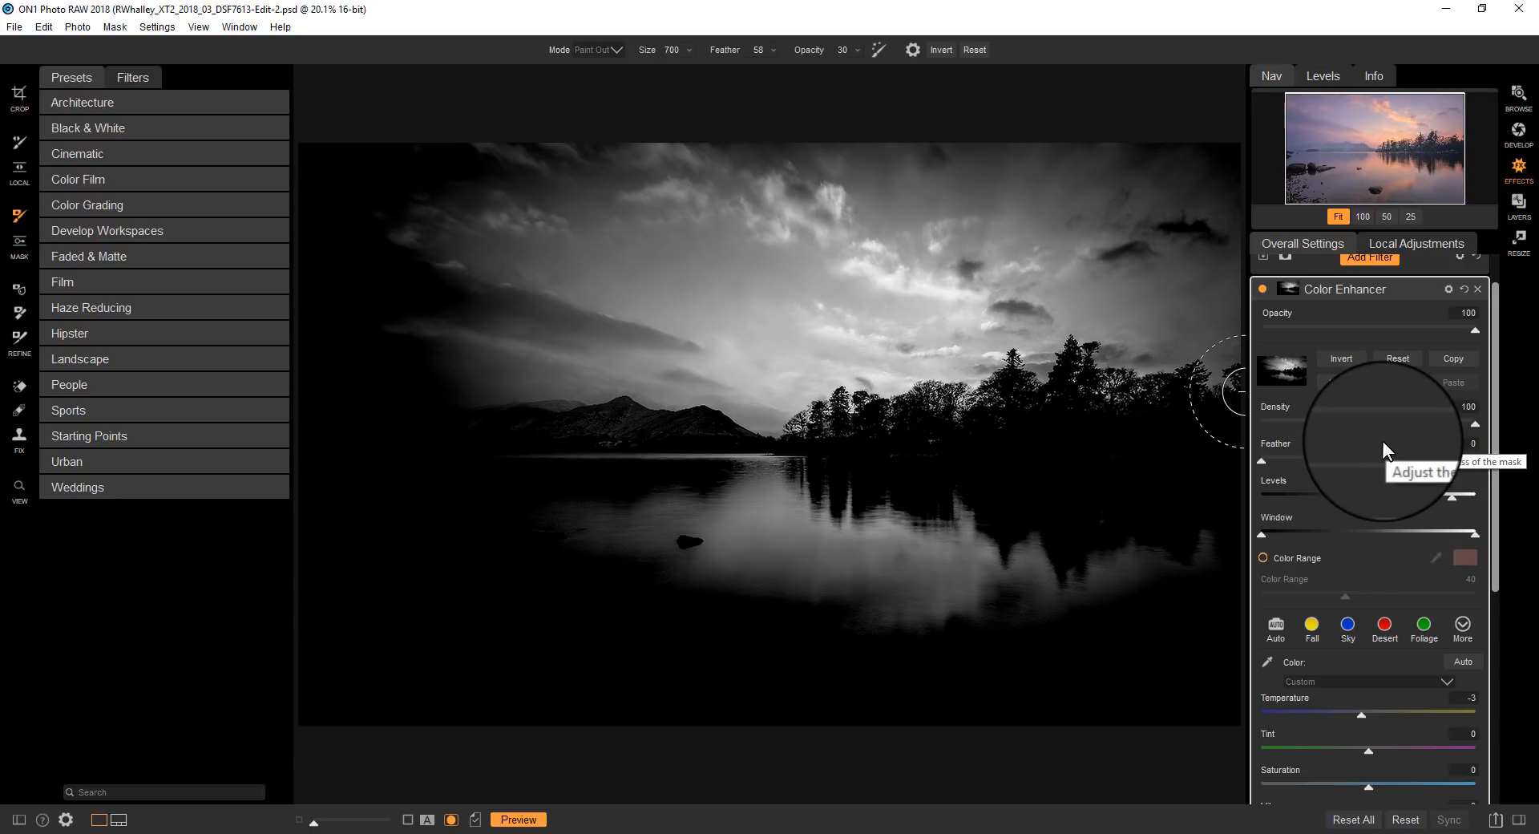
Try the Lumen mask's Feather, Density and Window adjustments, returning Feather to 0, Density to 100 and Window to its full range.
mouse_move(1264, 463)
left_mouse_down()
mouse_move(1370, 468)
mouse_move(1251, 468)
left_mouse_up()
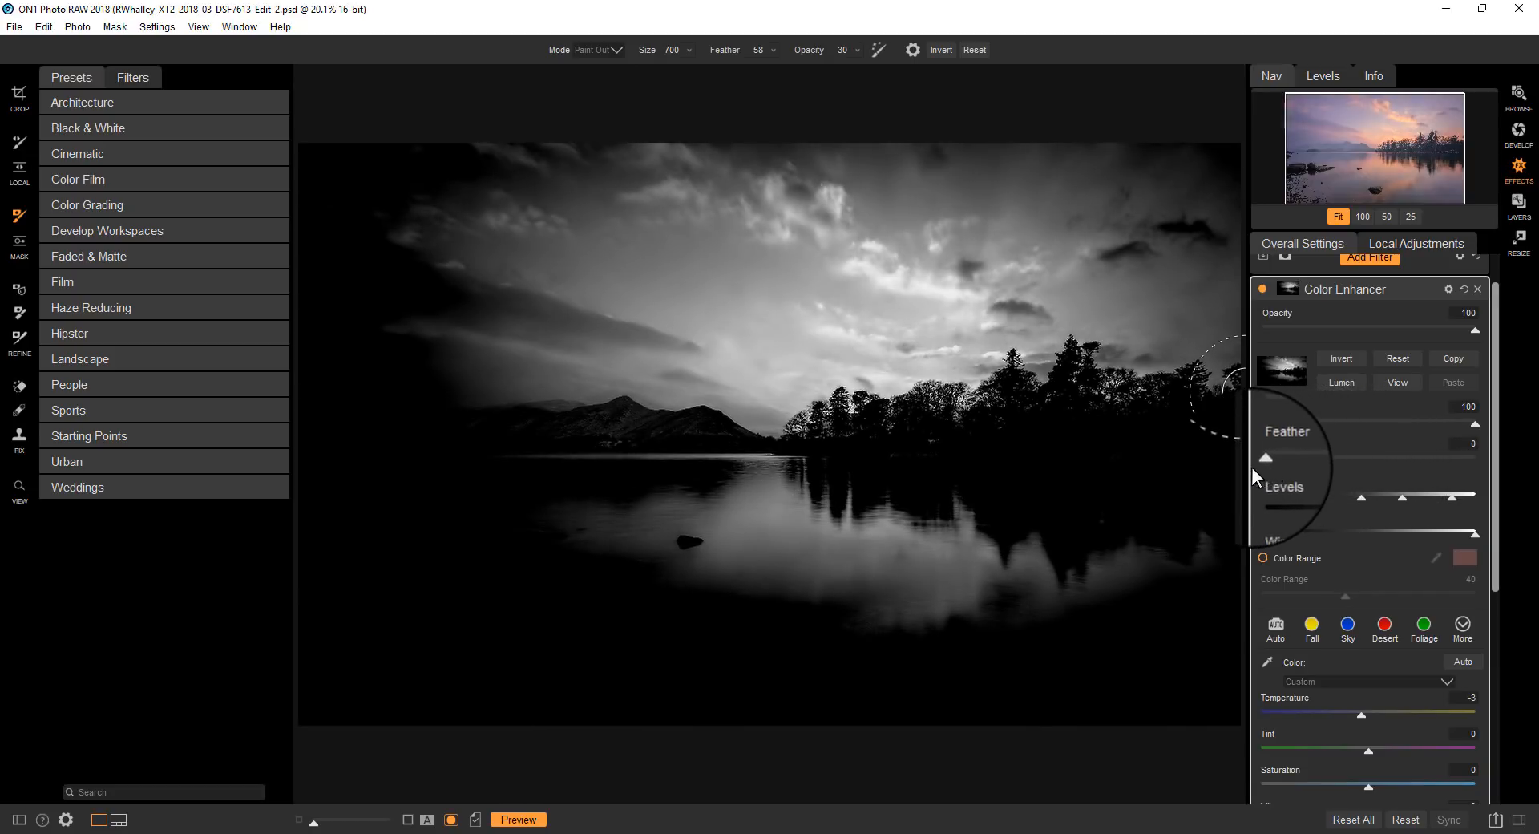
mouse_move(1475, 424)
left_mouse_down()
mouse_move(1375, 432)
mouse_move(1485, 431)
left_mouse_up()
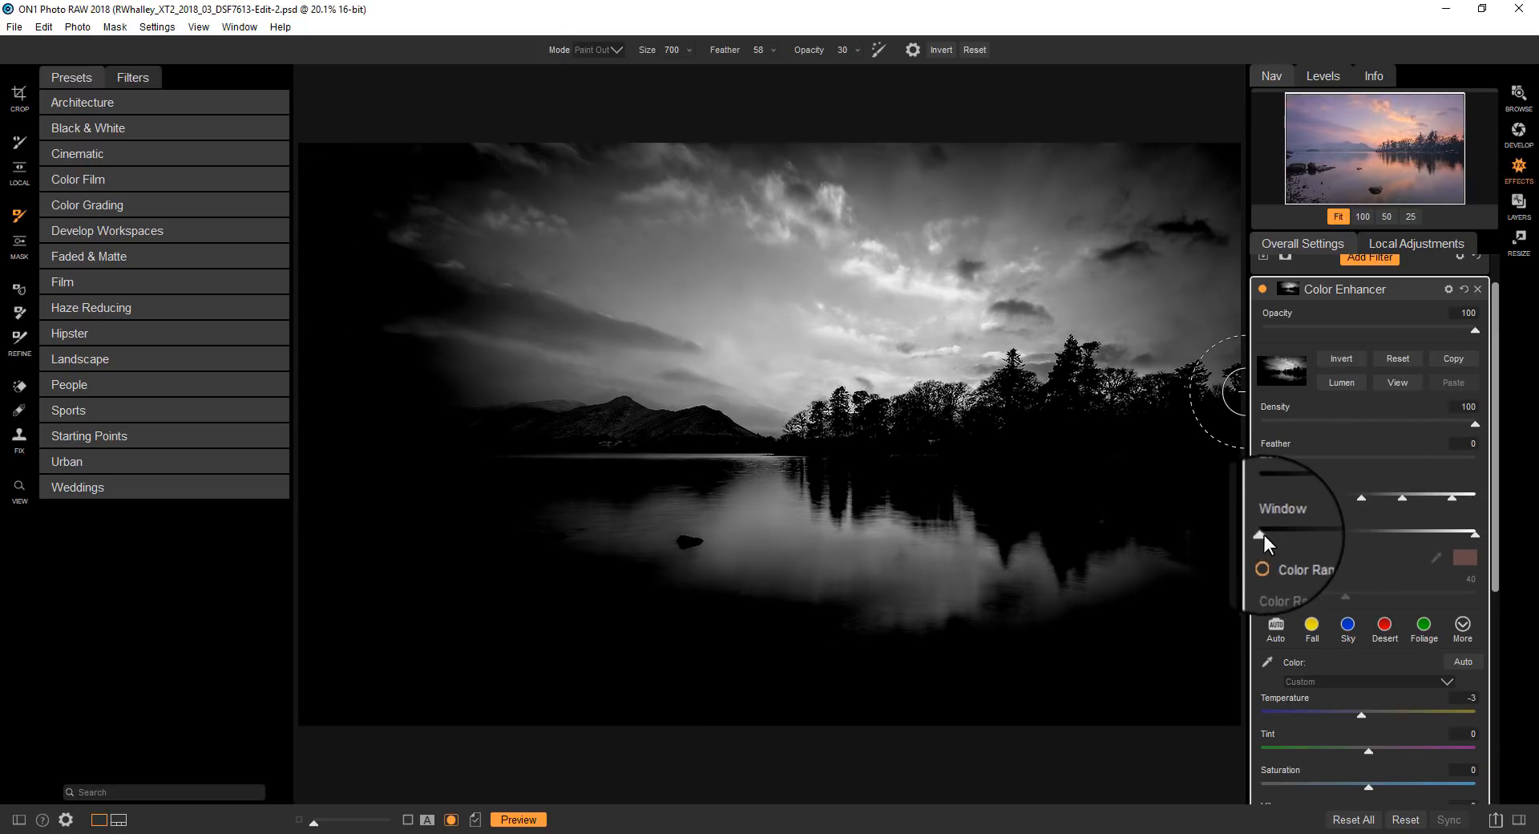
mouse_move(1264, 536)
left_mouse_down()
mouse_move(1417, 541)
mouse_move(1269, 537)
left_mouse_up()
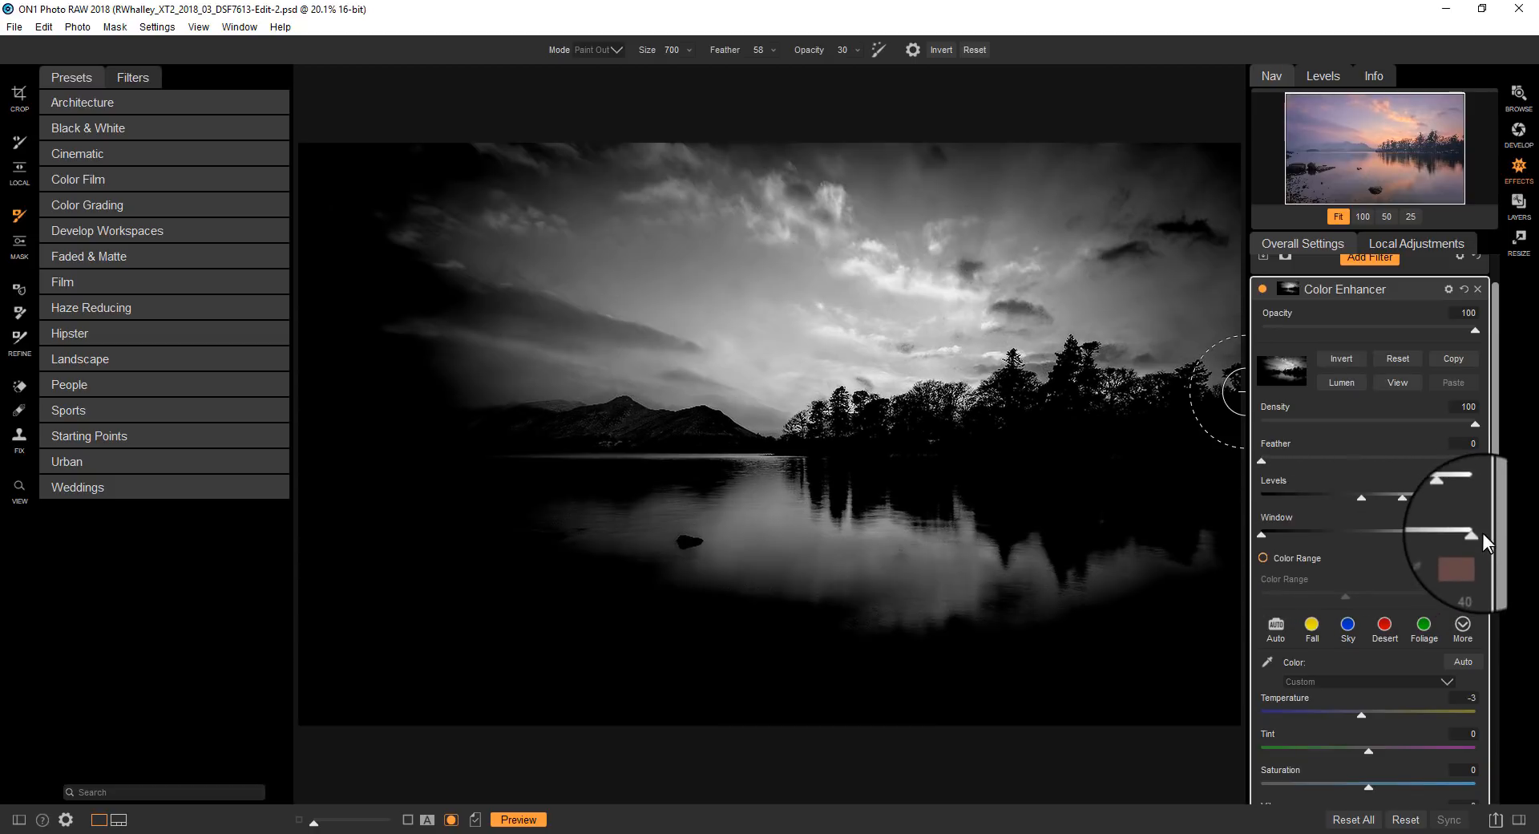
mouse_move(1483, 532)
left_mouse_down()
mouse_move(1391, 543)
mouse_move(1506, 552)
left_mouse_up()
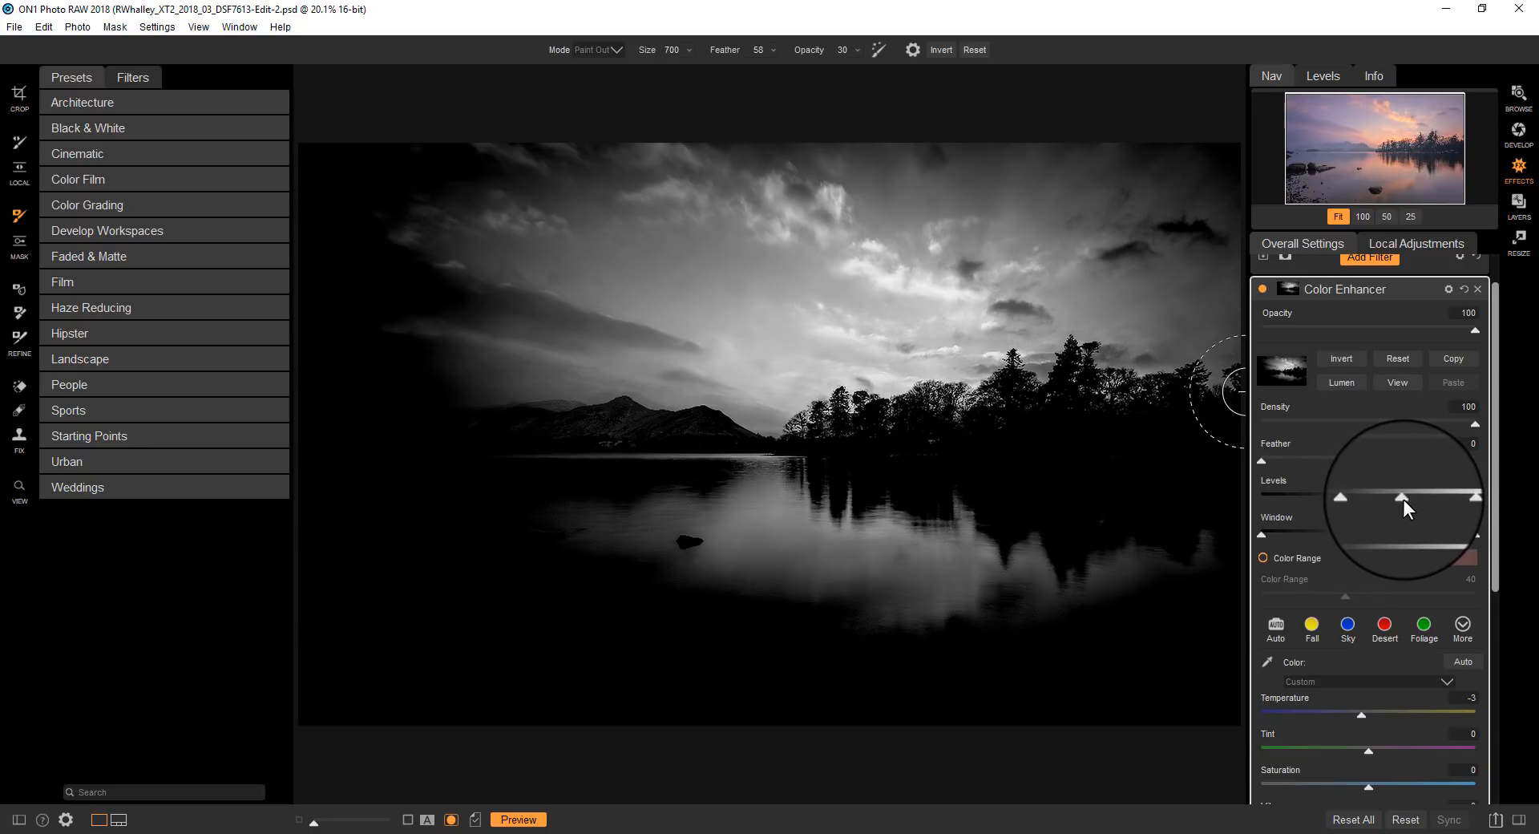
Fine-tune the Lumen mask's Levels to brighten the sky around the sunset, and return to the colour view.
mouse_move(1403, 500)
left_mouse_down()
mouse_move(1457, 502)
mouse_move(1404, 500)
left_mouse_up()
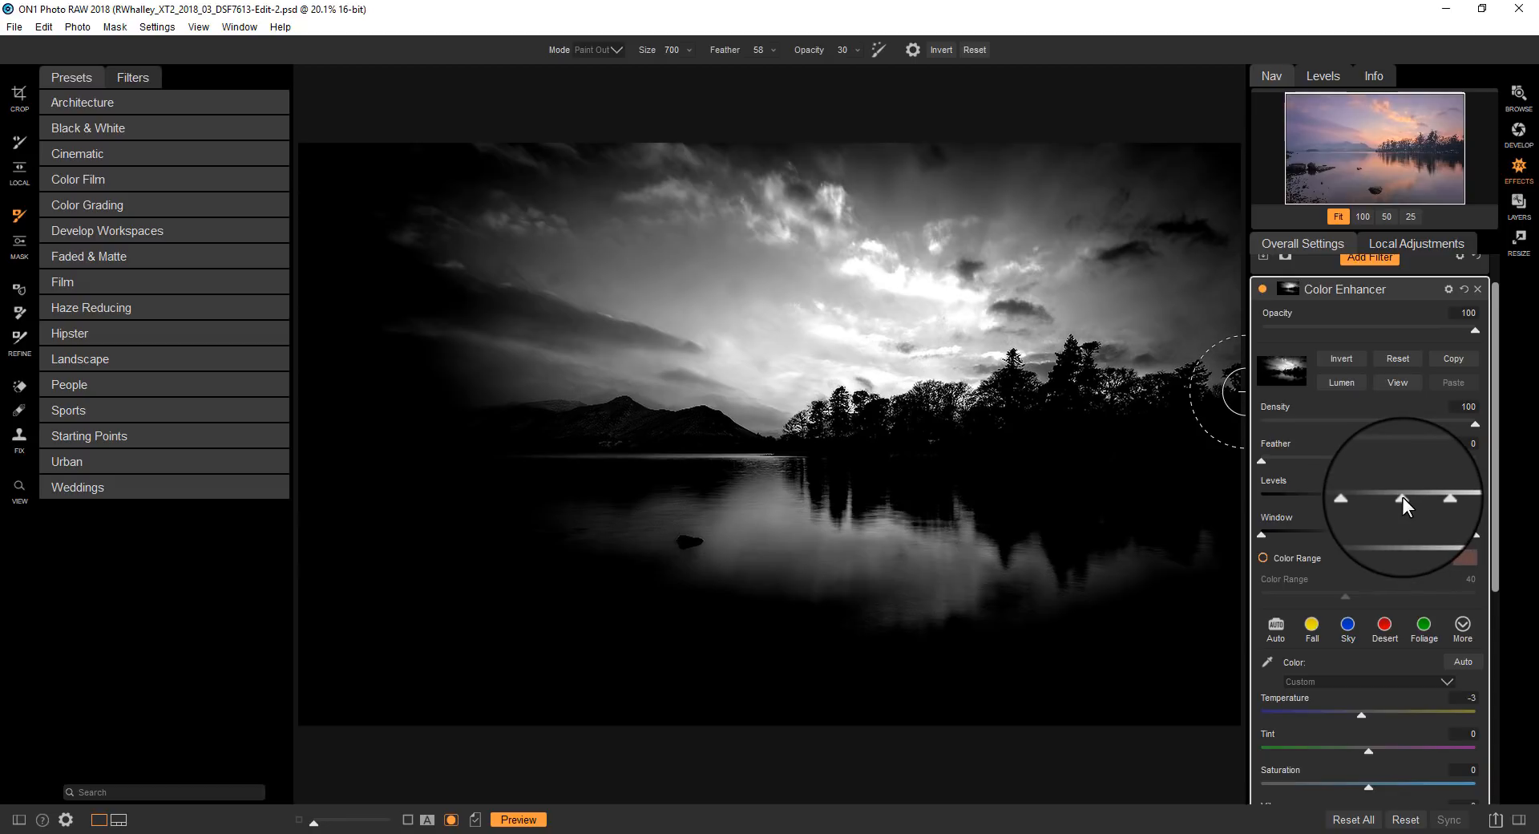
left_click(1398, 383)
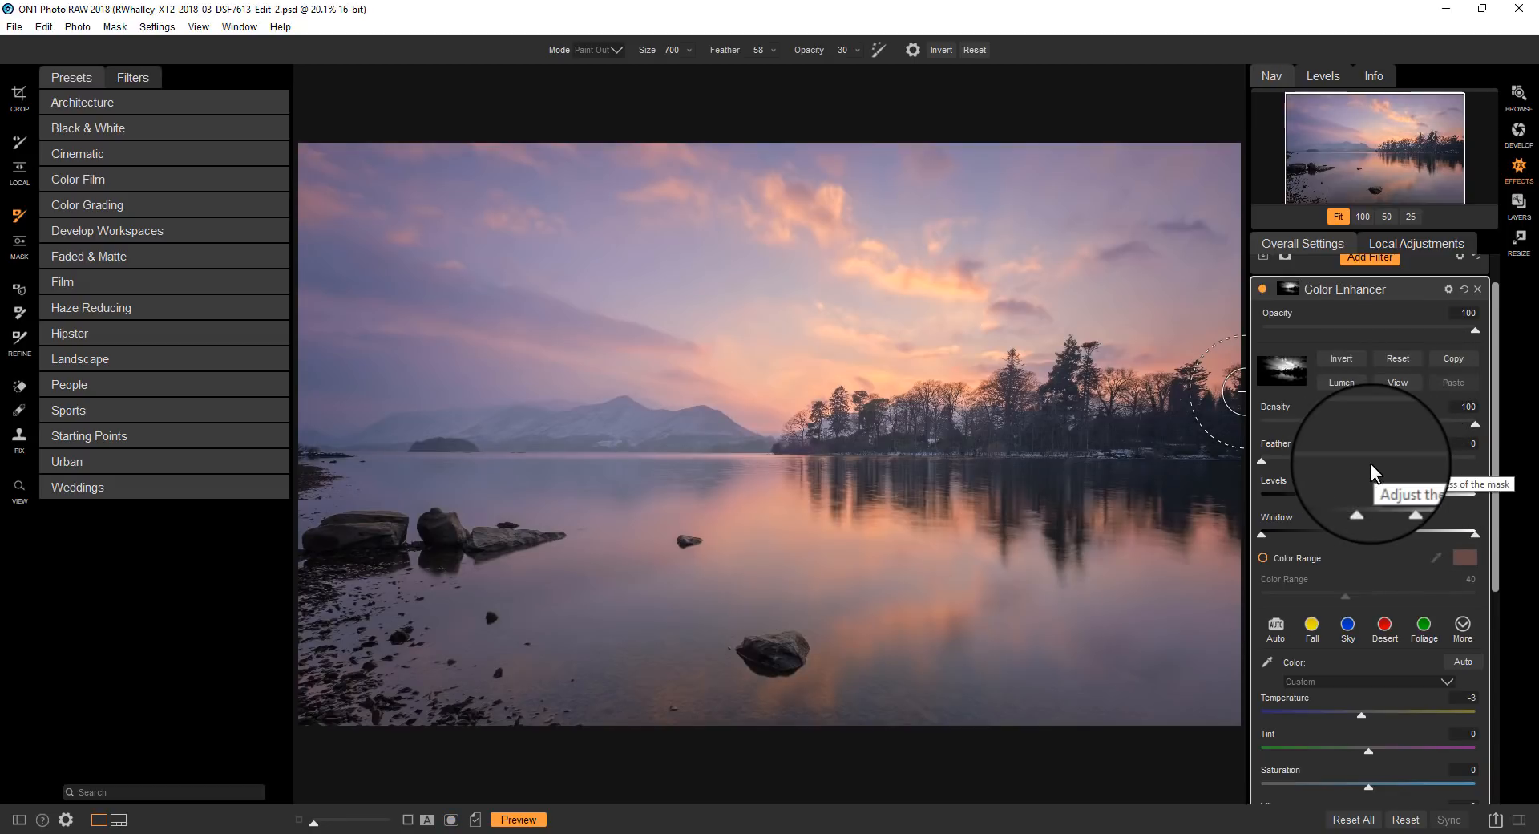